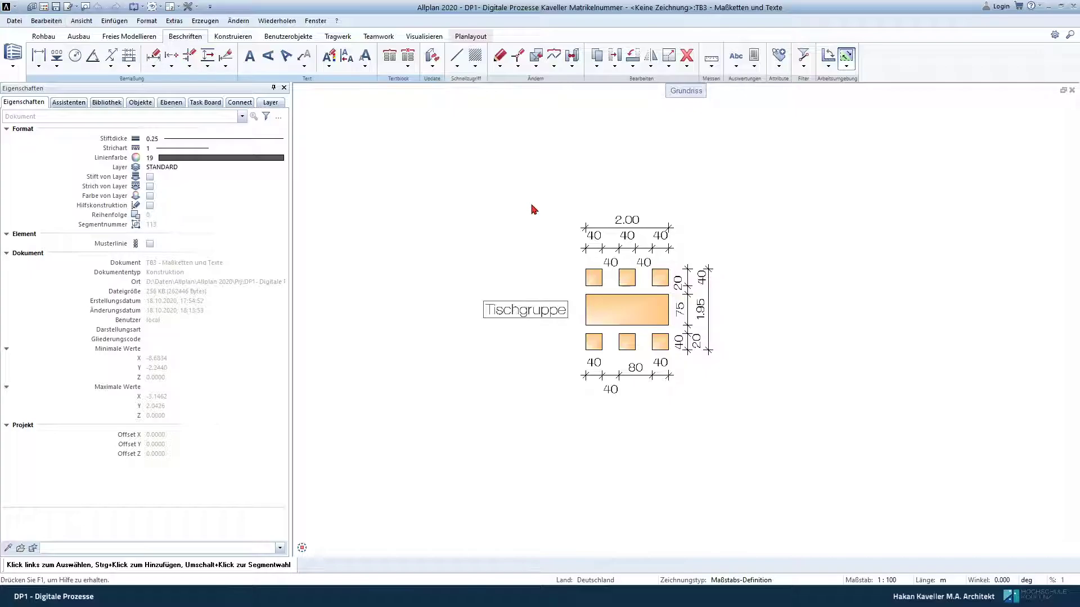
- Open the project's drawing list and deactivate all currently open drawings
scroll(568, 231, up, 1)
scroll(565, 232, up, 1)
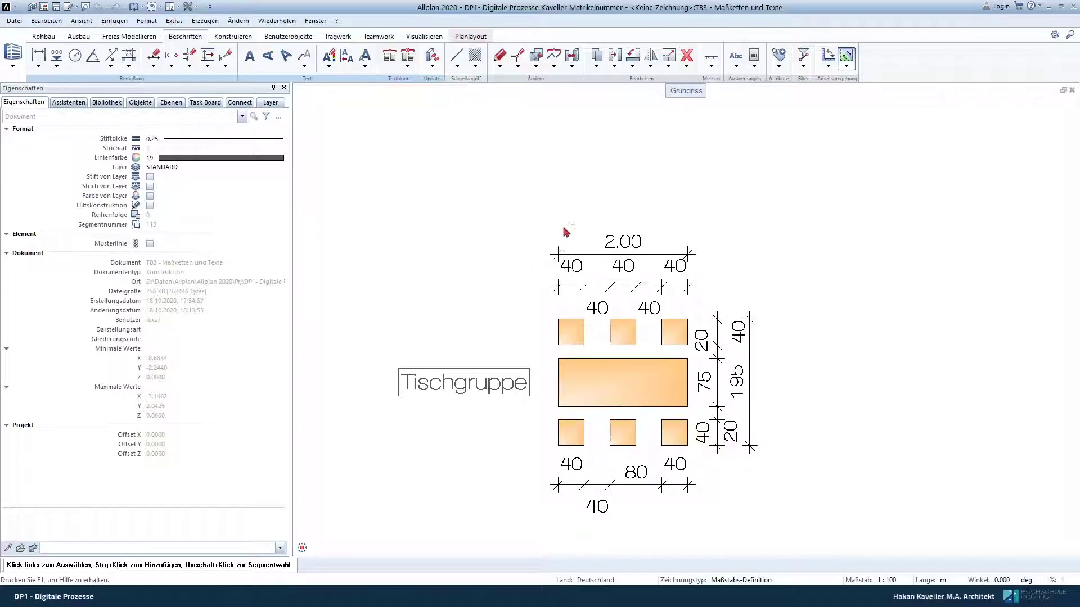
right_click(521, 181)
right_click(521, 181)
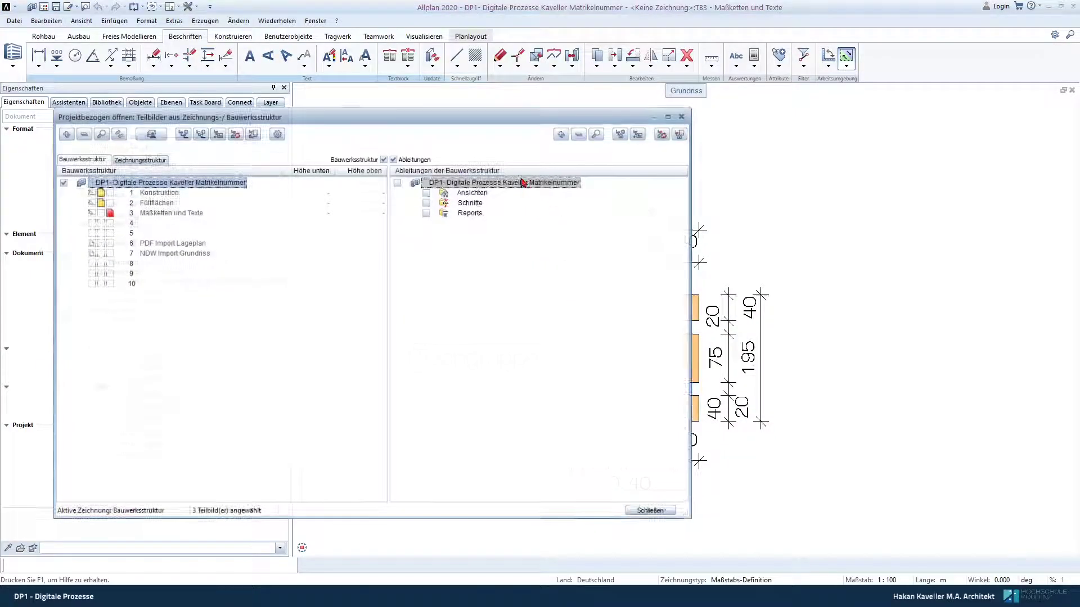
click(142, 193)
click(140, 215)
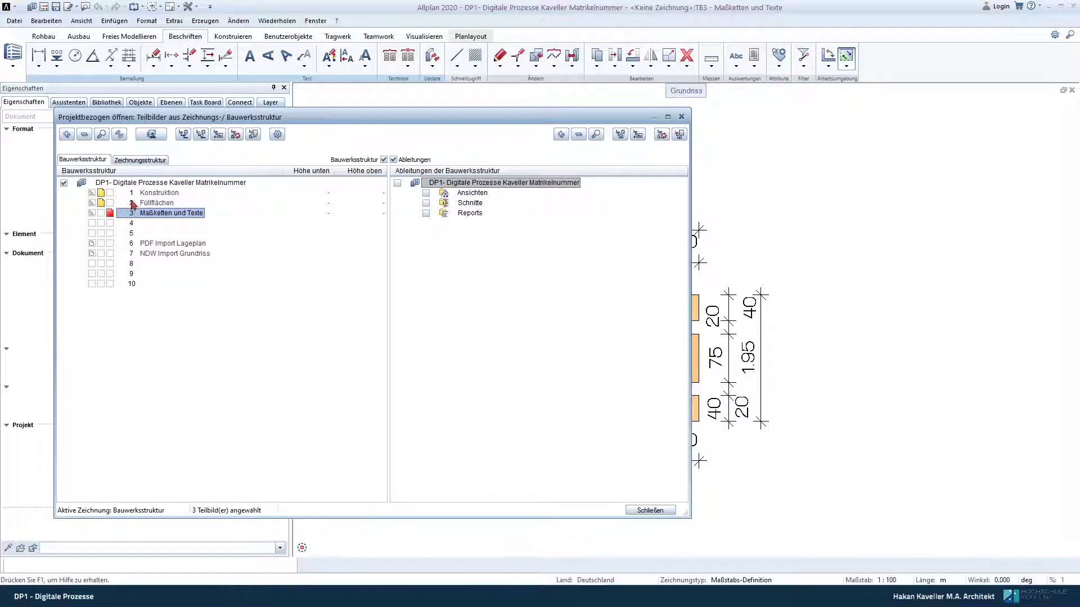
click(138, 246)
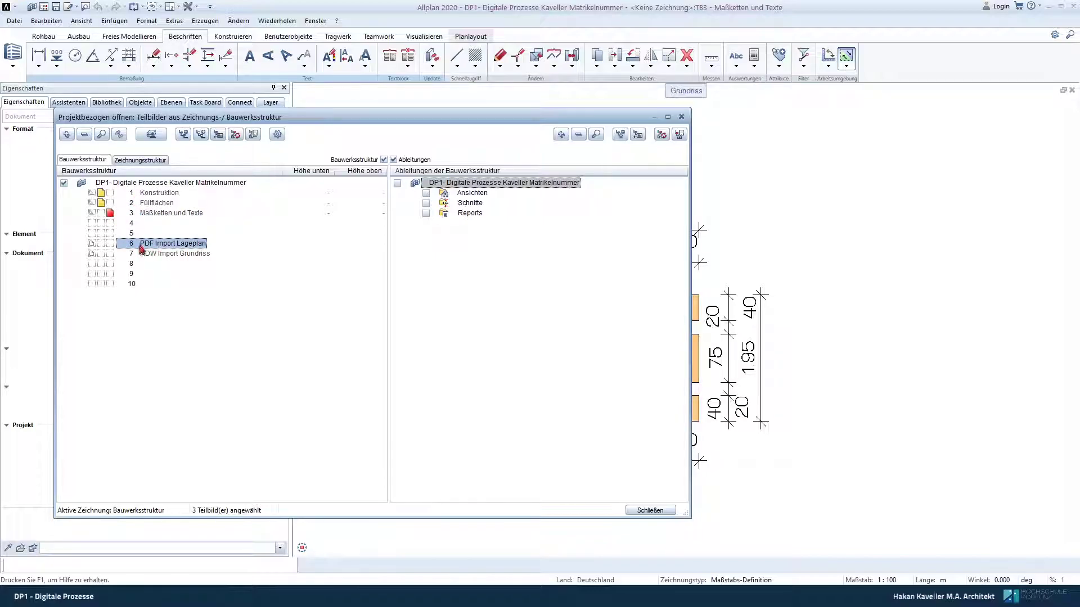
click(137, 254)
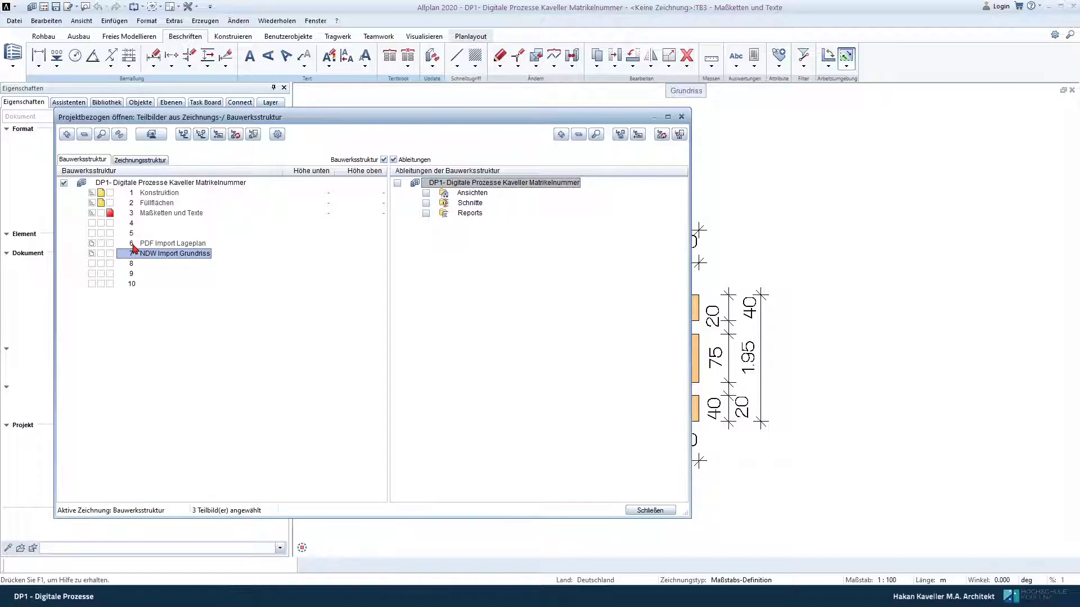
click(134, 245)
click(132, 253)
click(111, 212)
- Make drawing 6 the active drawing and rename it 'PDF Import Lageplan Katasterplan'
click(132, 247)
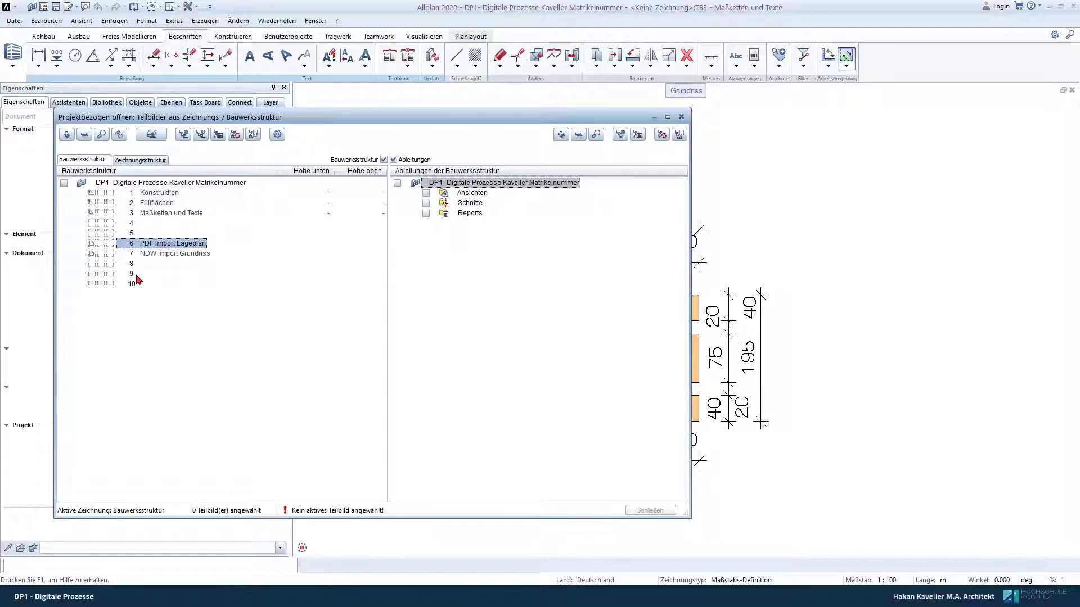
click(111, 244)
click(212, 246)
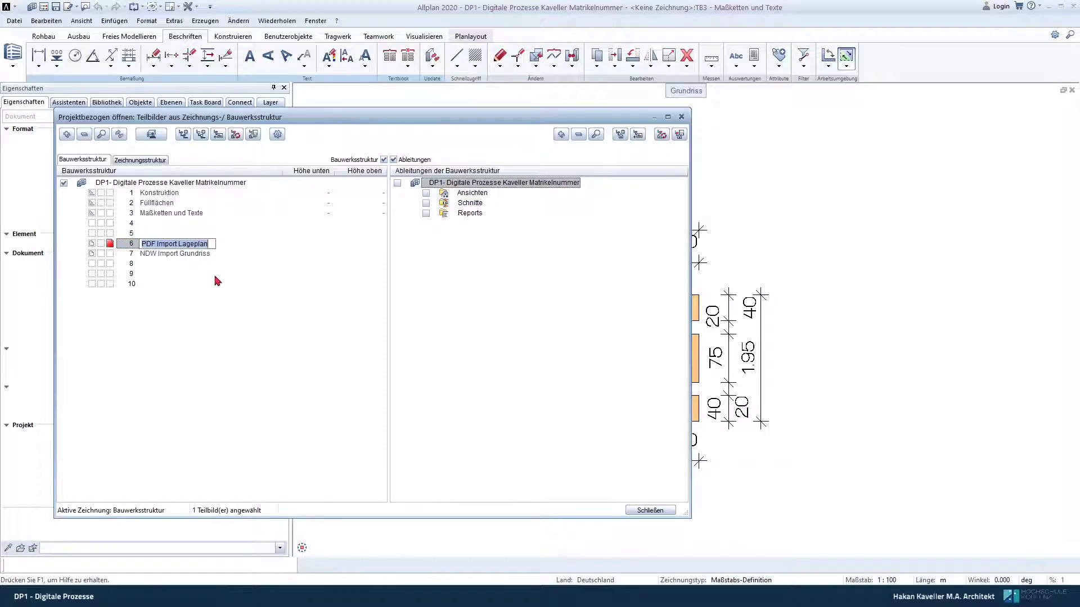
key(End)
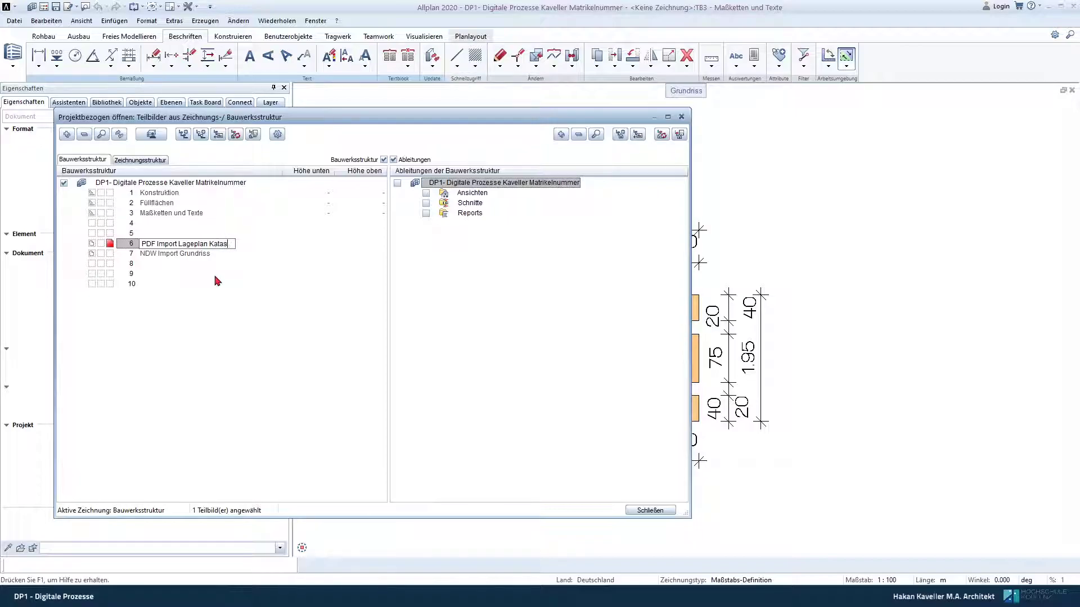
text(terplan)
key(Return)
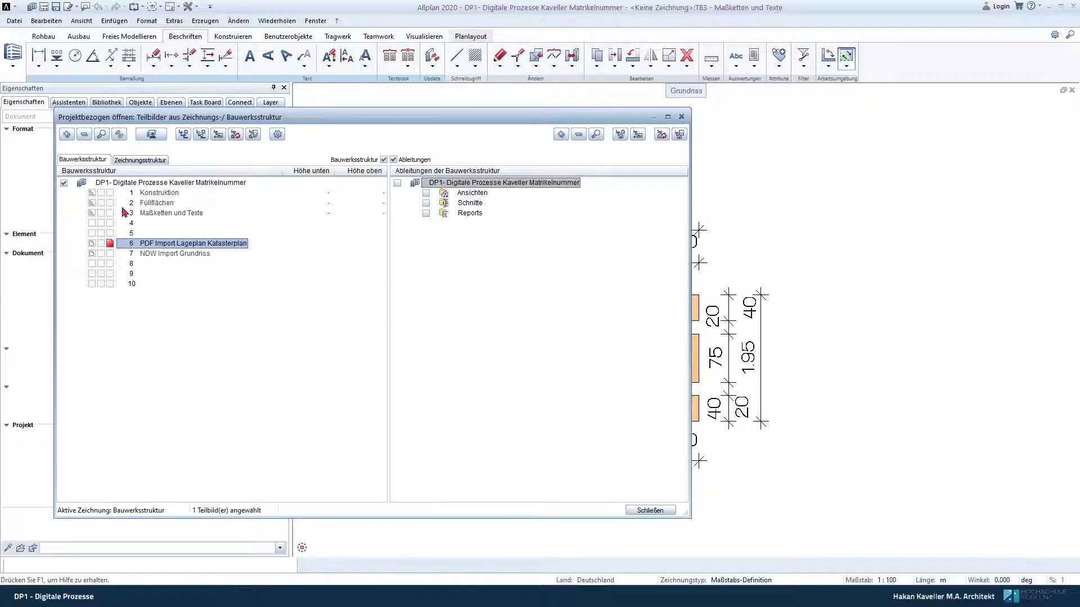
- Name empty drawings 8 and 9 'DXF Vermesser' and 'PDF Vermesser'
click(159, 274)
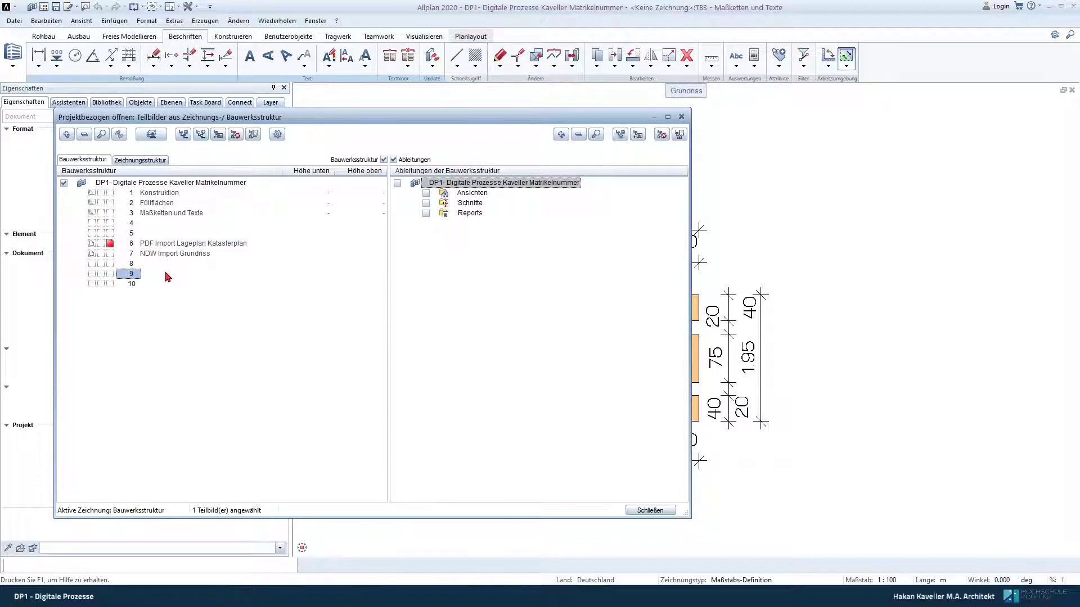
click(169, 266)
text(Vermesser)
key(Return)
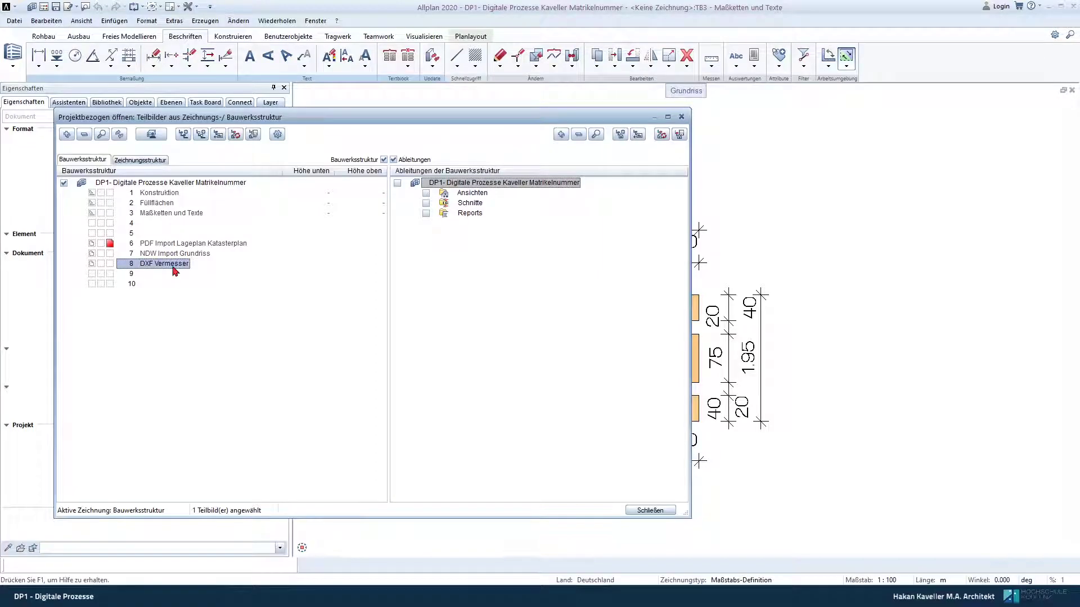
click(178, 275)
text(PDF)
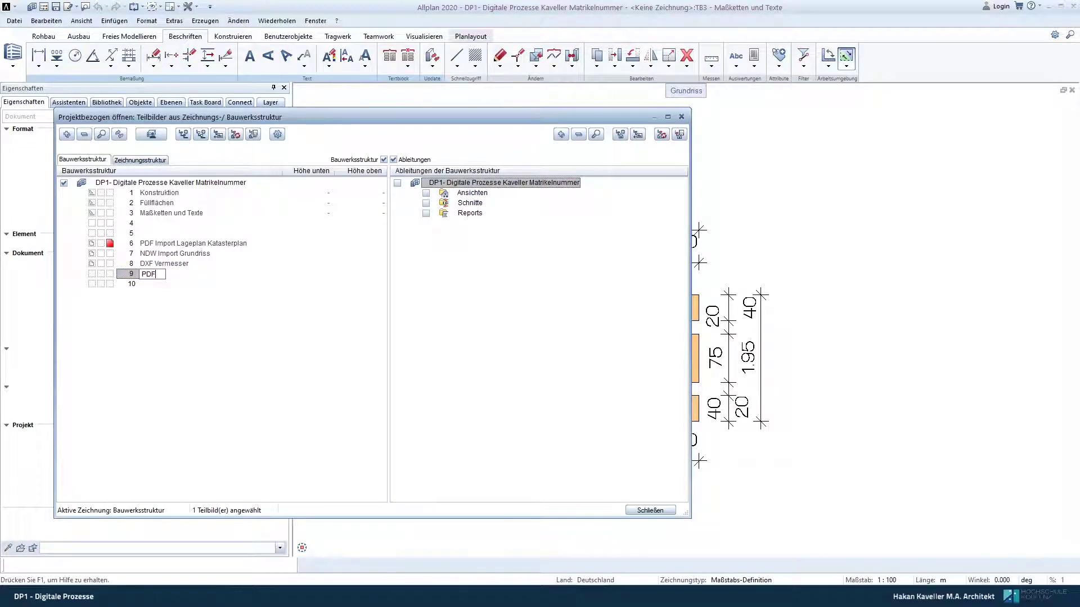
text(Vermesser)
key(Return)
- Keep drawing 6 active and close the drawing list to open it
click(173, 245)
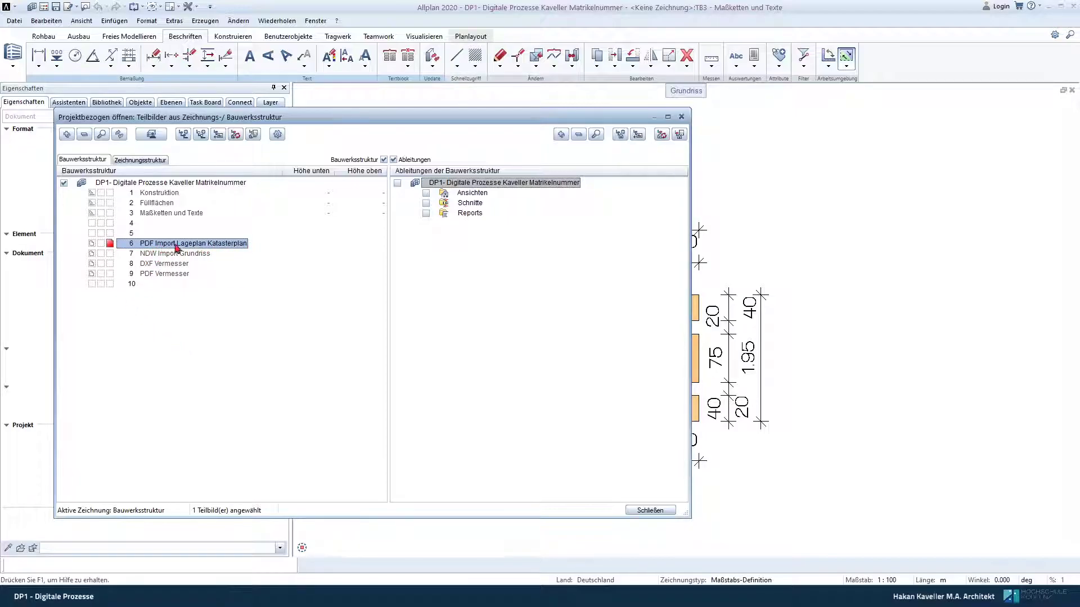
click(111, 244)
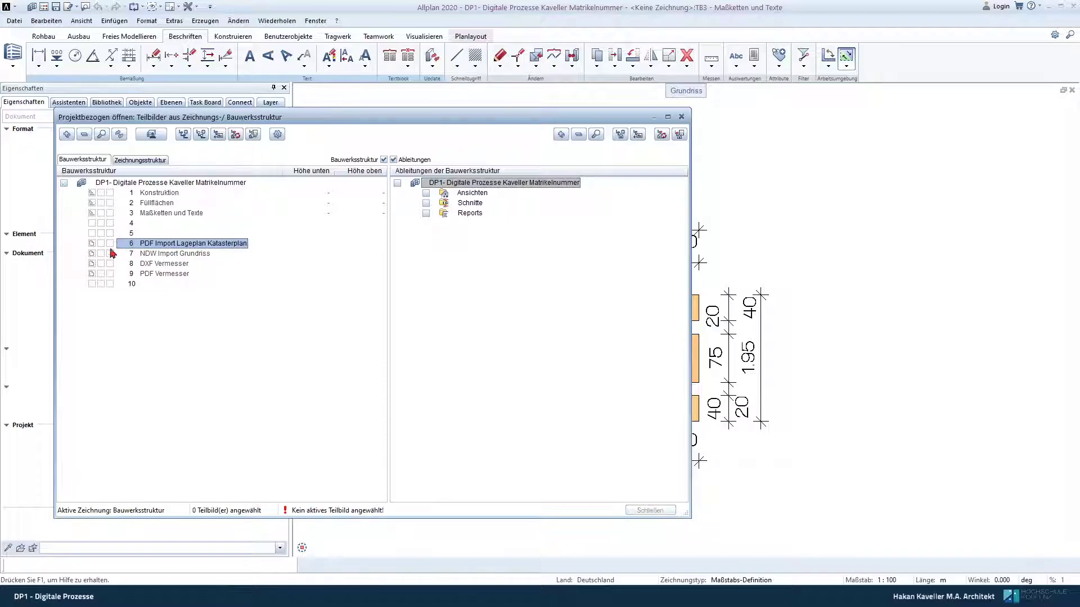
click(111, 244)
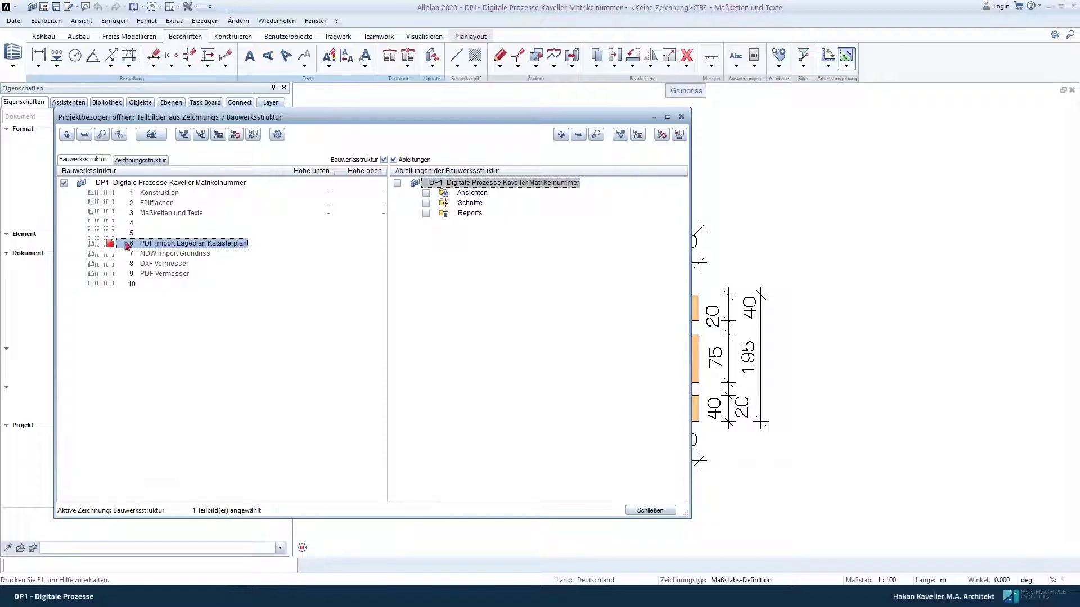
click(650, 511)
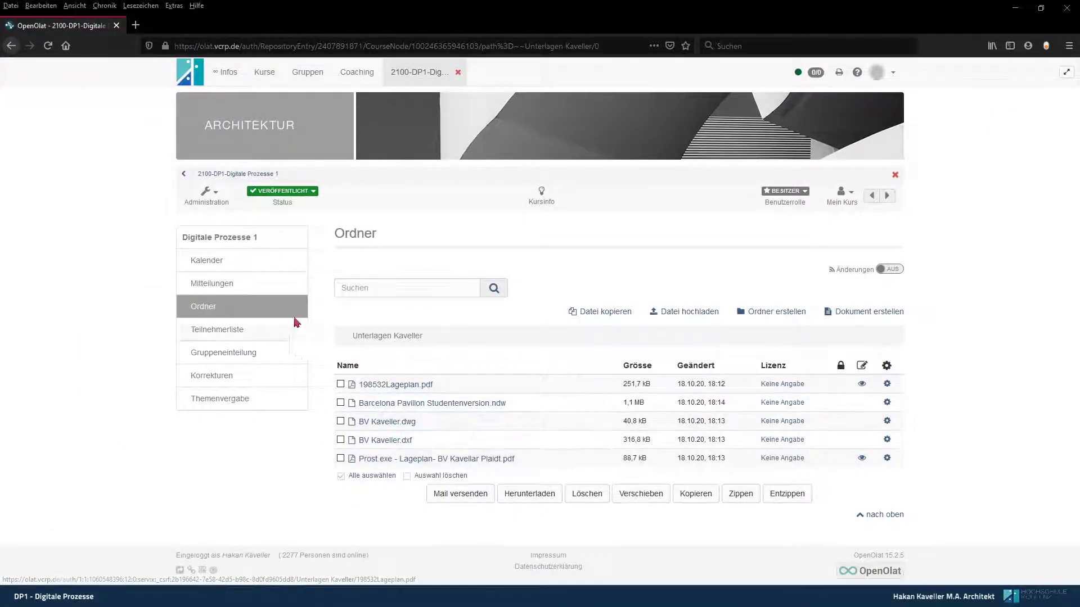
- Review OpenOlat's Unterlagen Kaveller folder, then minimize Firefox to return to Allplan
click(210, 308)
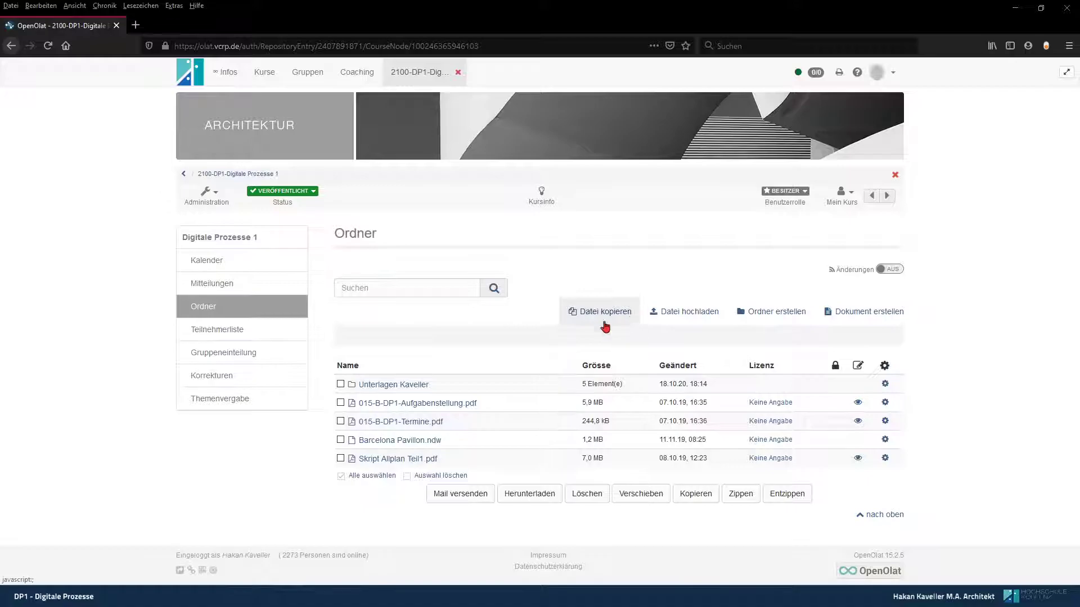
click(388, 386)
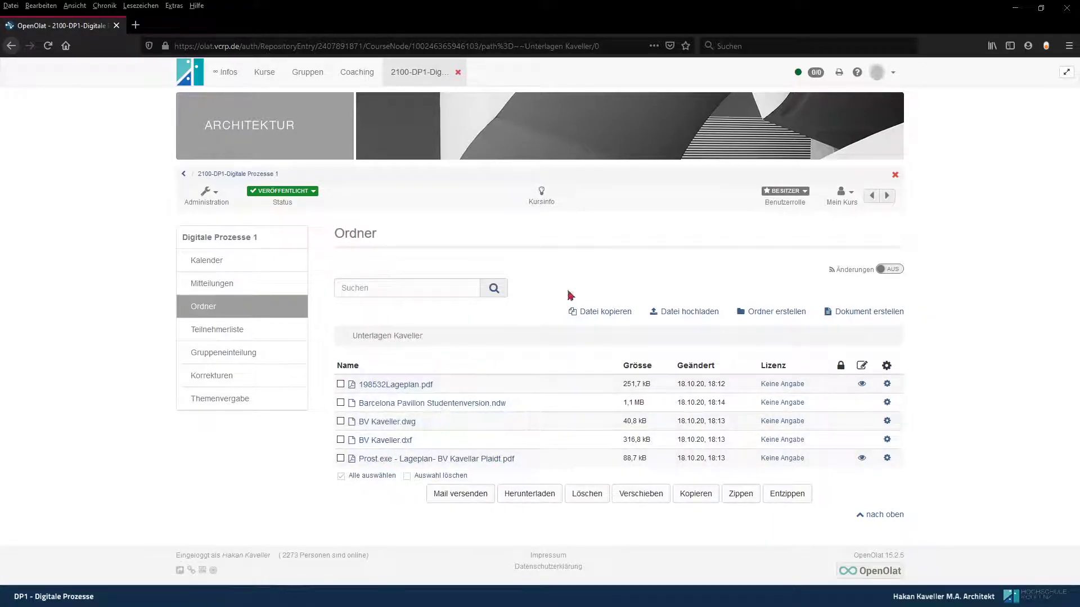
click(1016, 9)
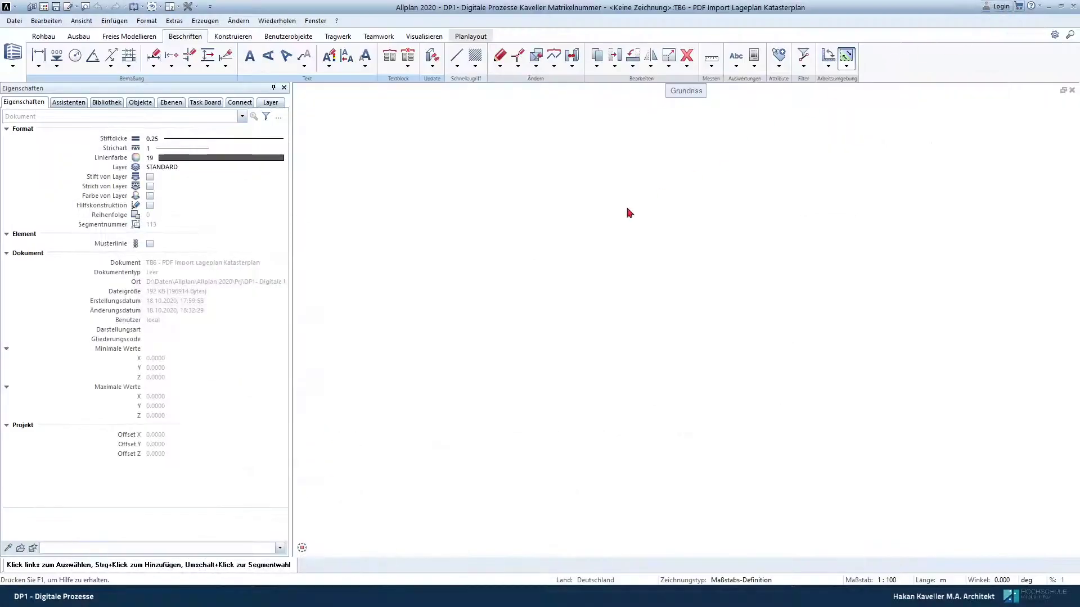
- Look through Allplan's file and import commands without choosing anything
click(12, 10)
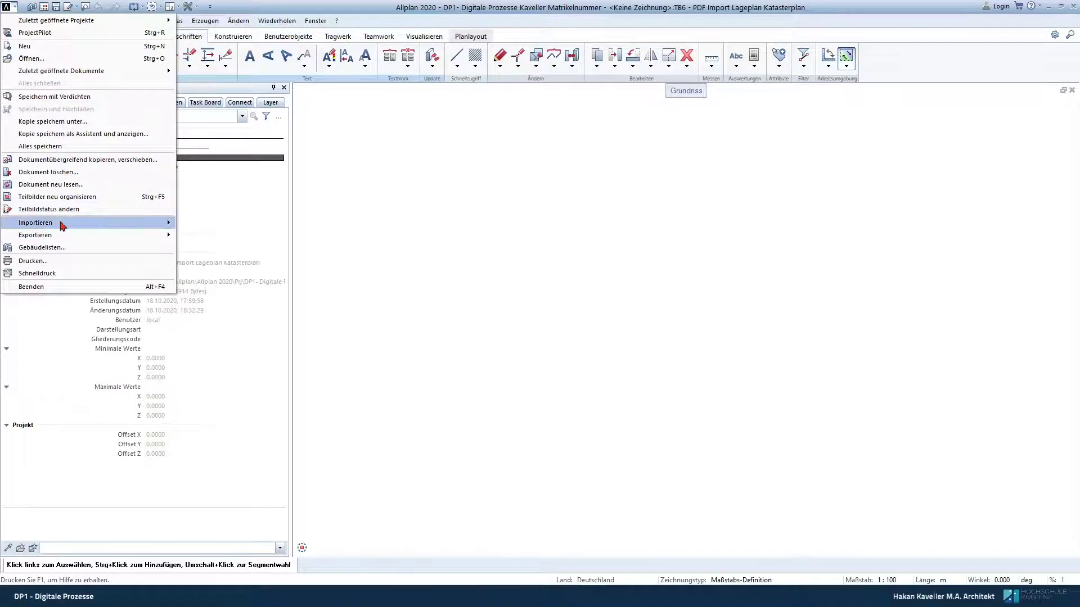
click(196, 22)
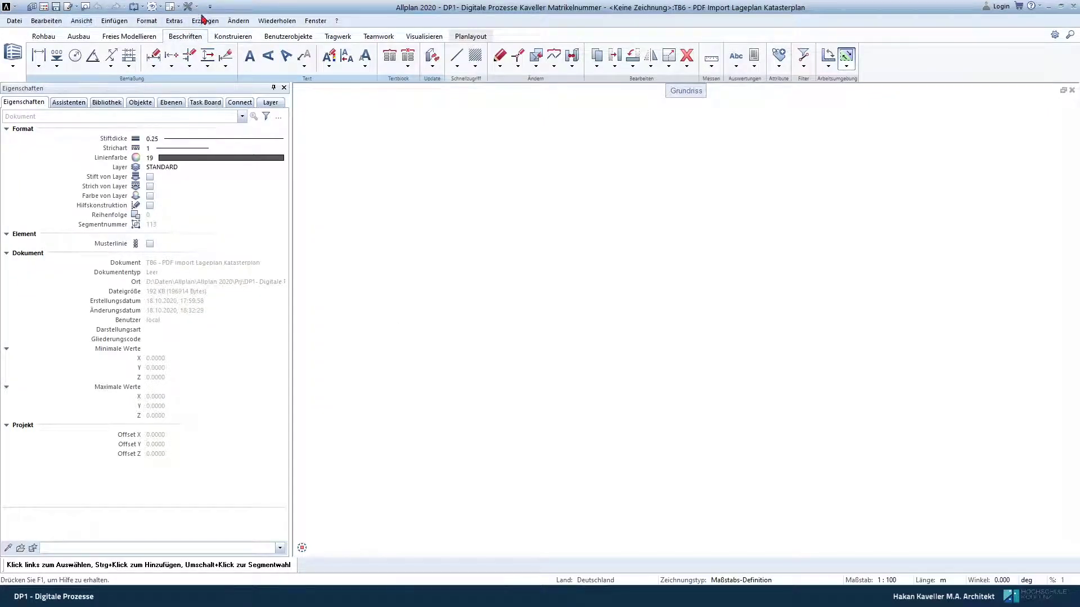
click(210, 6)
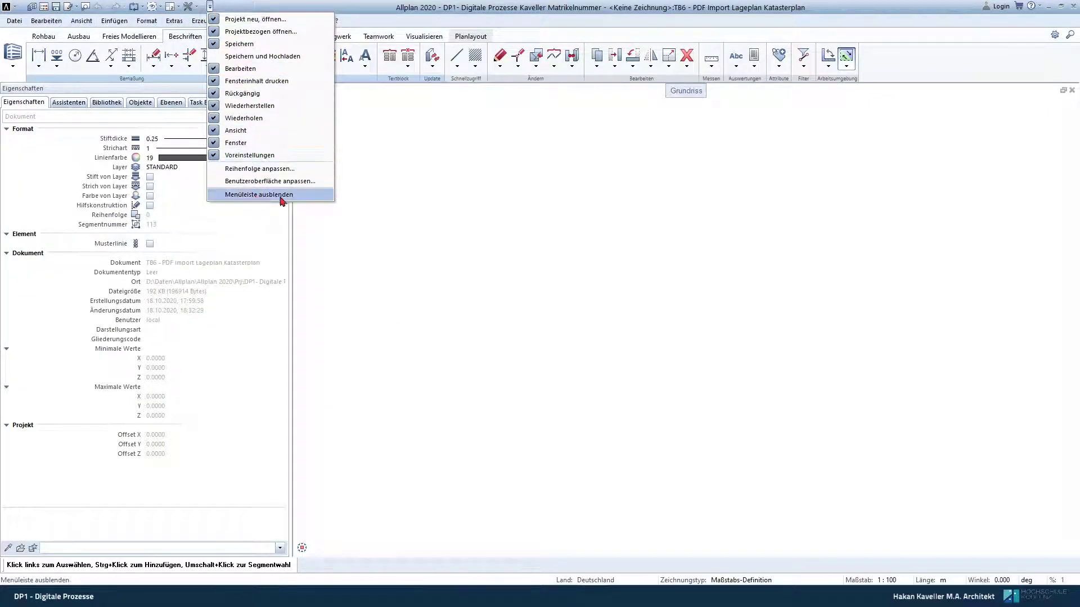
key(Escape)
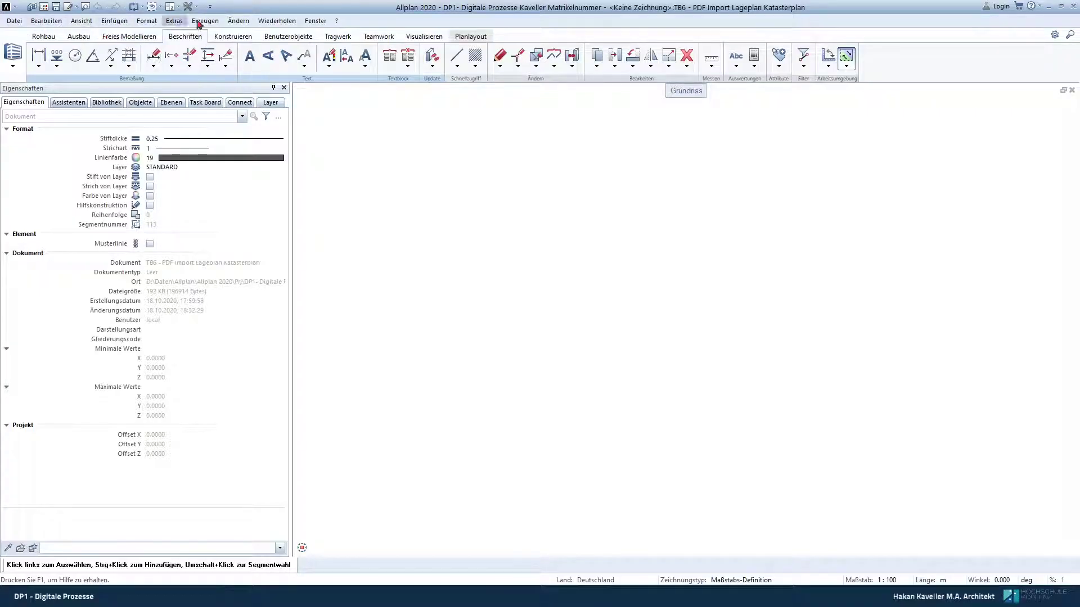
click(14, 21)
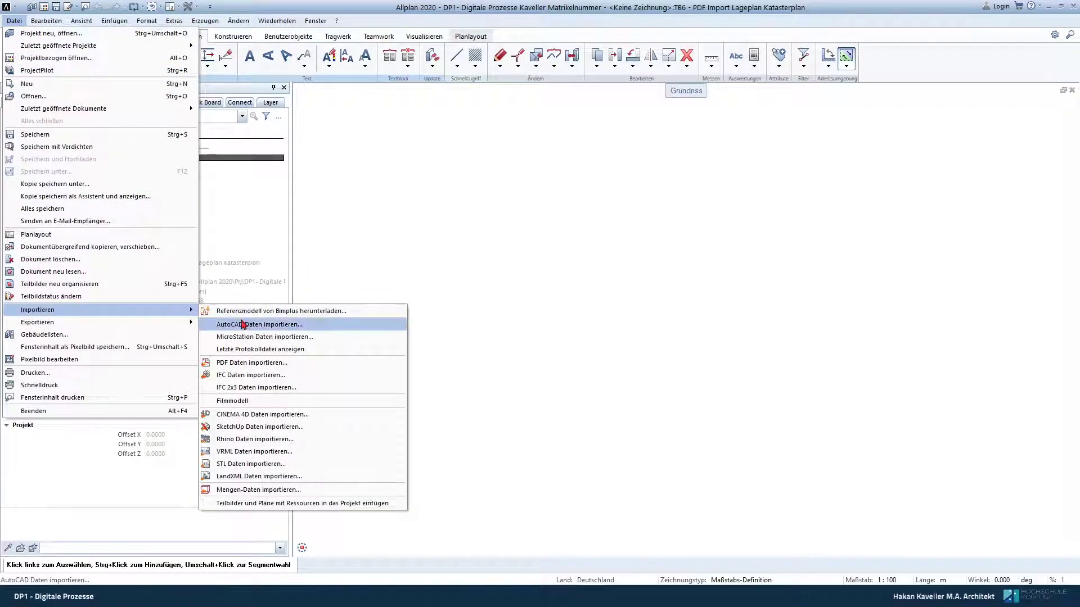
mouse_move(37, 310)
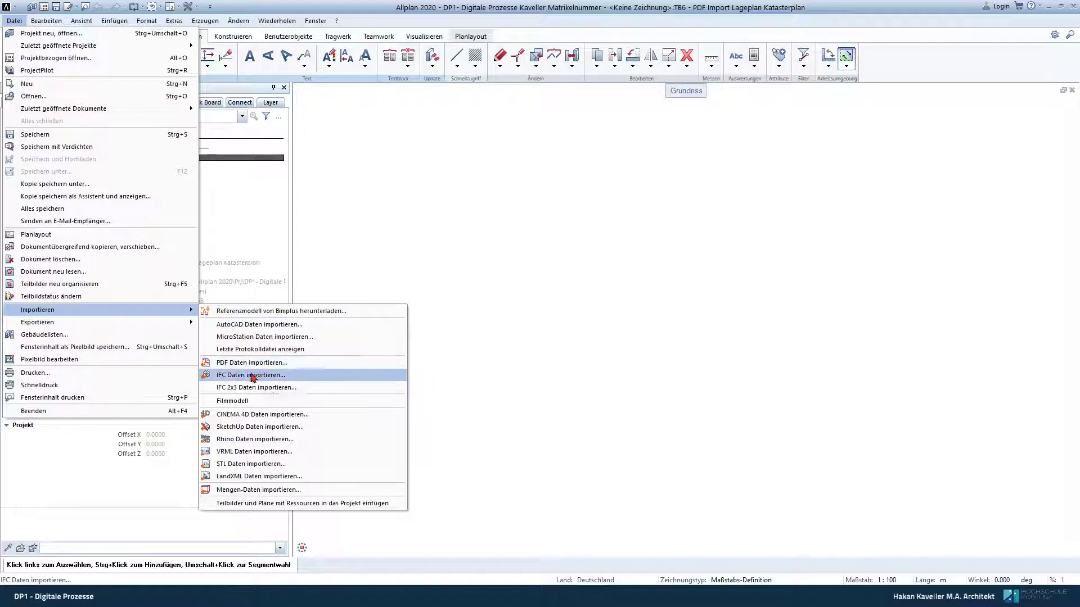
click(313, 363)
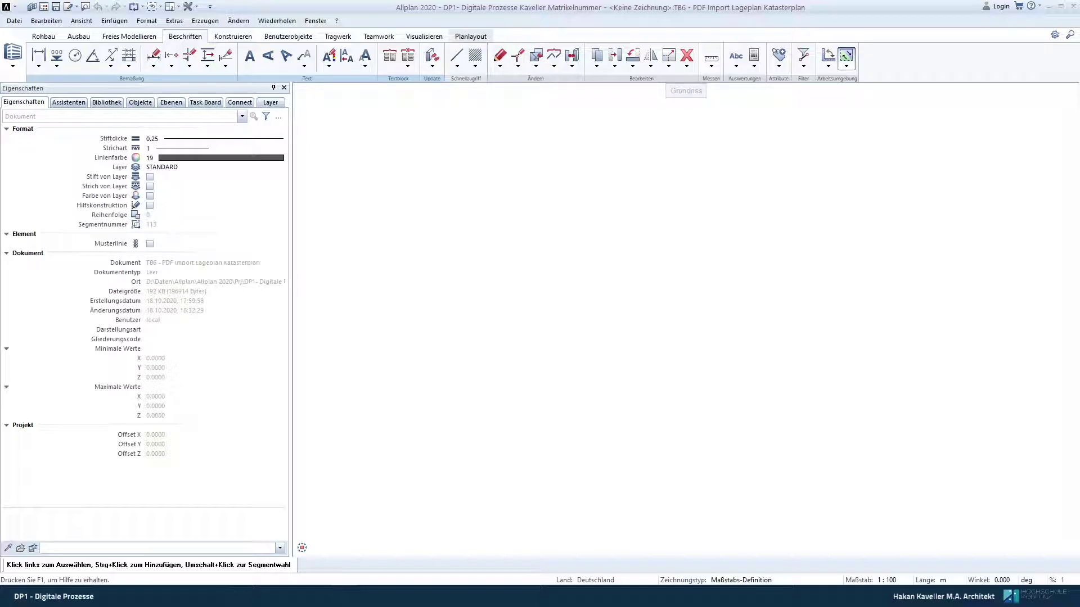
- Open 198532Lageplan.pdf from the Projektdaten folder in Adobe Acrobat
drag(782, 147, 805, 166)
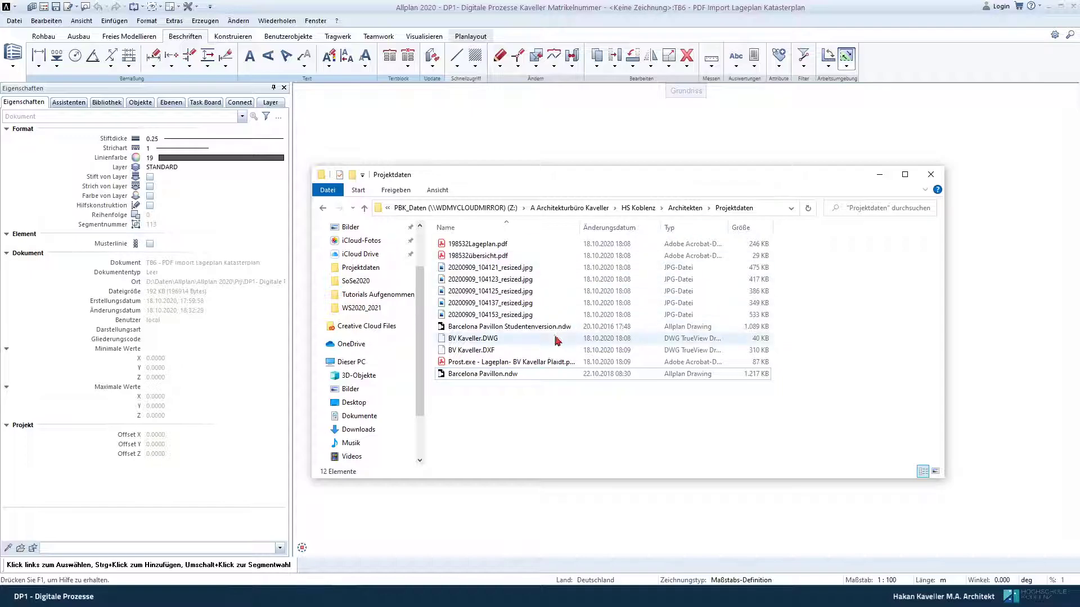
click(479, 247)
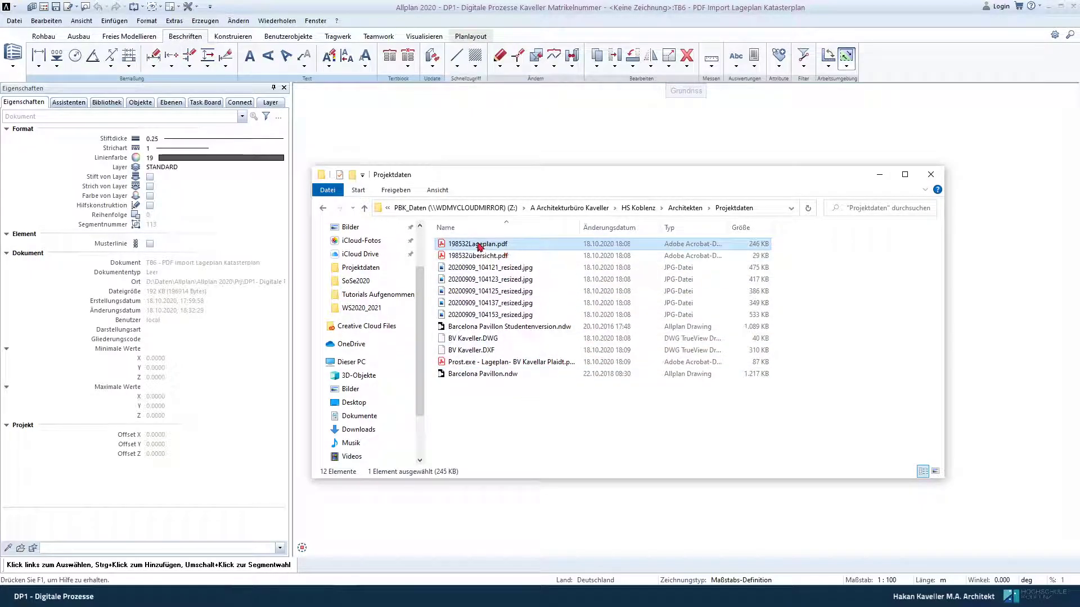
drag(474, 248, 304, 228)
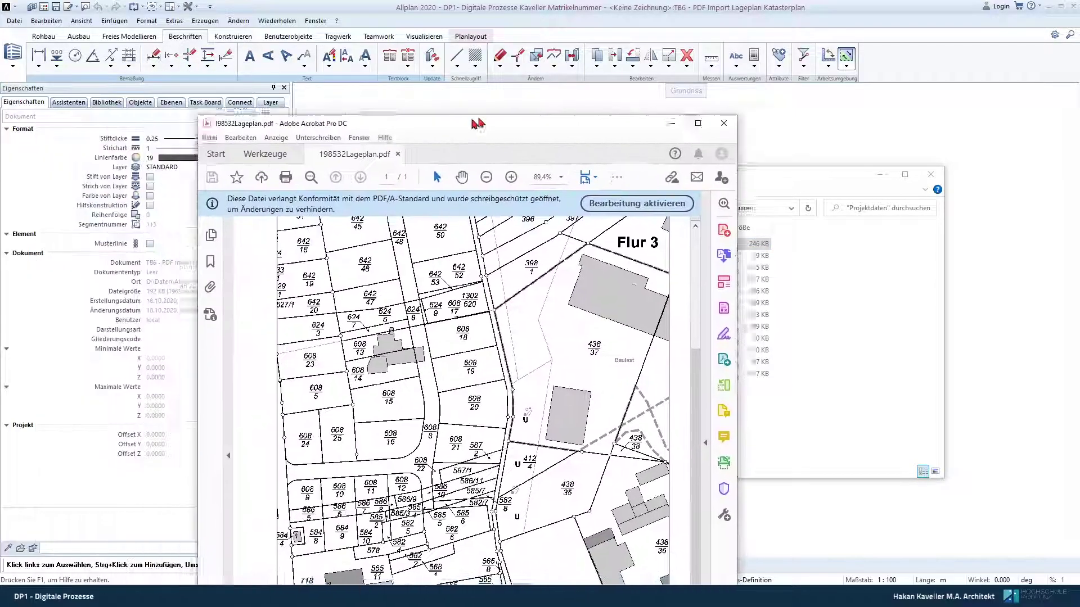
scroll(502, 254, down, 2)
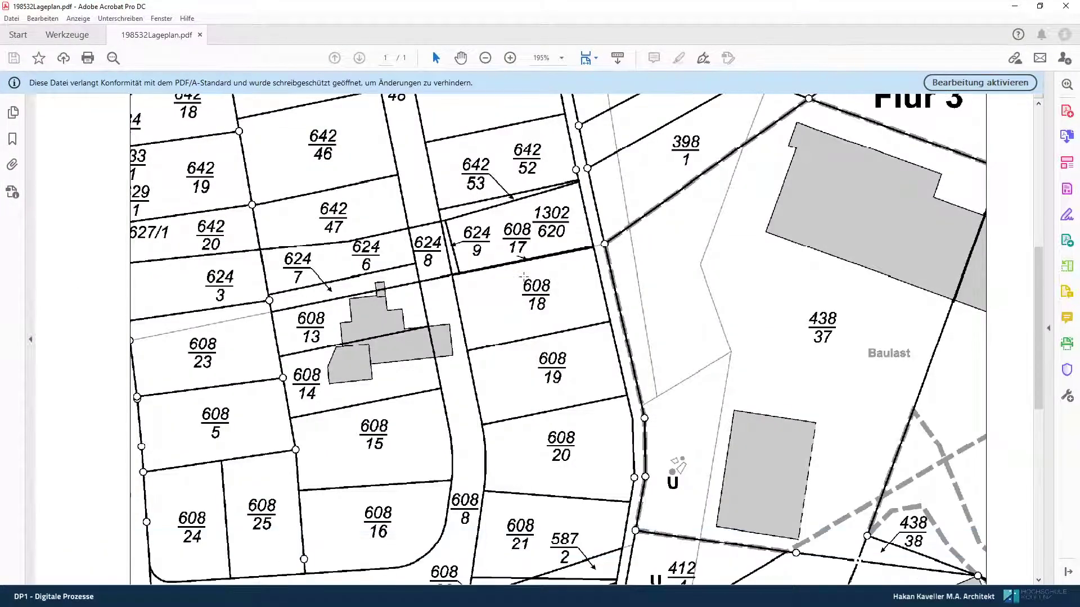
scroll(500, 260, down, 2)
scroll(496, 268, down, 3)
mouse_move(495, 271)
mouse_down()
mouse_move(670, 370)
mouse_move(675, 303)
mouse_up()
click(557, 324)
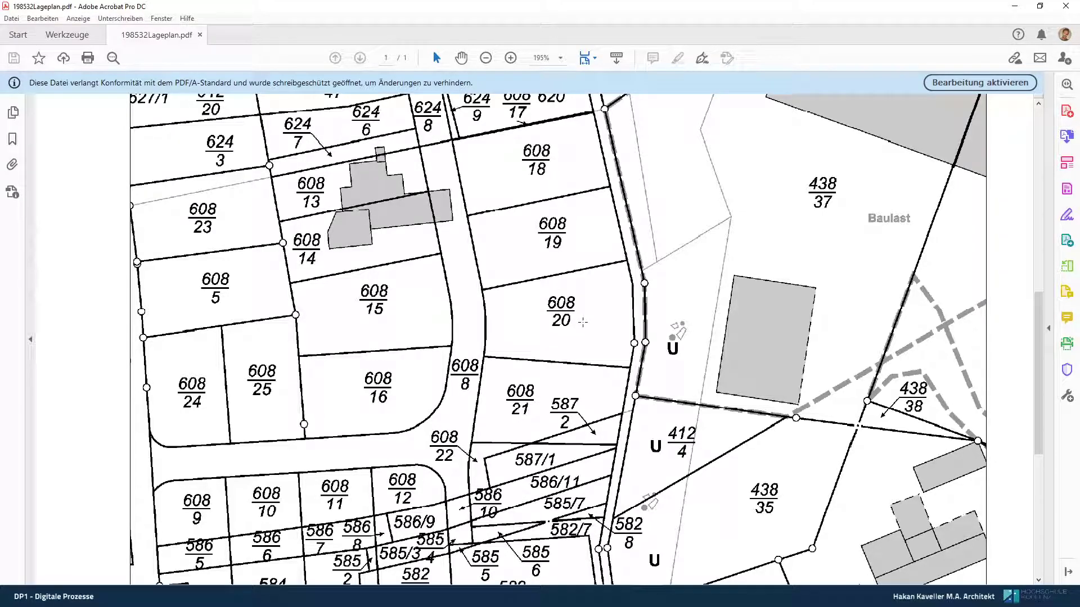
scroll(602, 309, down, 5)
scroll(618, 326, down, 1)
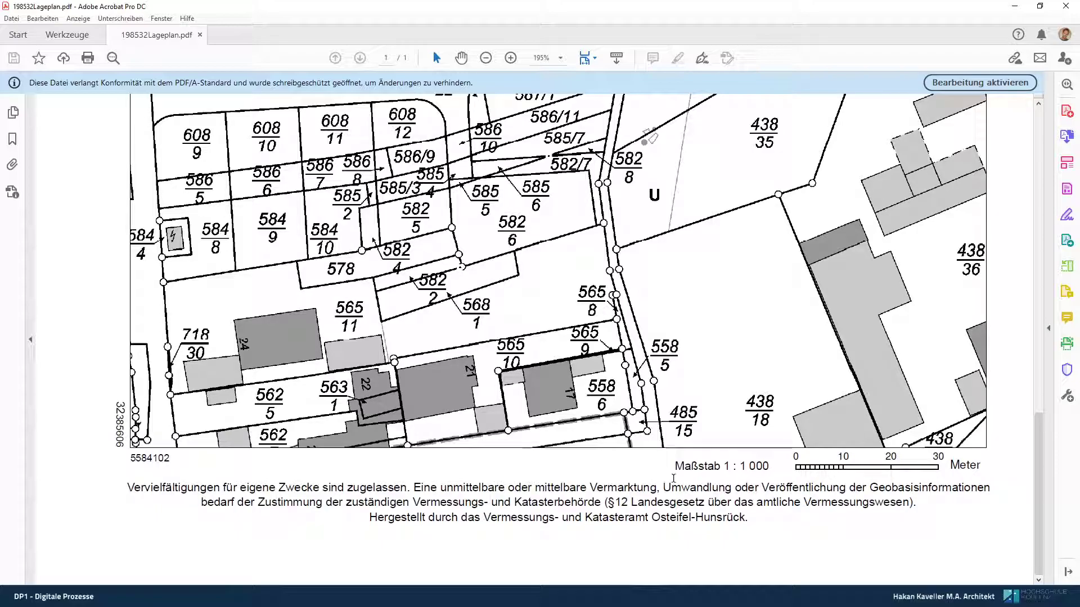
drag(665, 476, 666, 476)
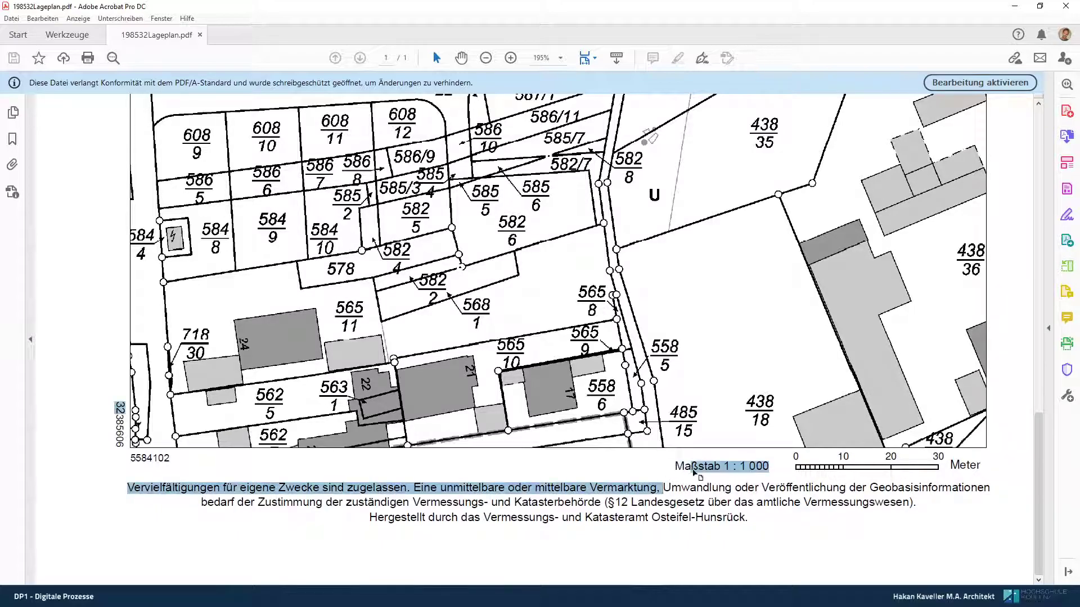
click(665, 475)
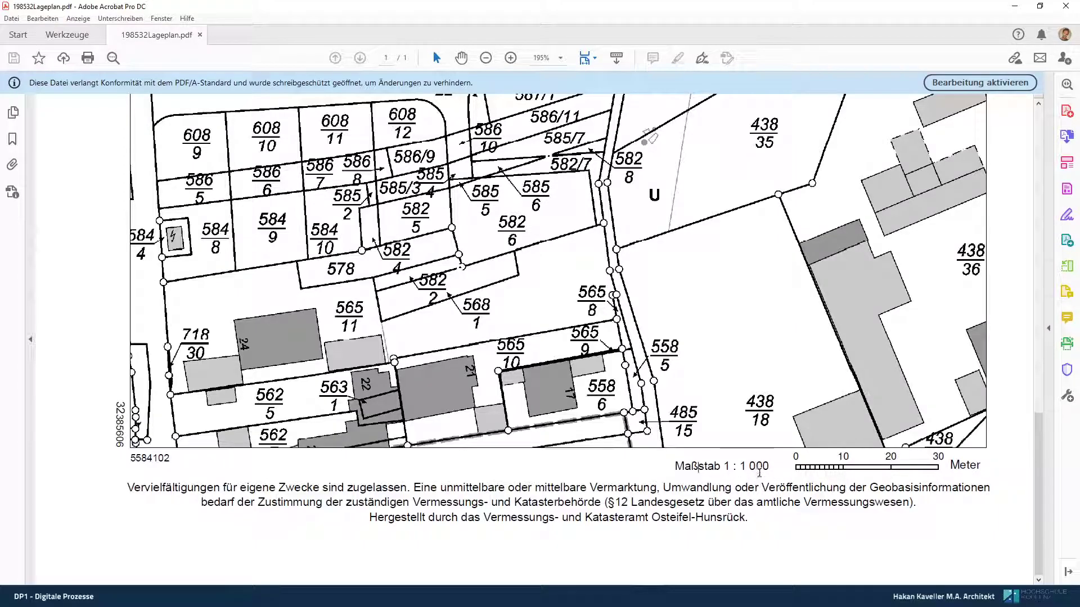
scroll(759, 470, up, 3)
scroll(731, 422, up, 5)
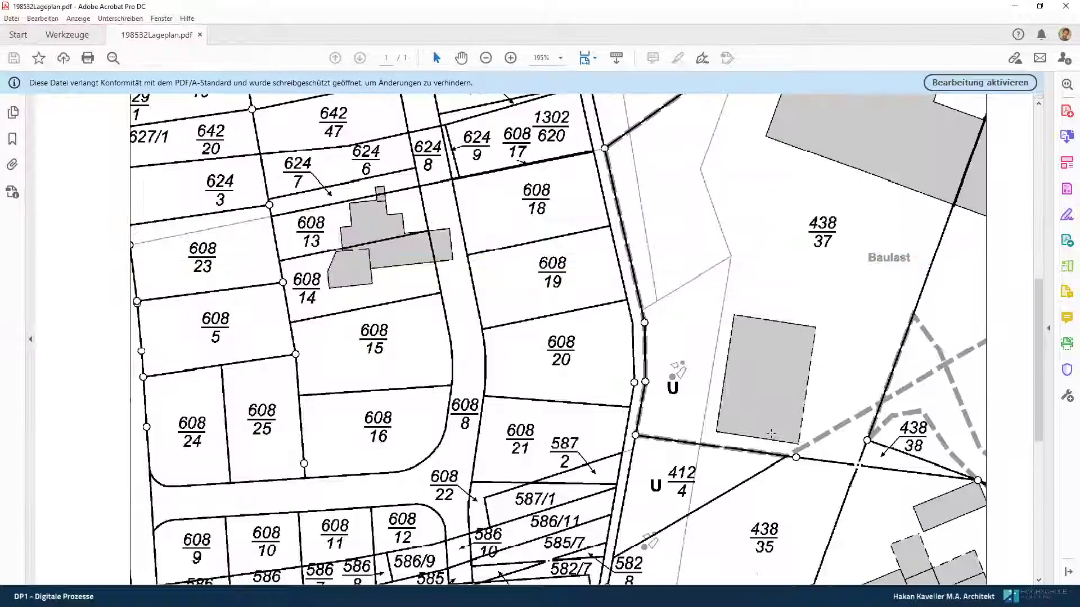
scroll(675, 365, up, 5)
- Enable editing of the PDF/A site plan and scroll through it
click(980, 82)
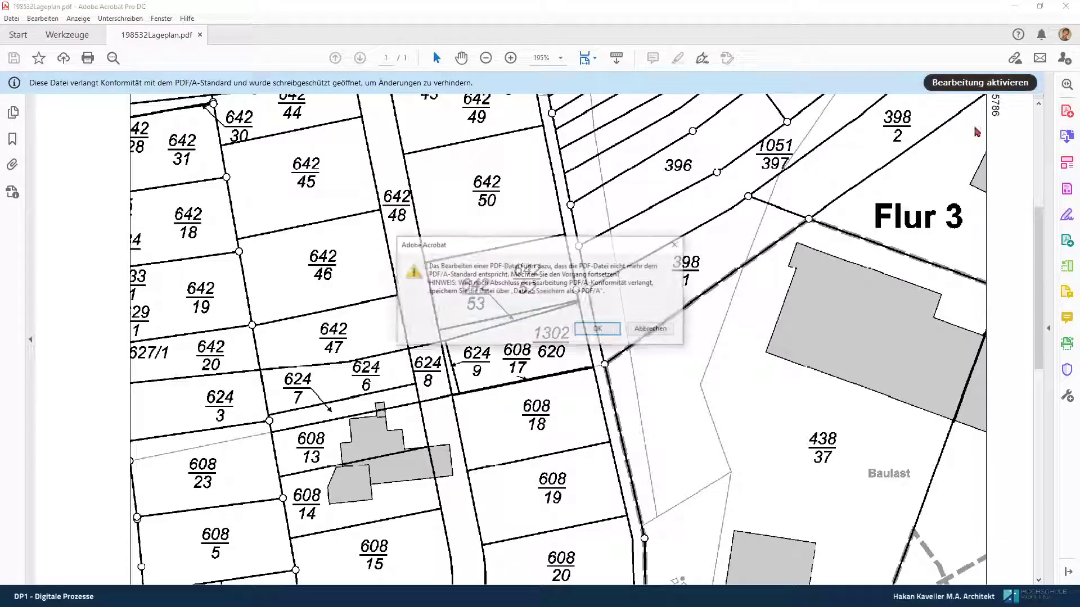
click(609, 326)
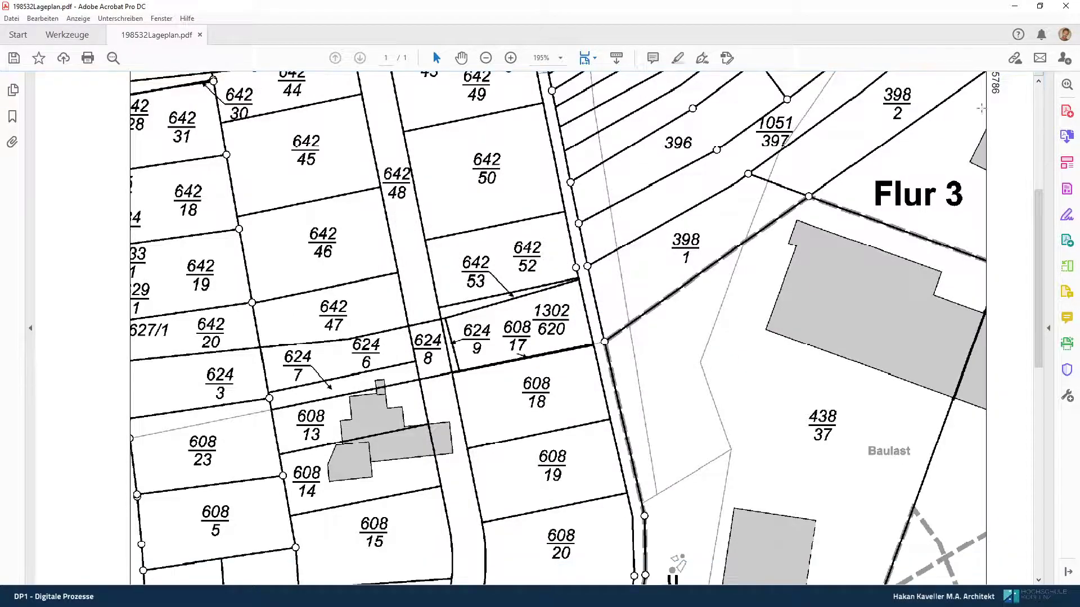
scroll(805, 239, up, 2)
scroll(884, 334, up, 2)
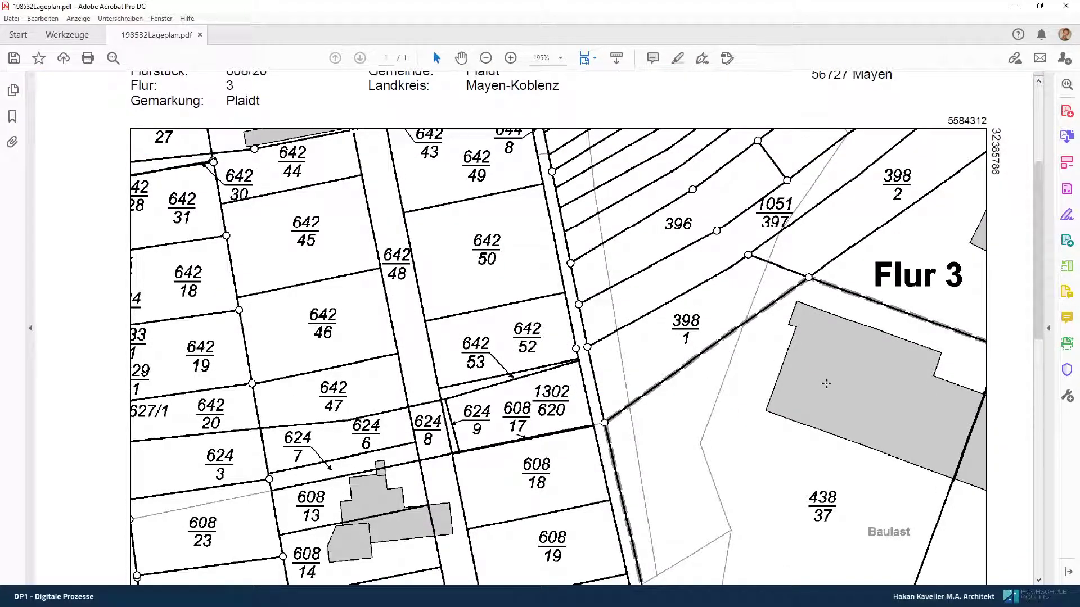
scroll(826, 383, up, 3)
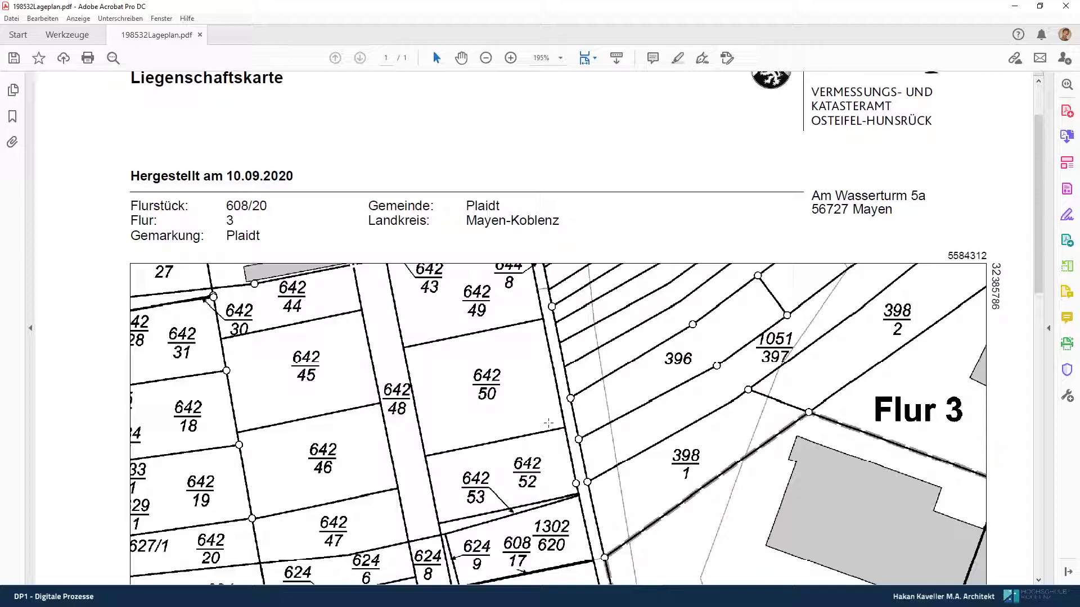
scroll(549, 423, down, 2)
scroll(551, 419, down, 3)
scroll(554, 414, down, 2)
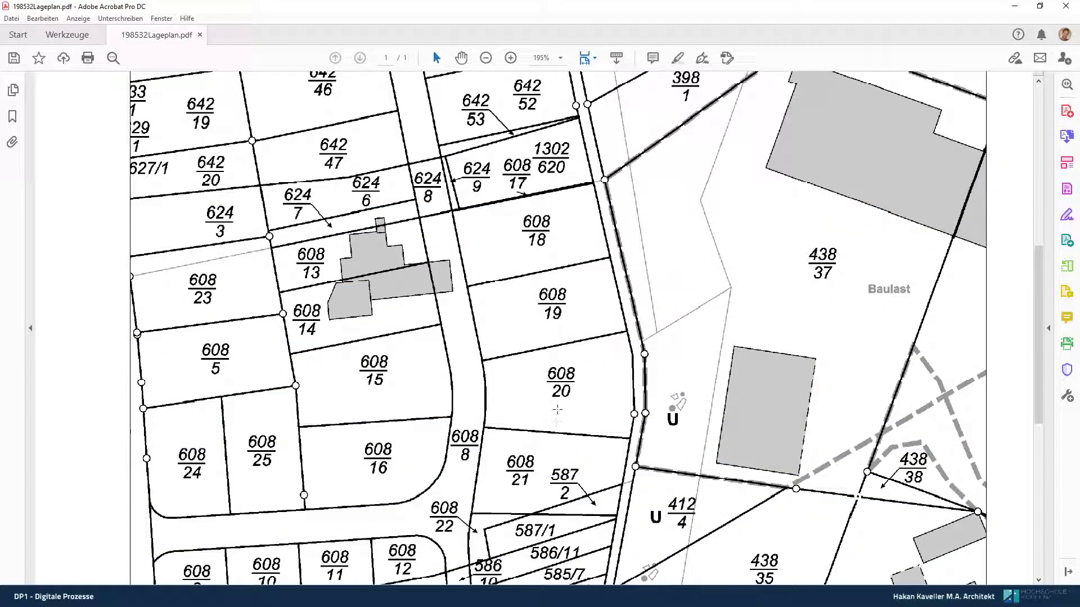
scroll(582, 397, down, 1)
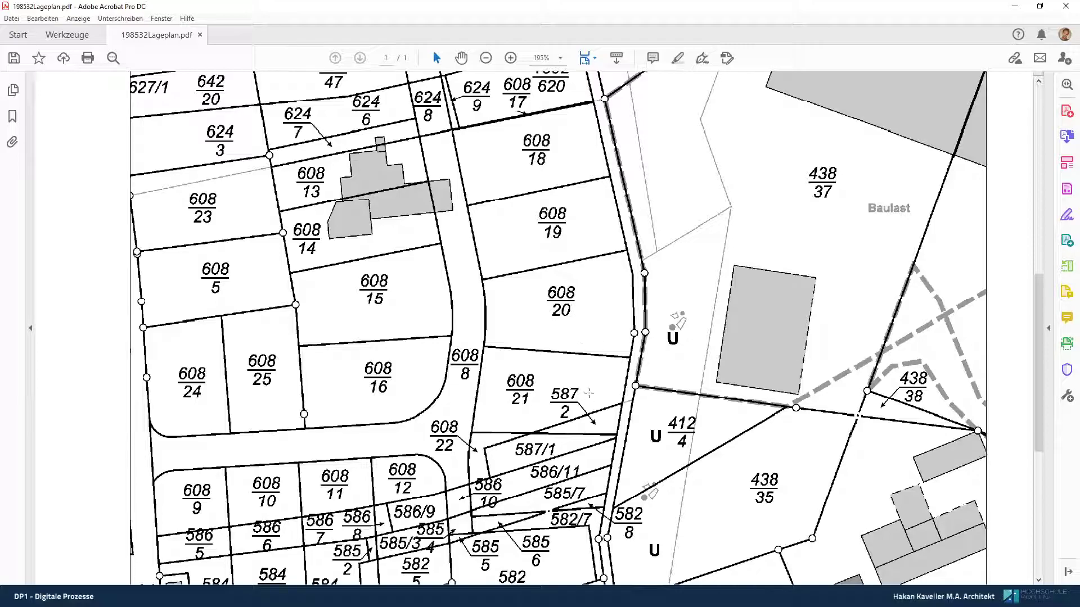
scroll(589, 381, down, 5)
scroll(589, 380, down, 5)
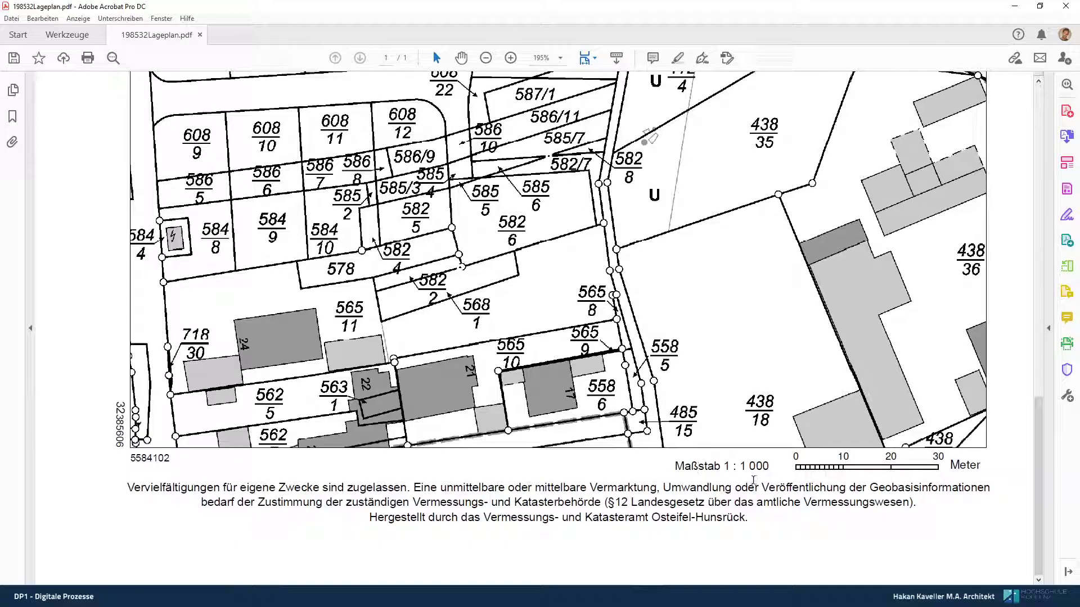
- Close the Lageplan PDF without saving and return to Allplan
click(1065, 6)
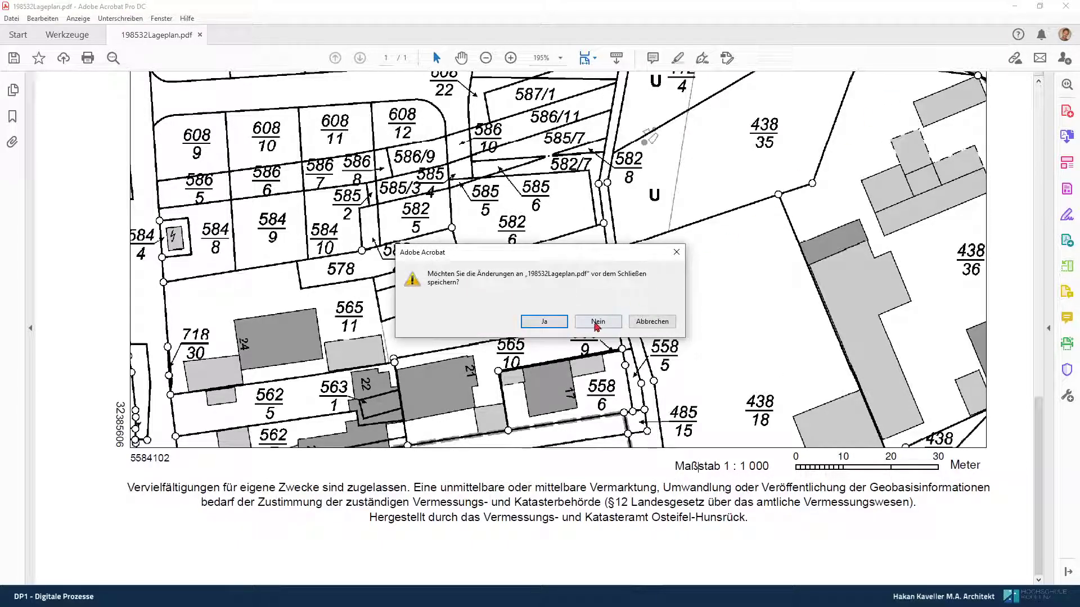
click(597, 325)
click(680, 125)
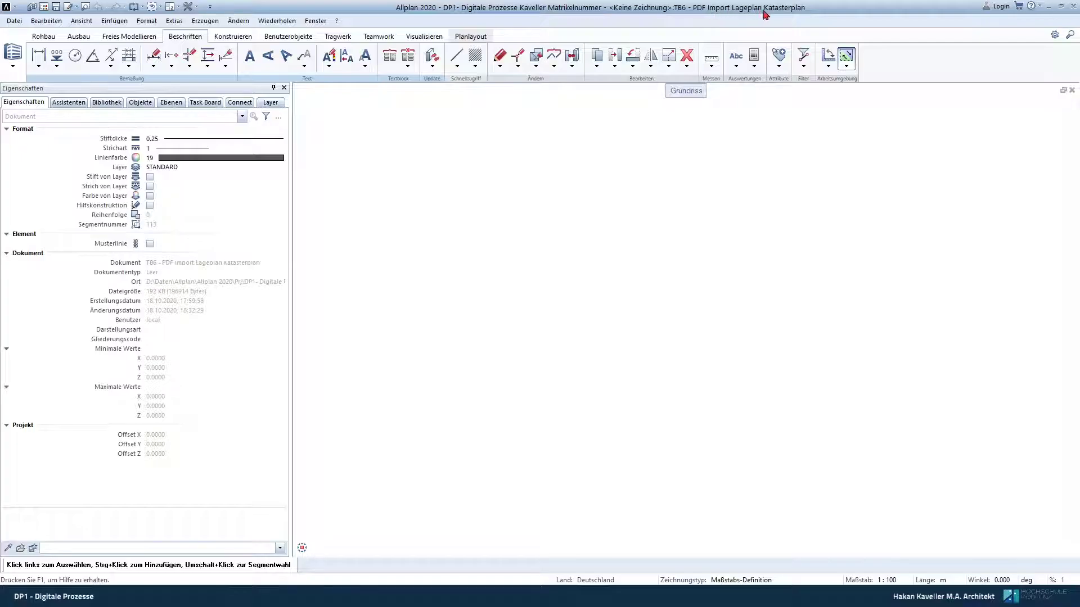
- Change the drawing scale from 1 : 100 to 1 : 1000
click(889, 581)
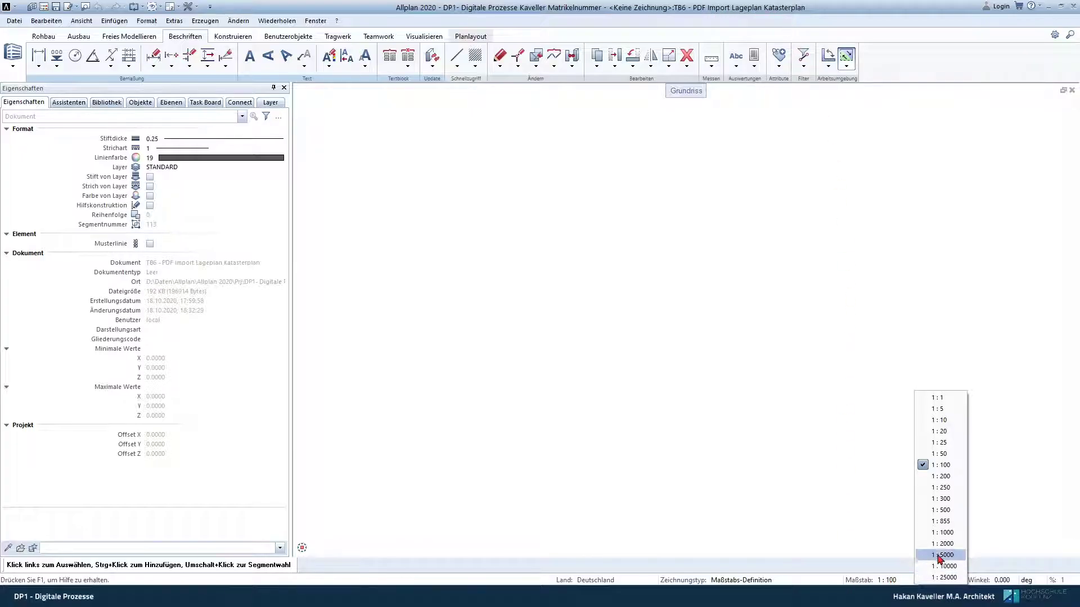
click(943, 533)
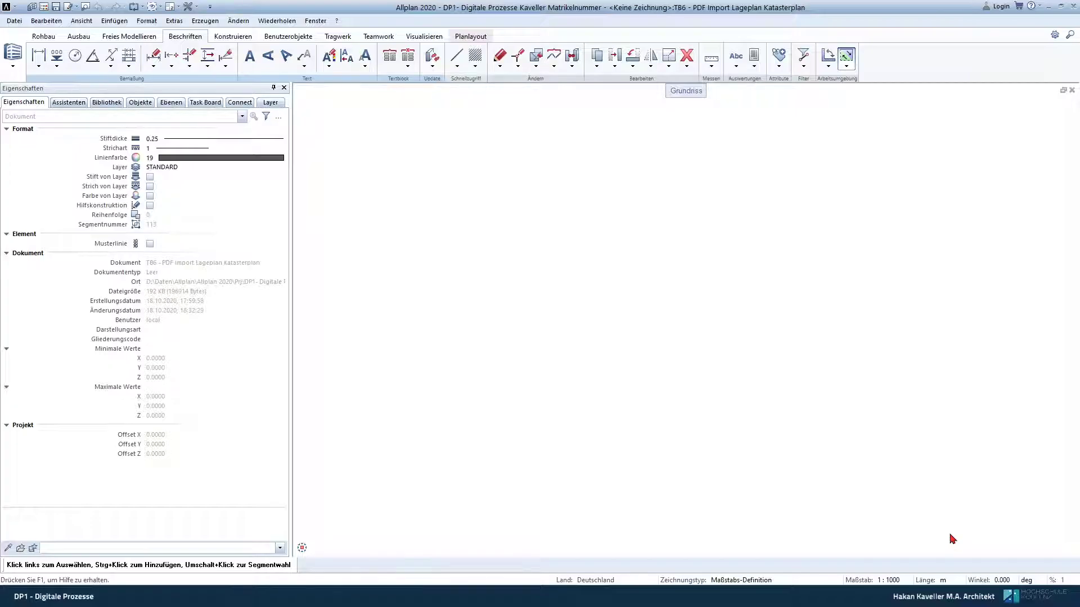
click(894, 581)
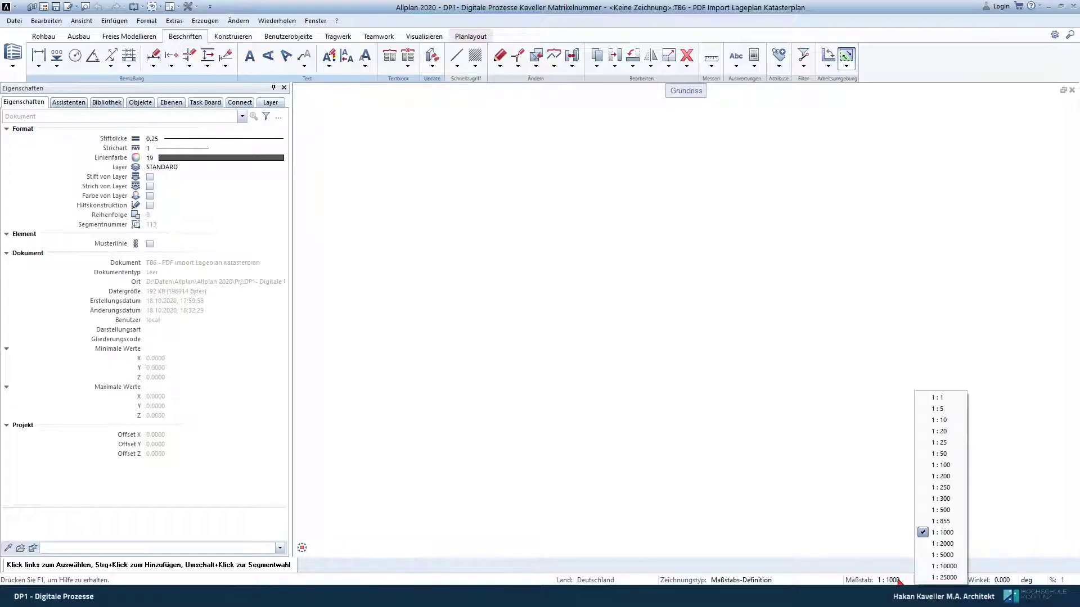
click(949, 533)
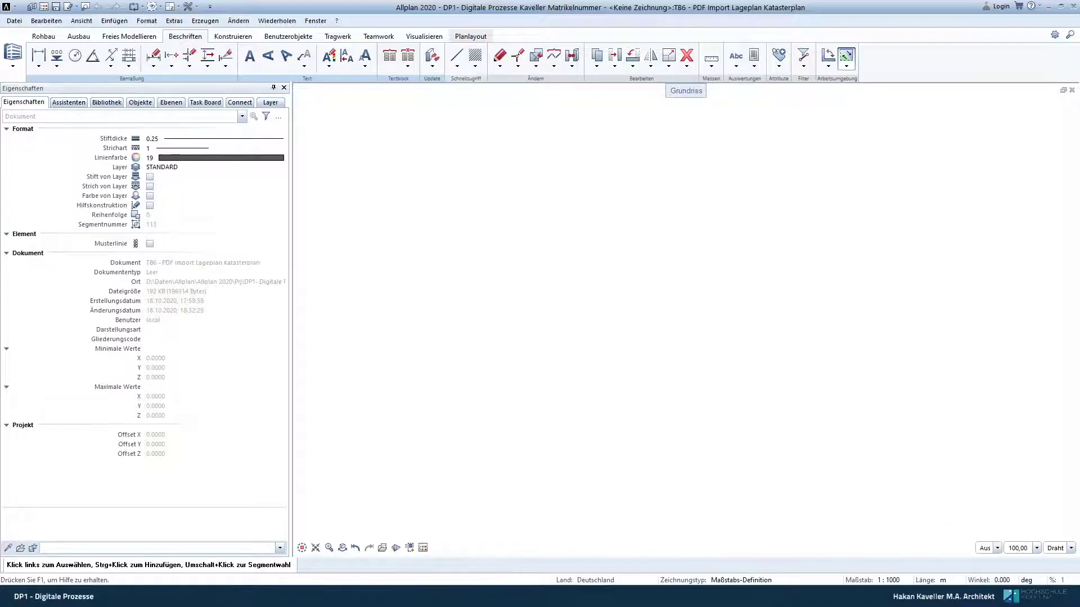
click(8, 20)
mouse_move(101, 310)
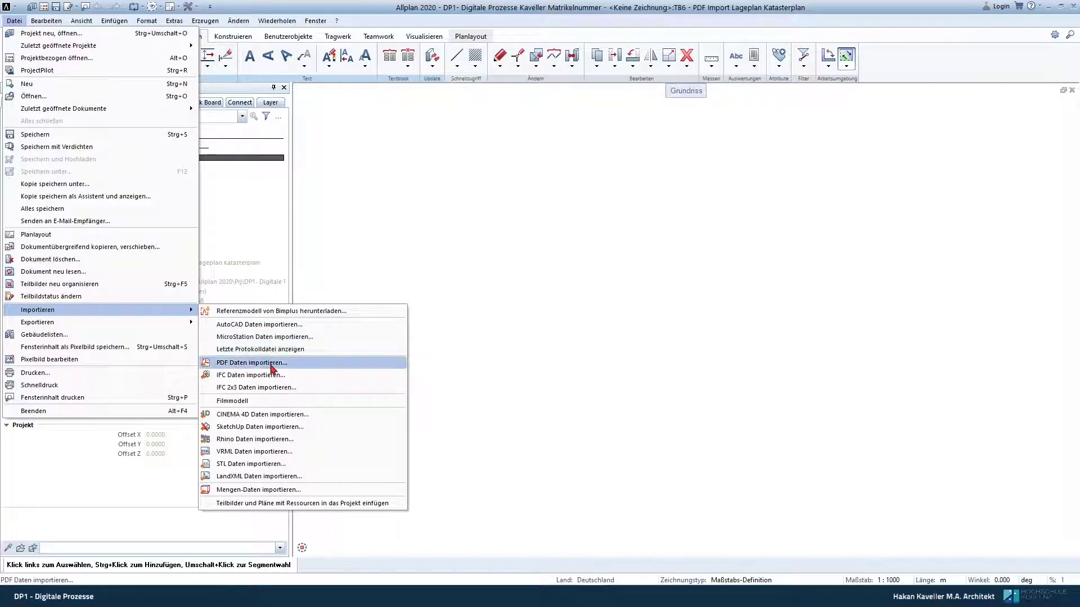
- Drop 198532Lageplan.pdf from the Projektdaten folder onto the Allplan canvas
click(312, 368)
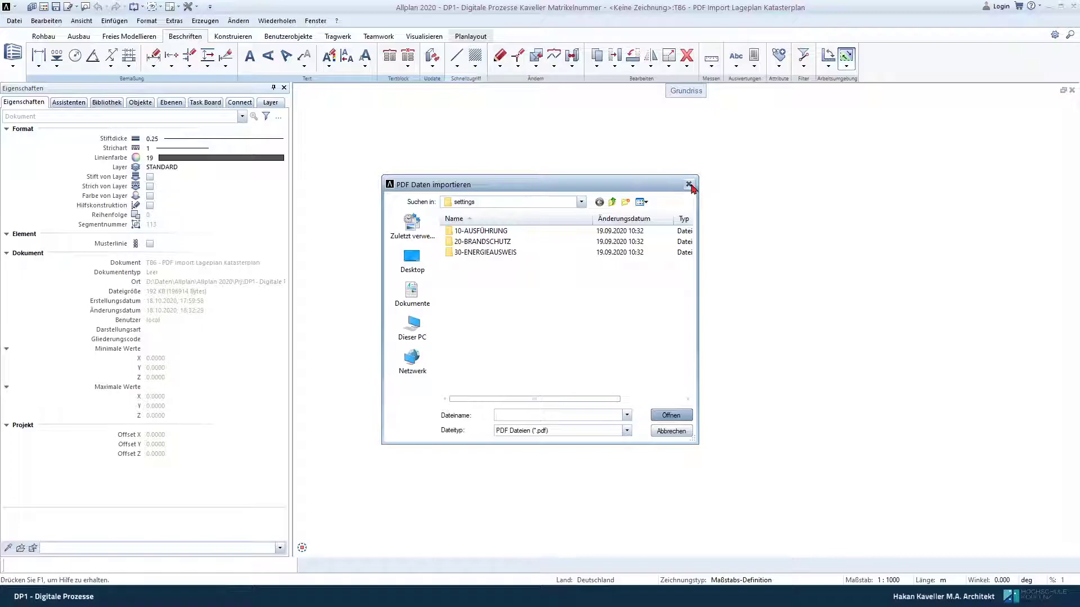
click(689, 185)
mouse_move(362, 582)
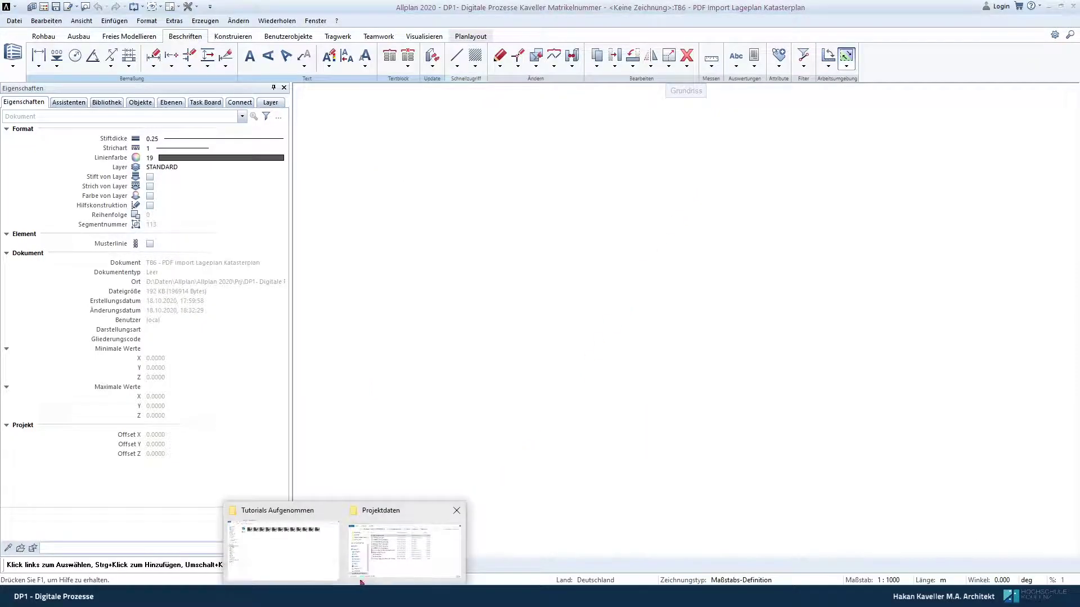
click(363, 579)
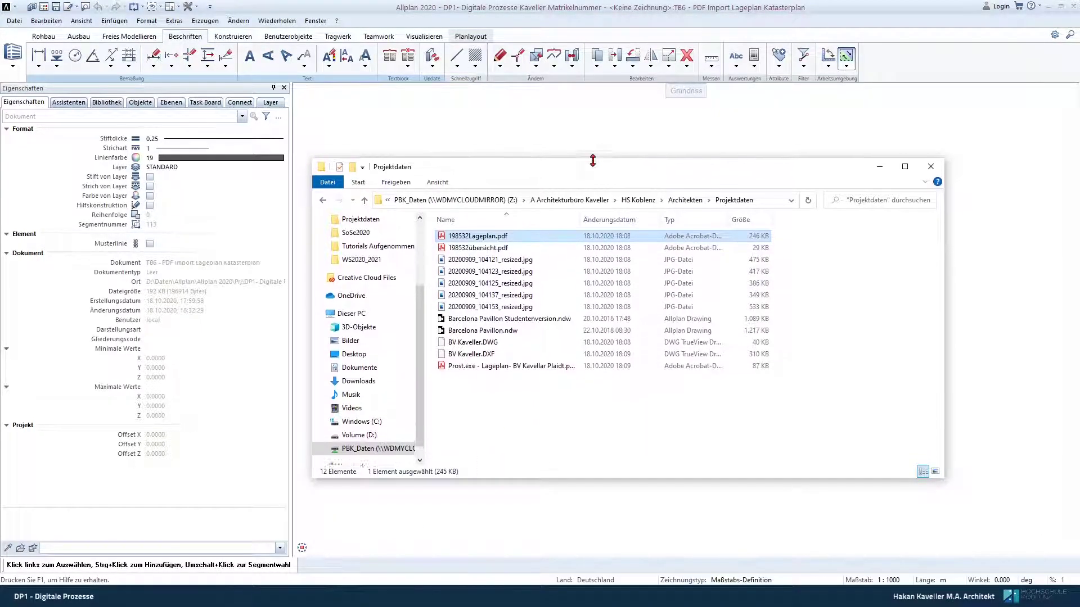
drag(592, 166, 333, 46)
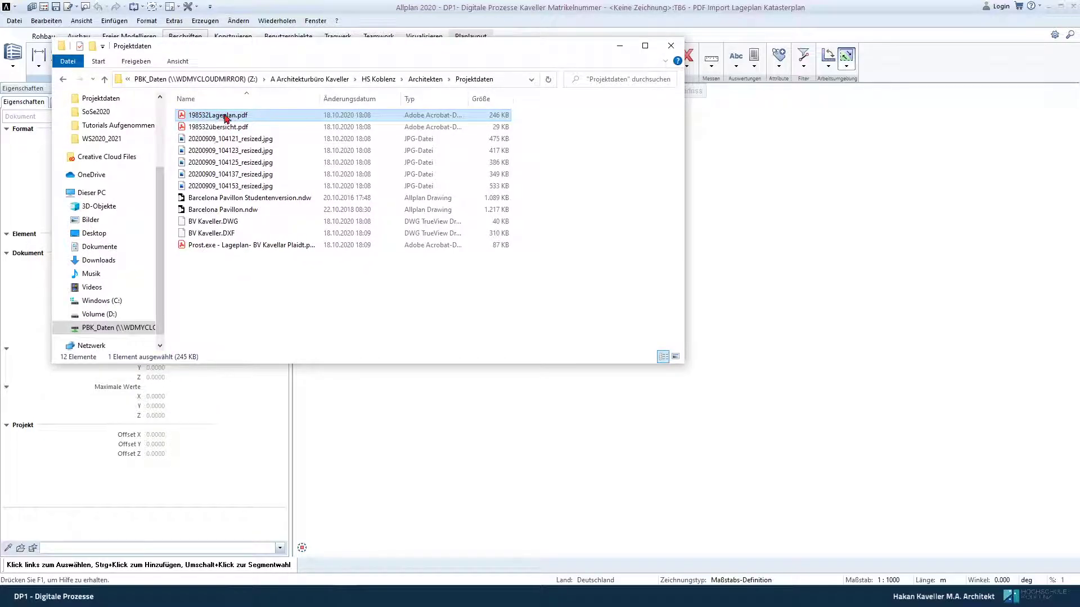
drag(224, 118, 814, 290)
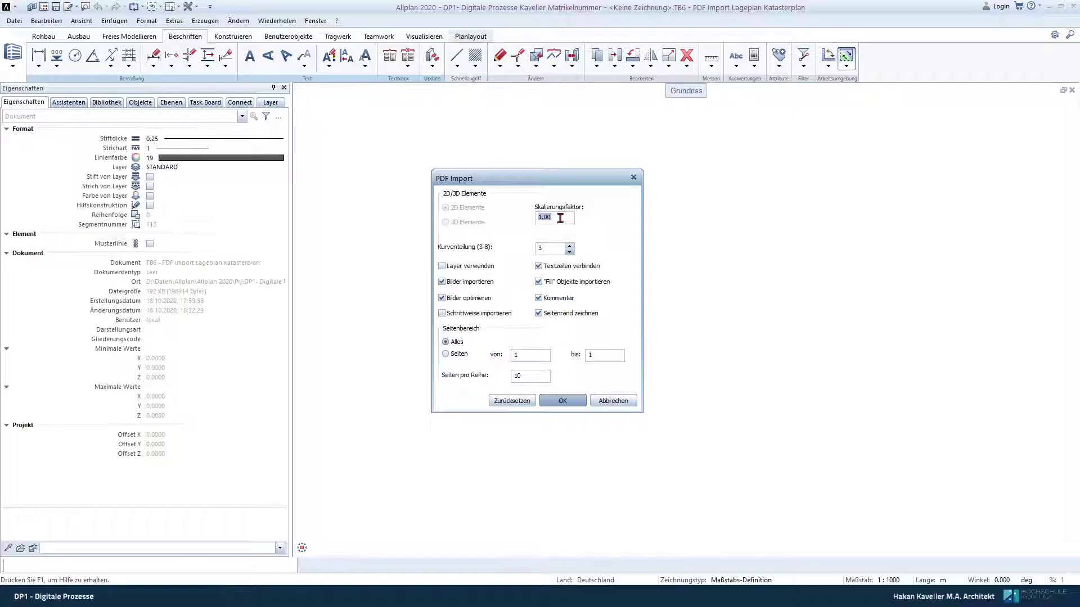
- Import the Lageplan PDF with 'Layer verwenden' enabled
click(442, 267)
click(557, 401)
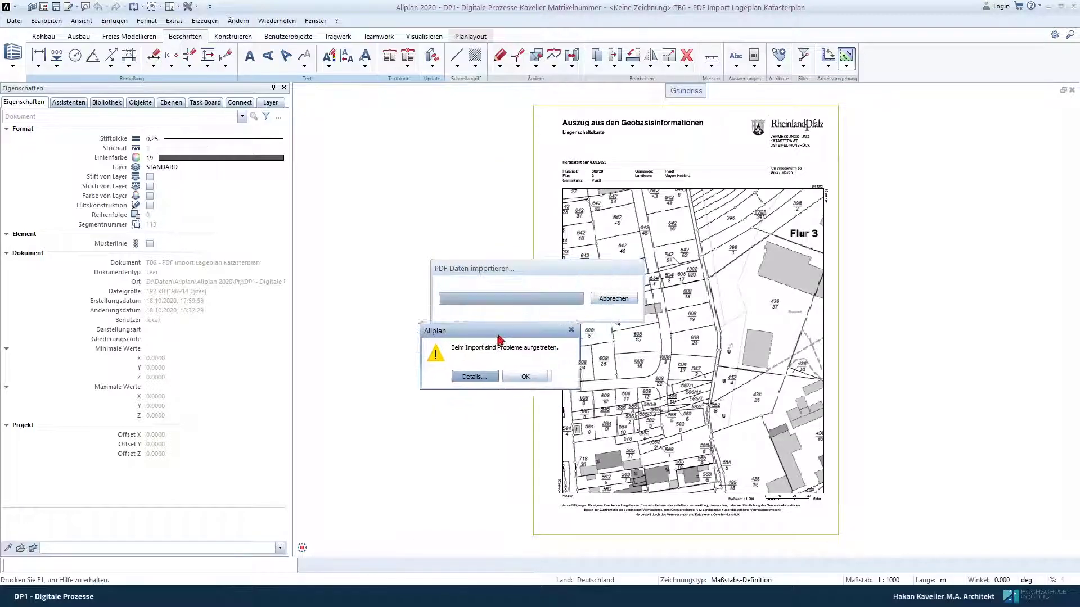
drag(500, 339, 511, 344)
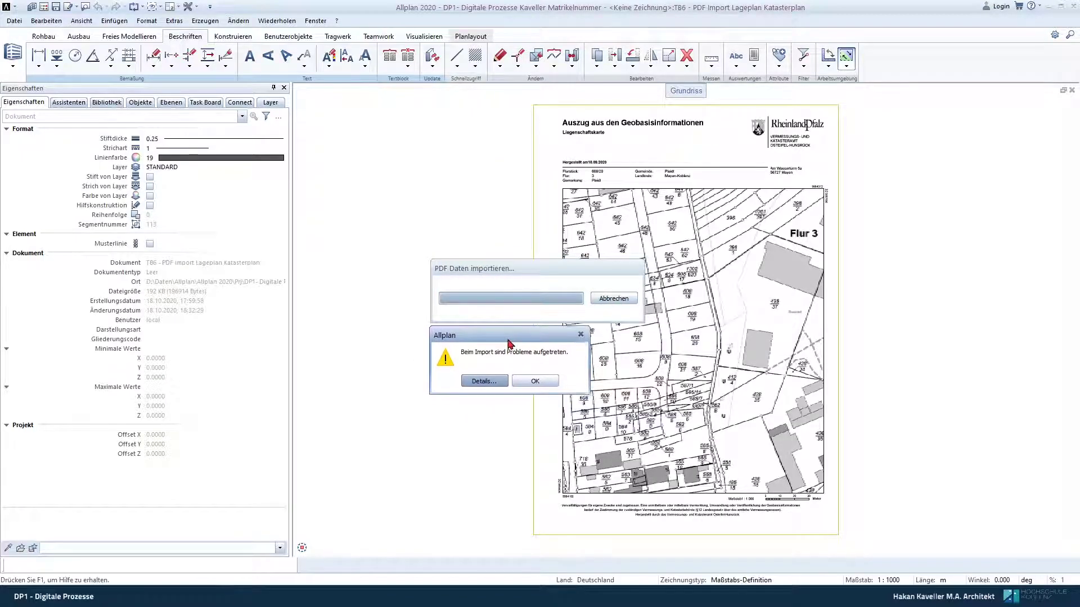
click(486, 383)
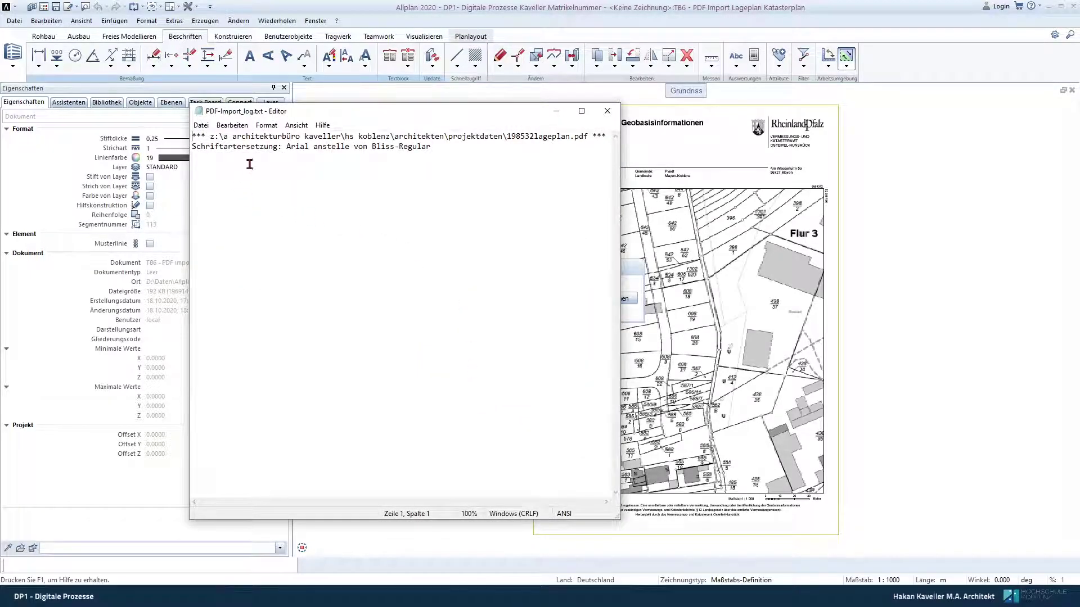
click(608, 111)
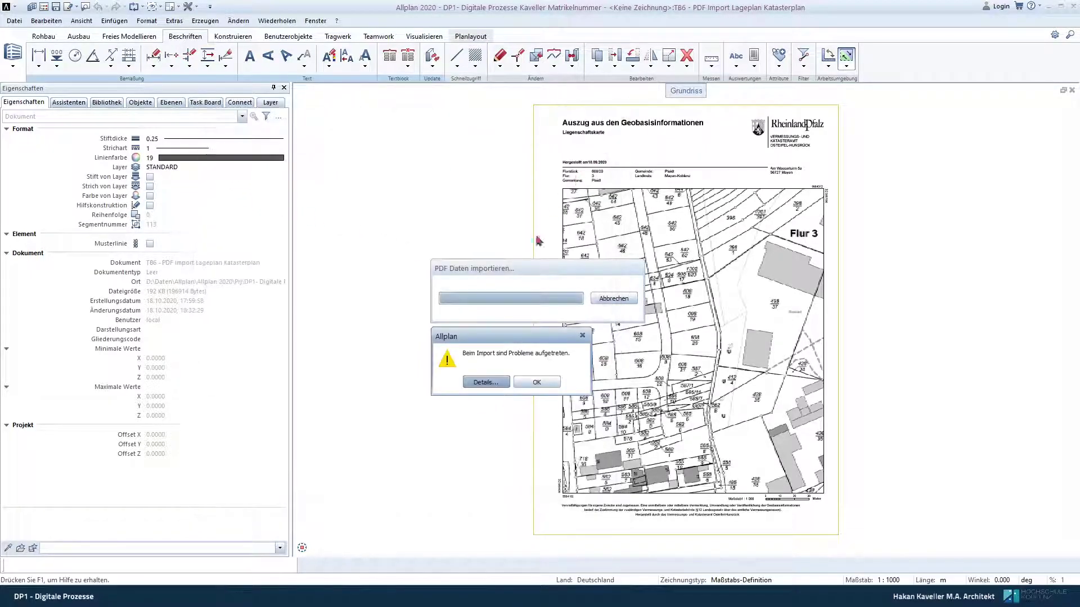
drag(516, 342, 502, 346)
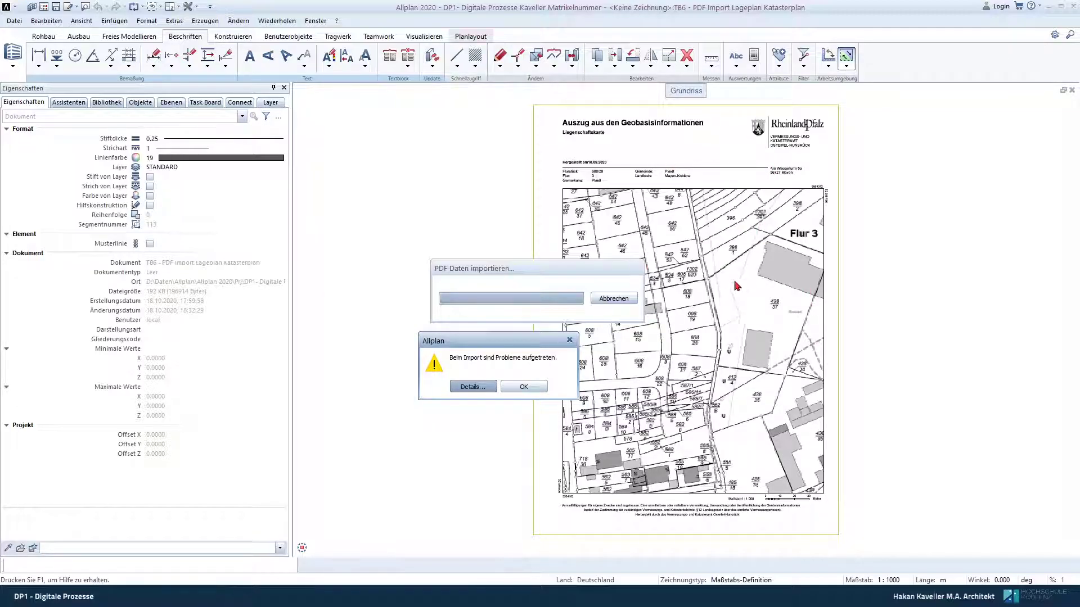
drag(503, 350, 515, 353)
click(536, 389)
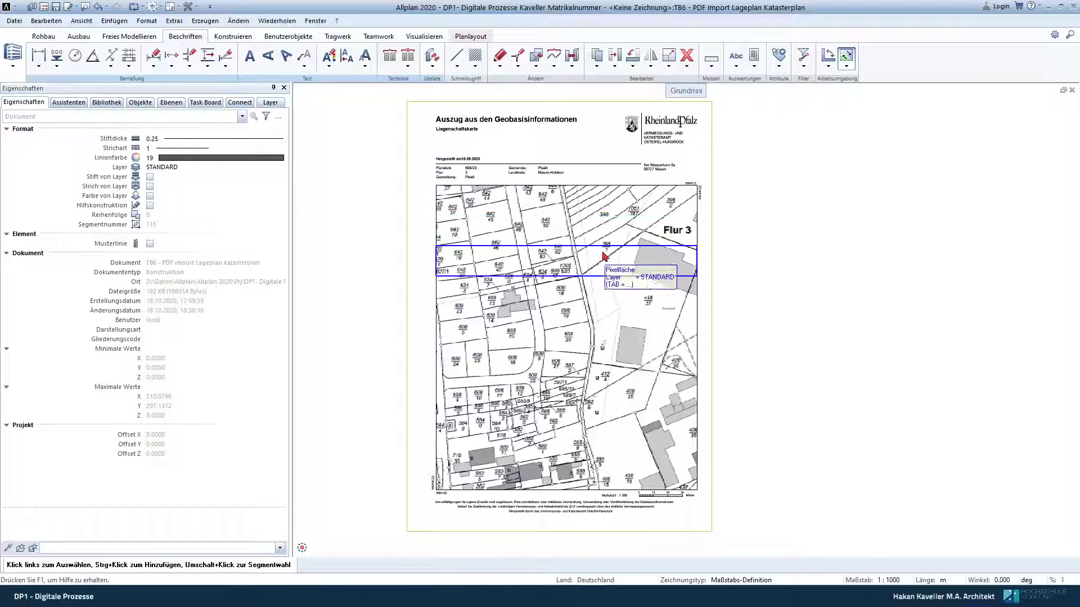
scroll(590, 371, up, 2)
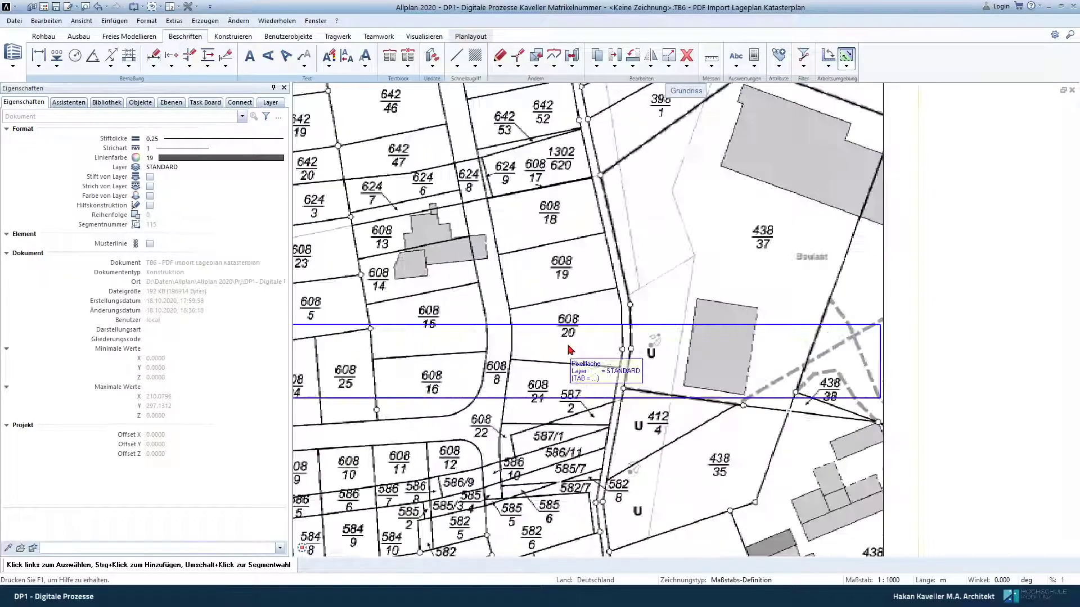
scroll(568, 345, up, 2)
scroll(568, 344, up, 1)
drag(381, 199, 781, 438)
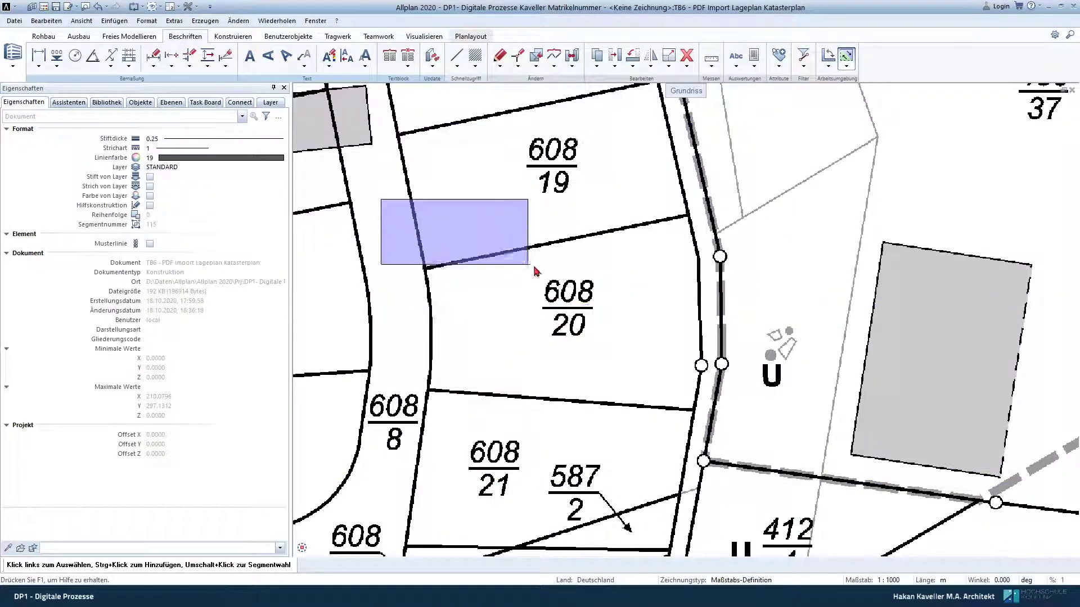
scroll(767, 429, down, 2)
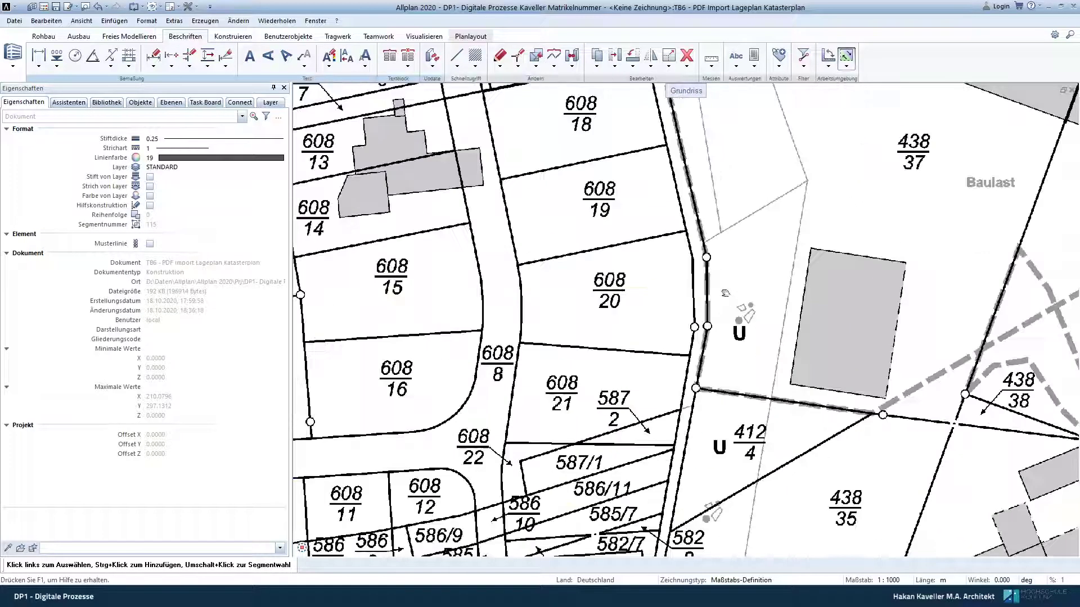
scroll(732, 416, down, 2)
scroll(653, 402, down, 1)
middle_drag(653, 403, 637, 482)
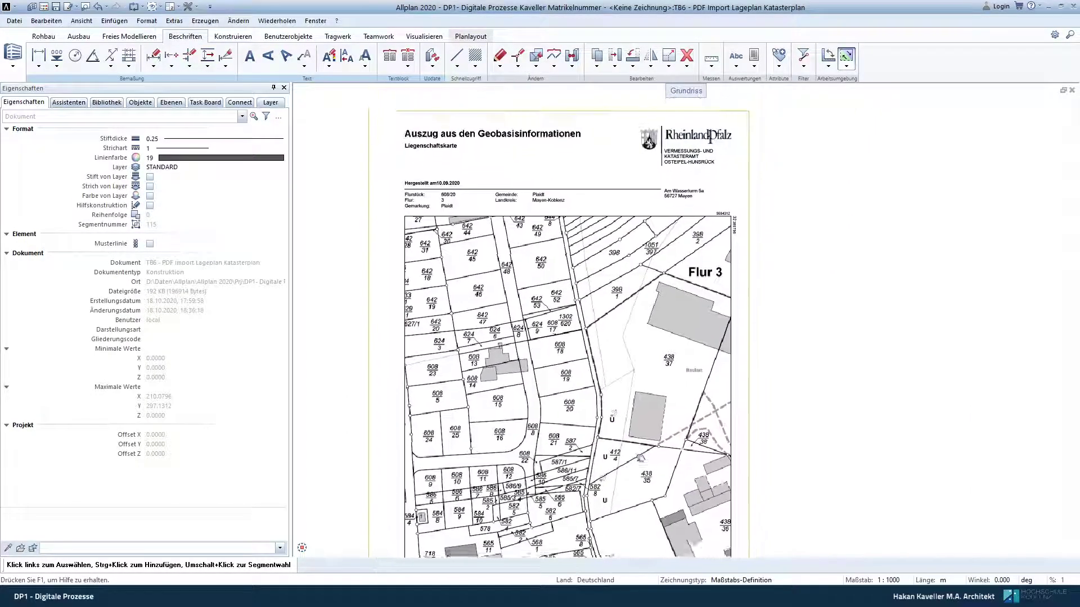
scroll(535, 177, up, 1)
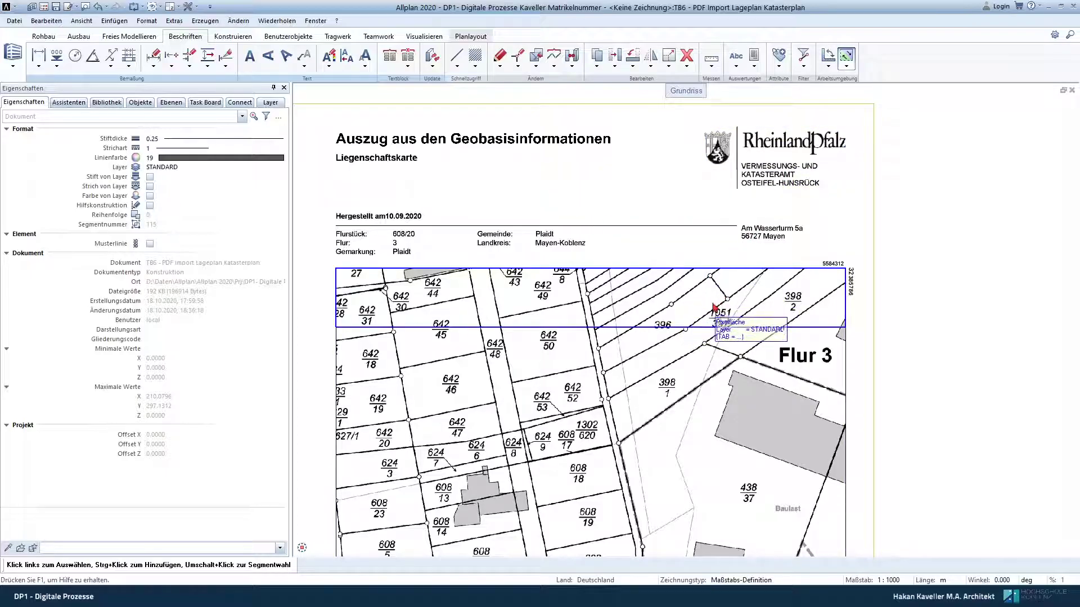
middle_drag(713, 308, 720, 295)
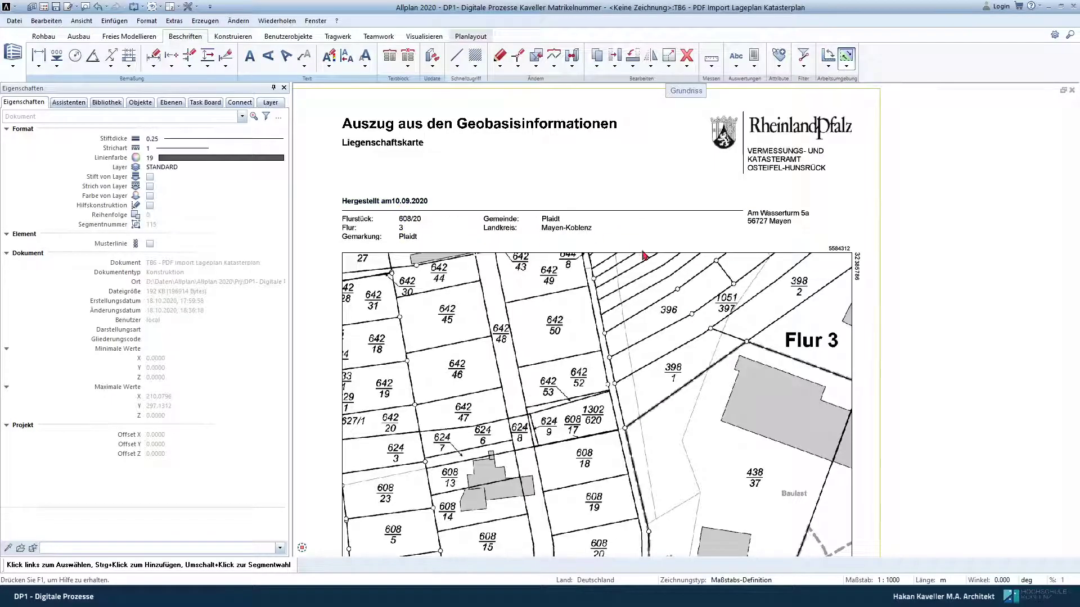
scroll(799, 360, down, 3)
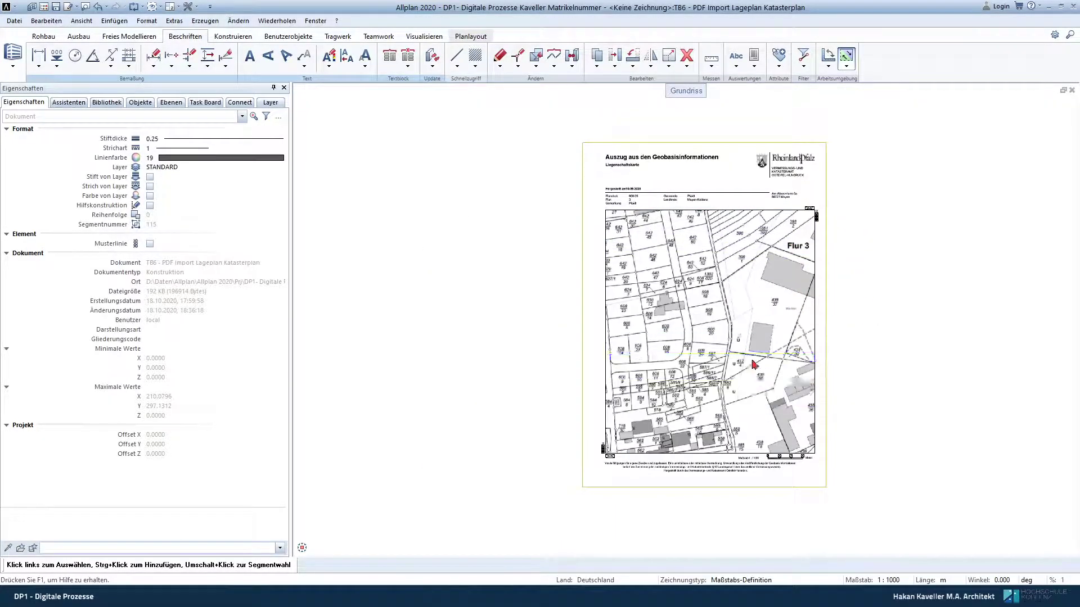
scroll(731, 354, up, 3)
scroll(489, 322, up, 2)
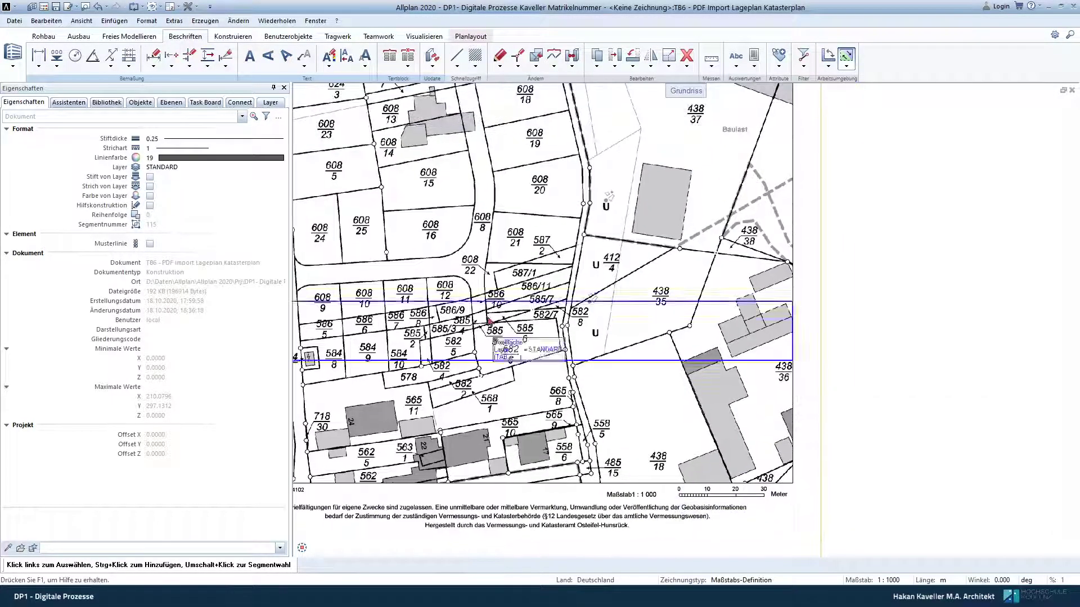
scroll(652, 509, up, 3)
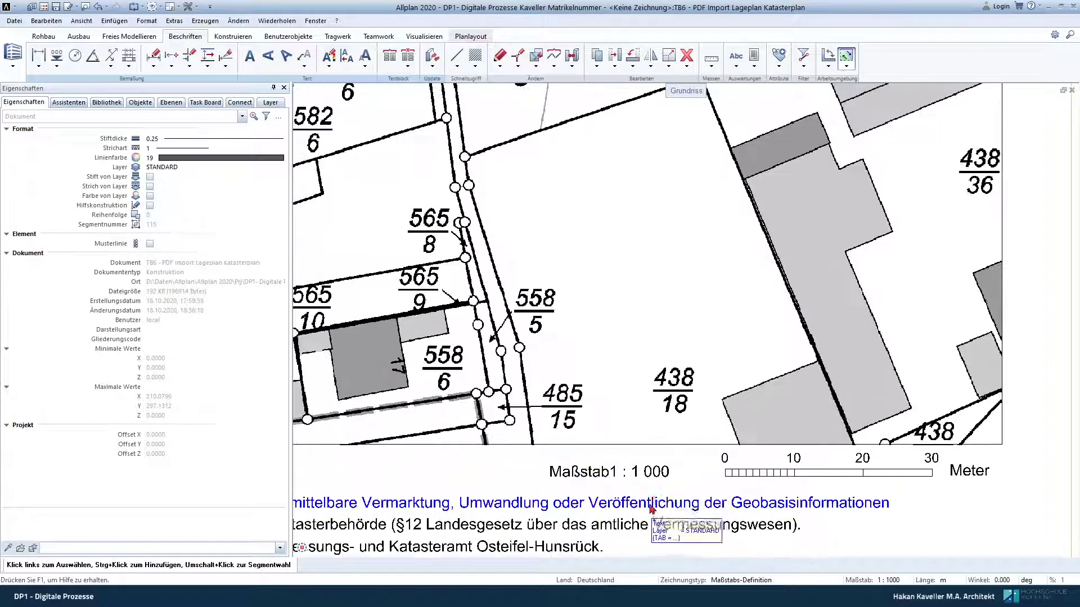
middle_drag(844, 483, 723, 489)
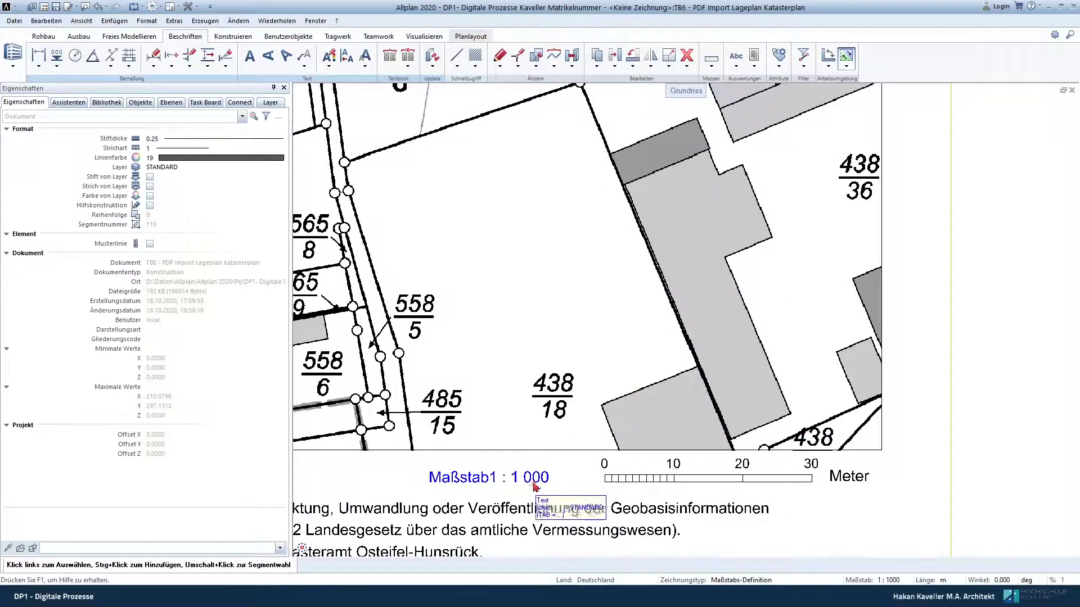
scroll(534, 486, down, 1)
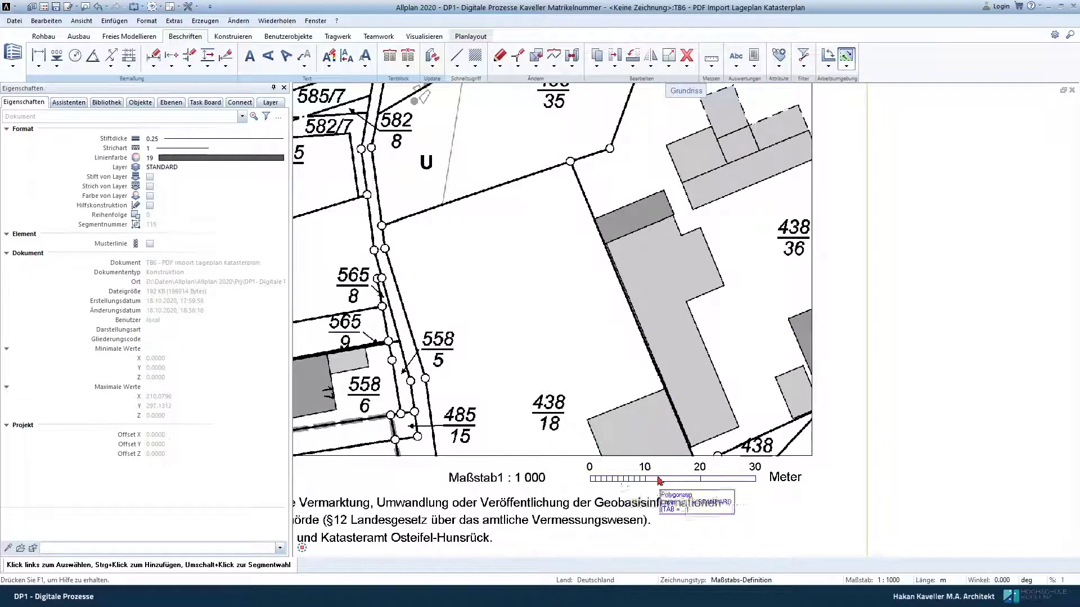
- Measure the scale bar from 0 to 10, reading 10.00081 m
click(712, 66)
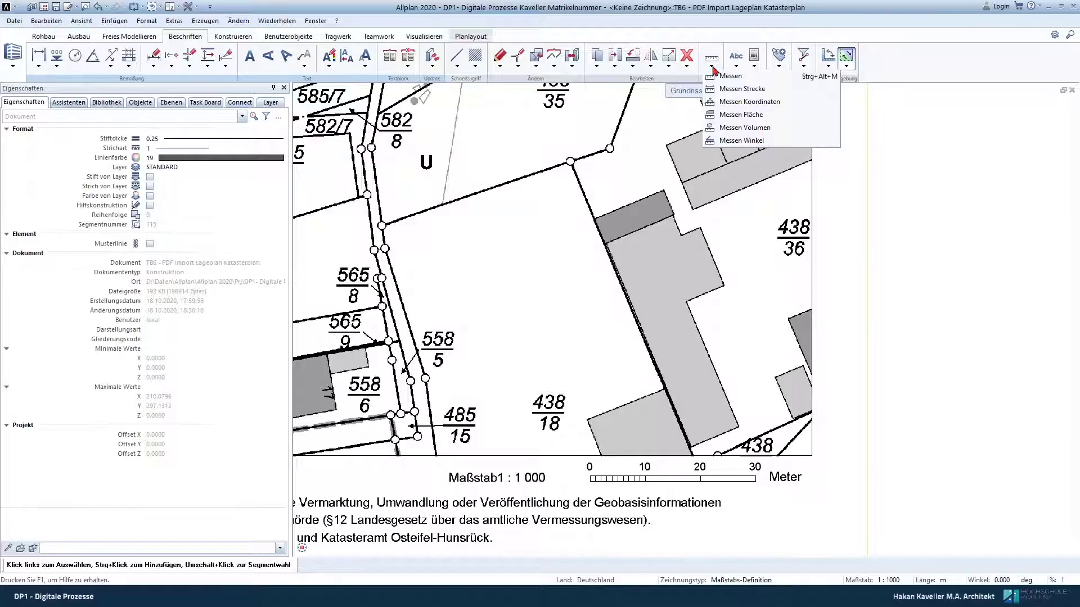
click(733, 89)
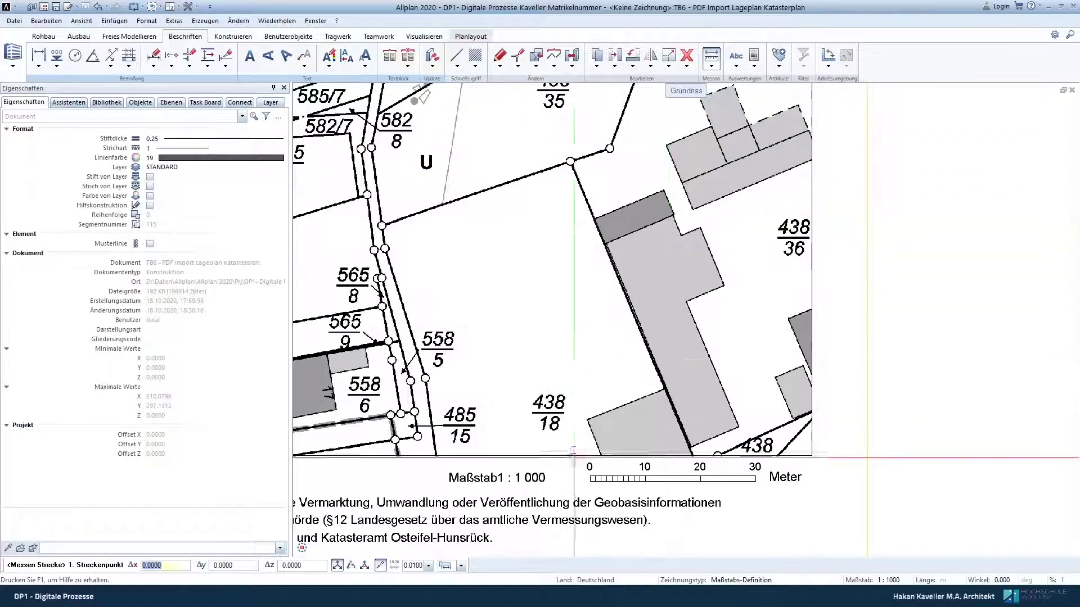
scroll(591, 470, up, 4)
click(599, 470)
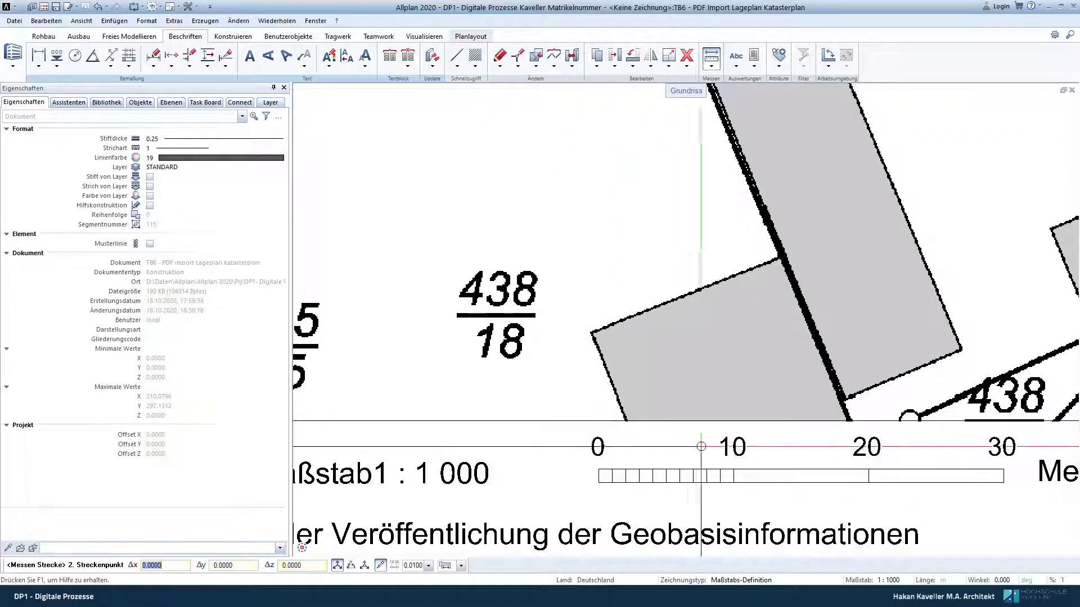
click(733, 468)
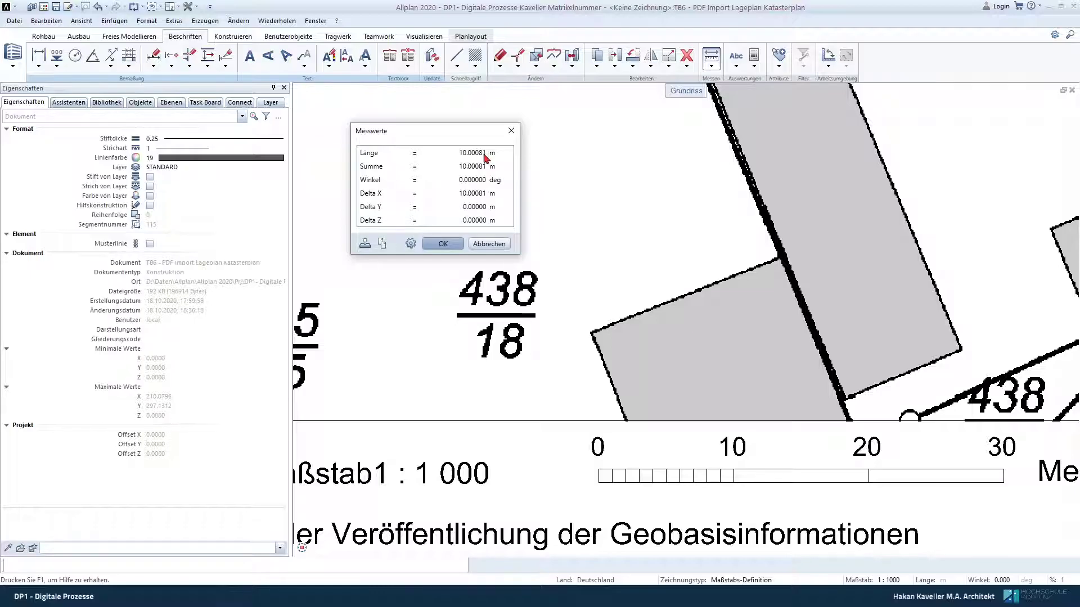
click(455, 246)
scroll(711, 278, down, 2)
scroll(615, 411, down, 3)
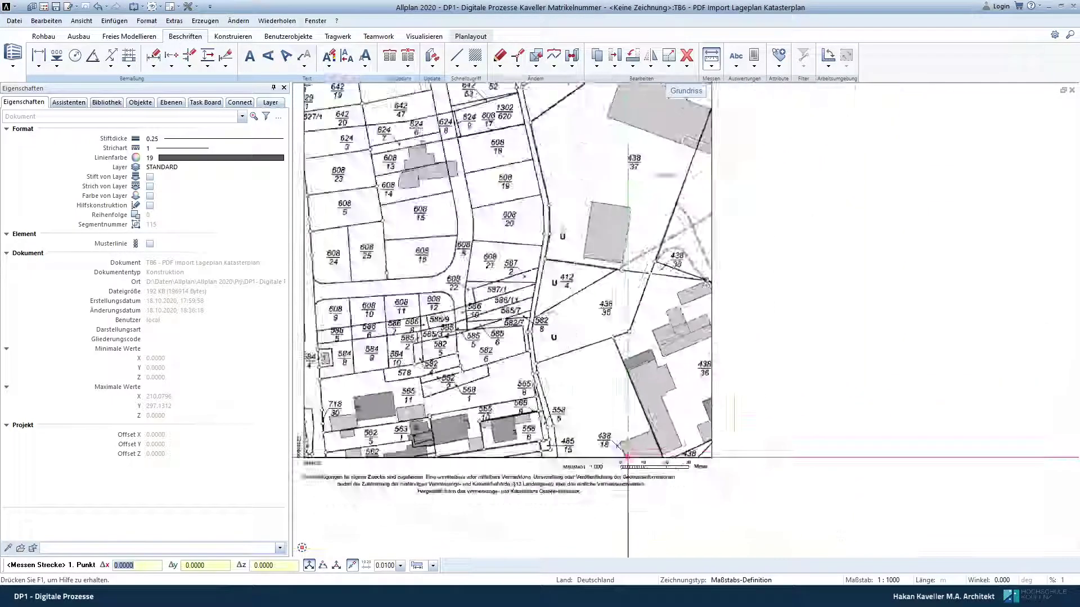
scroll(615, 411, down, 2)
- End the measurement, box-select every element of the cadastral sheet, and copy it
key(Escape)
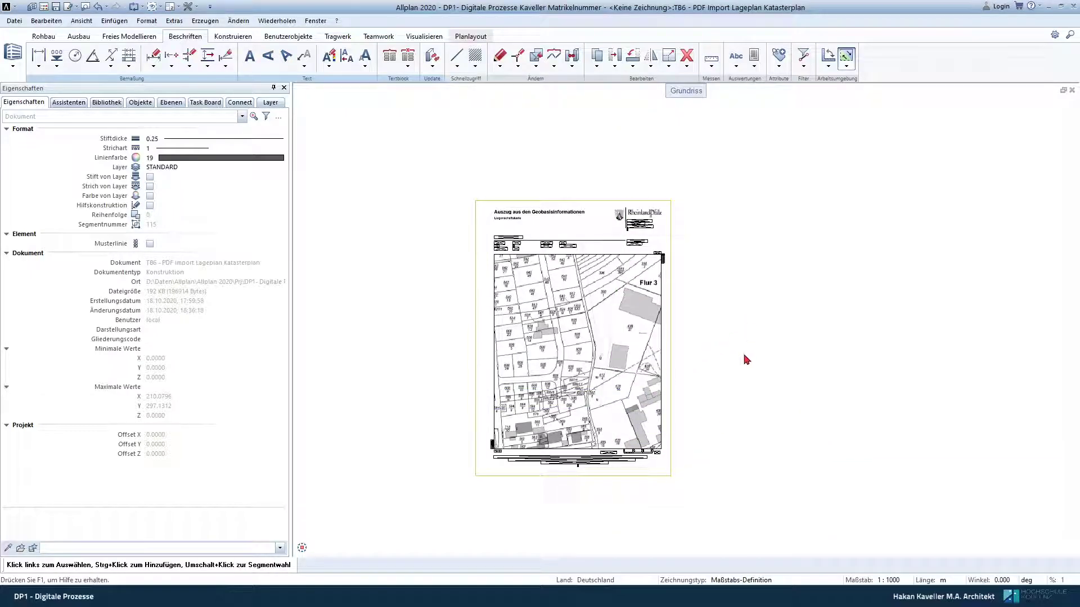
scroll(585, 371, up, 2)
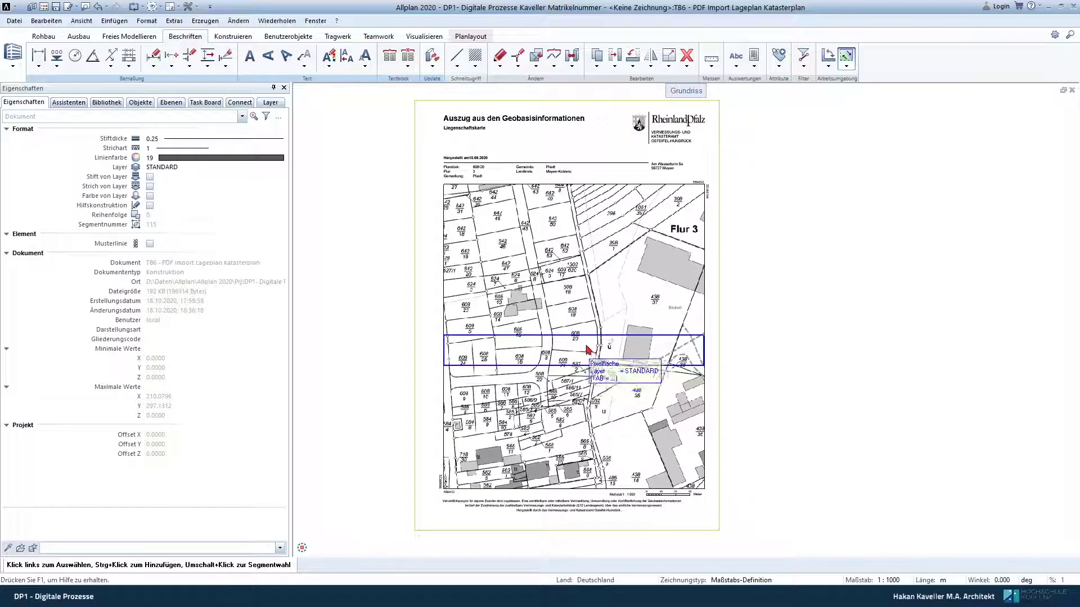
scroll(586, 349, up, 2)
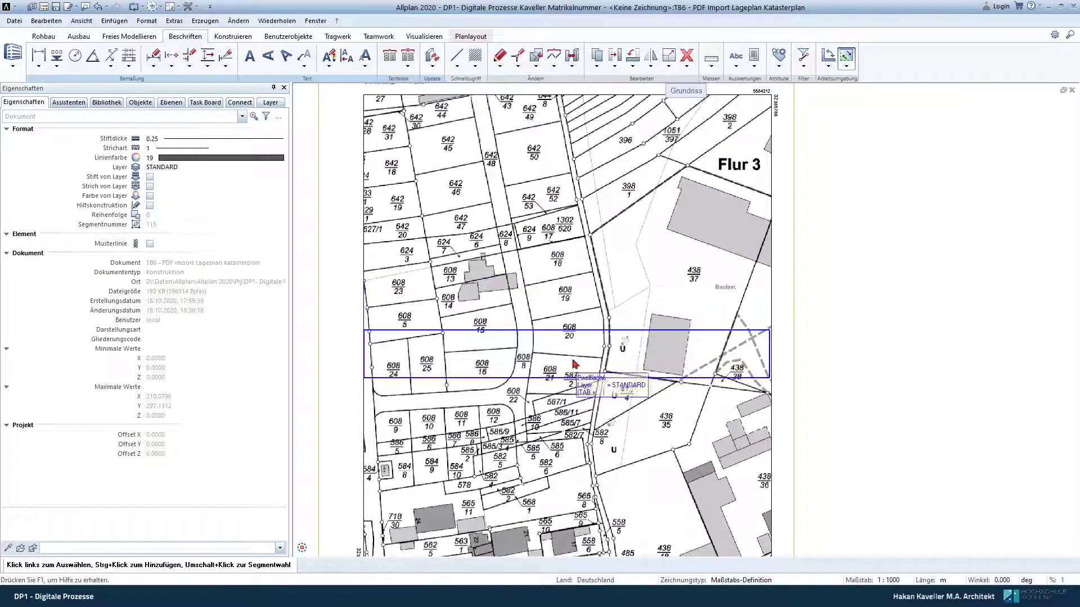
scroll(575, 364, down, 5)
drag(422, 160, 705, 497)
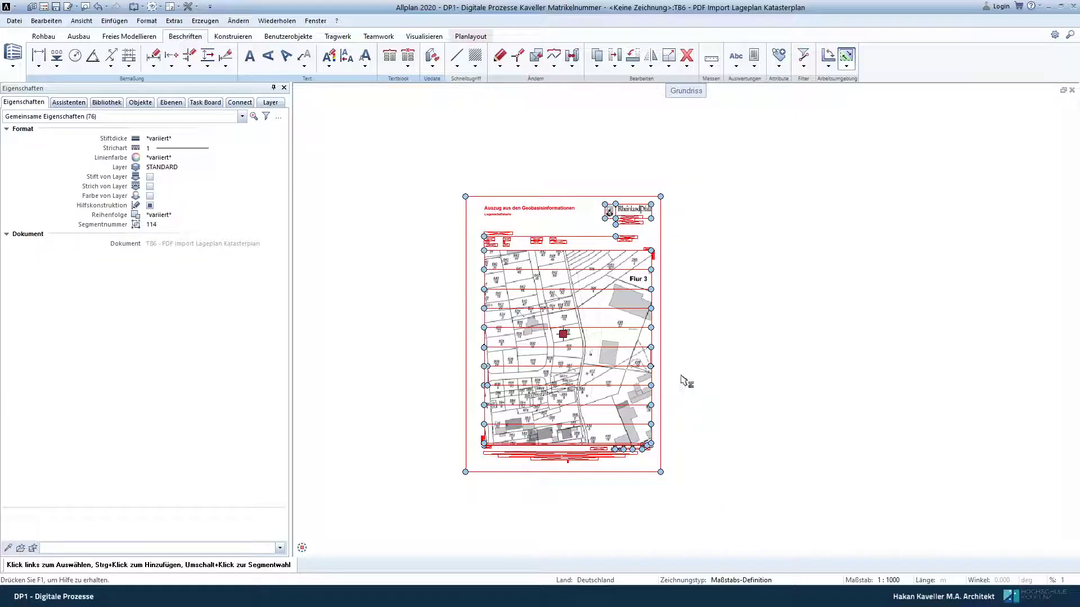
key(F2)
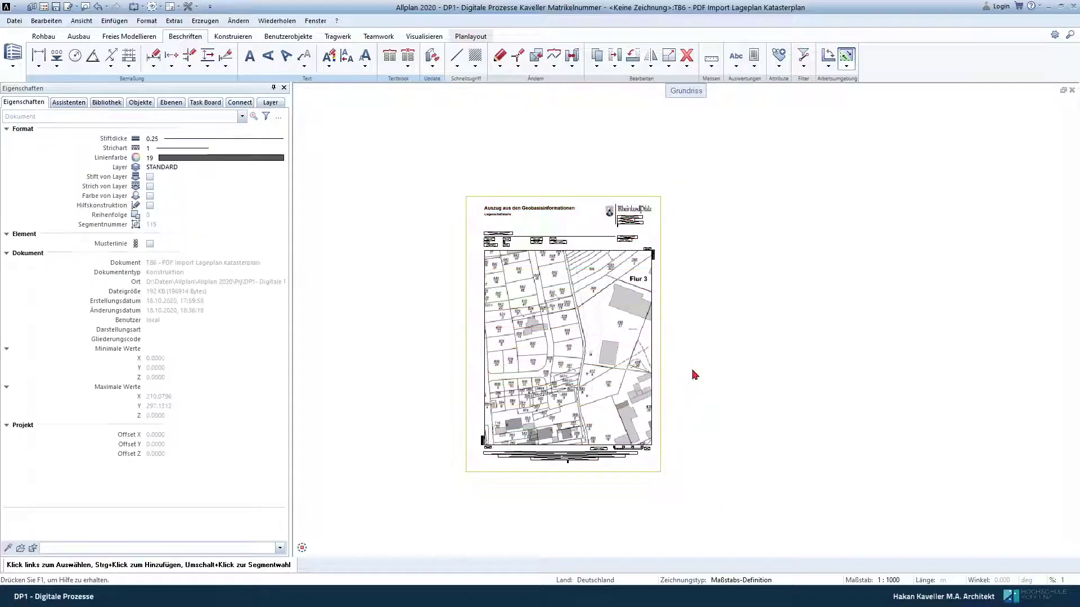
click(681, 116)
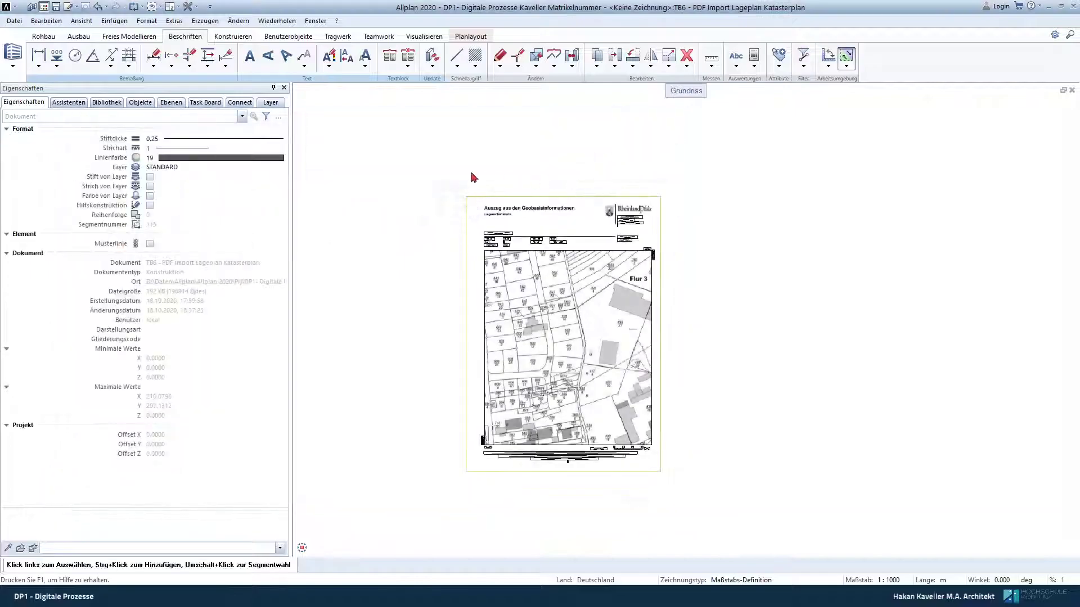
drag(433, 169, 789, 566)
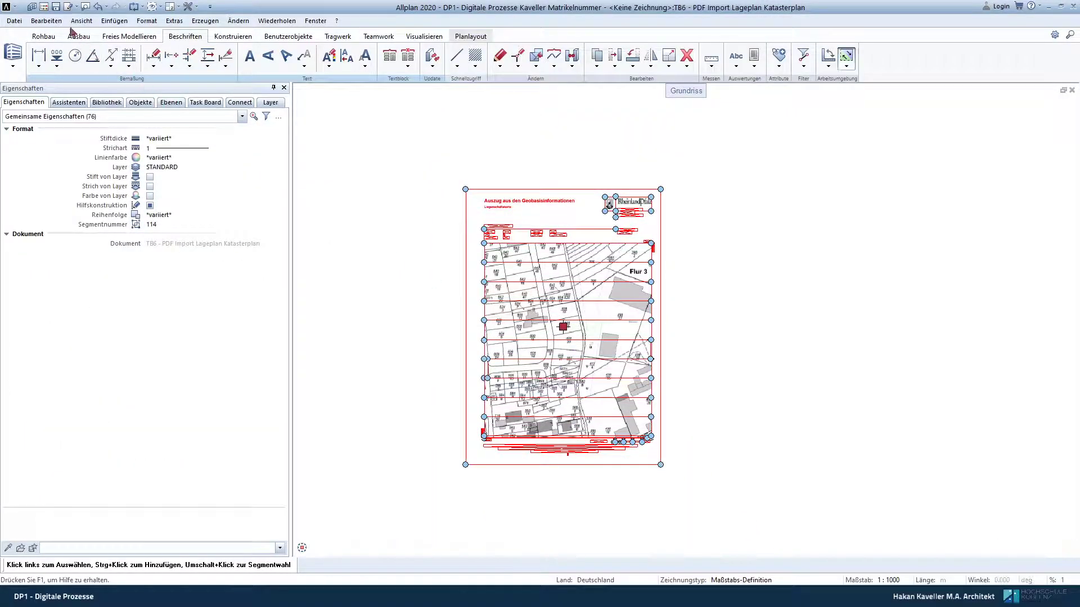
click(47, 21)
click(57, 84)
click(842, 282)
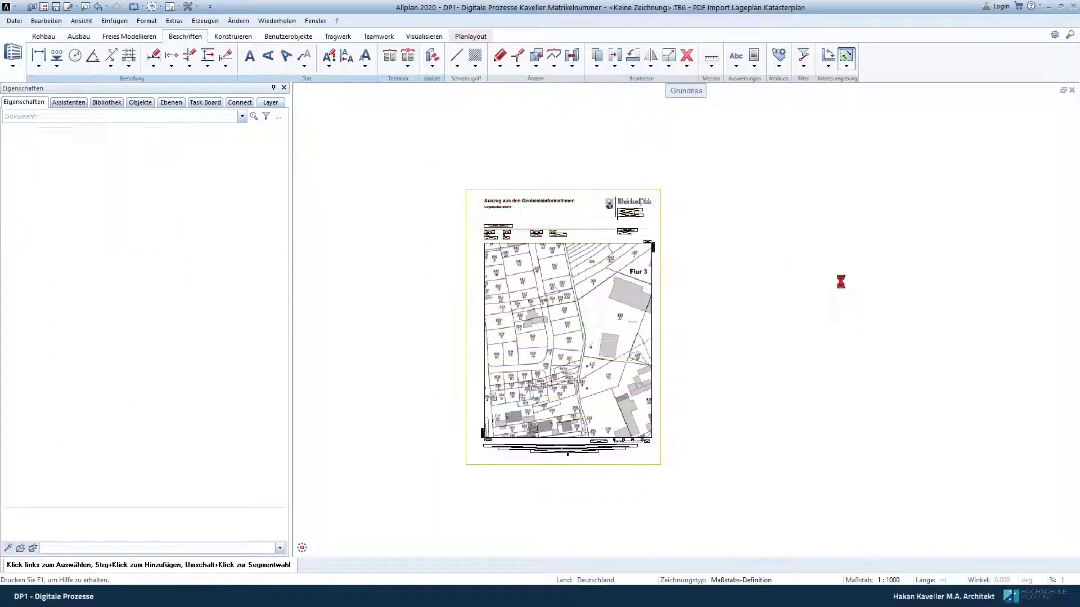
key(F2)
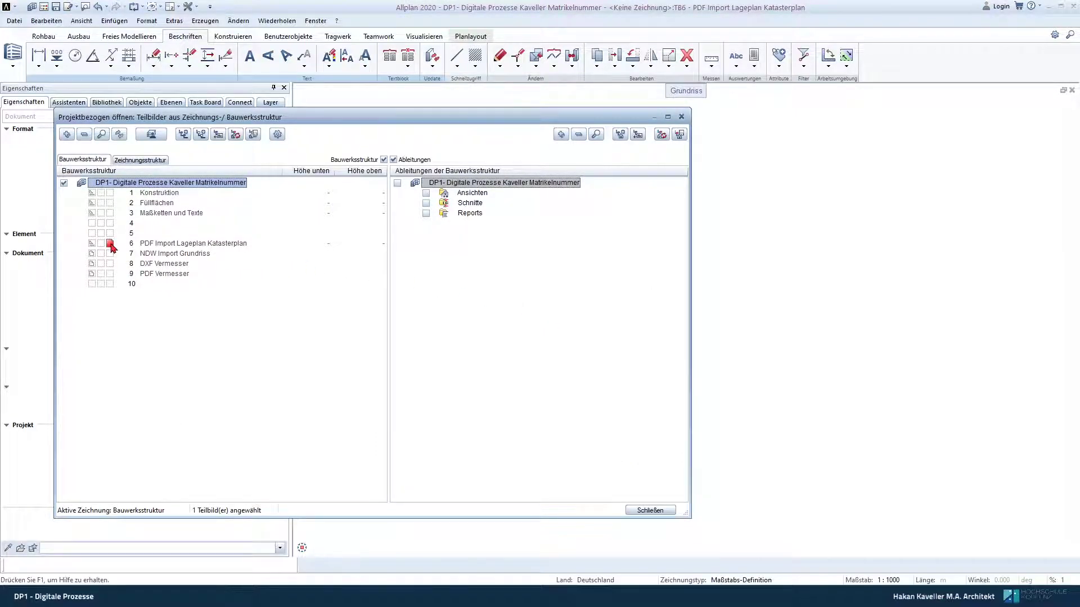
- Make drawing file 5 'PDF Import Lageplan gedreht' active and add 'original' to file 6's name
click(110, 244)
click(110, 234)
text(PDF Import Lageplan gedreht)
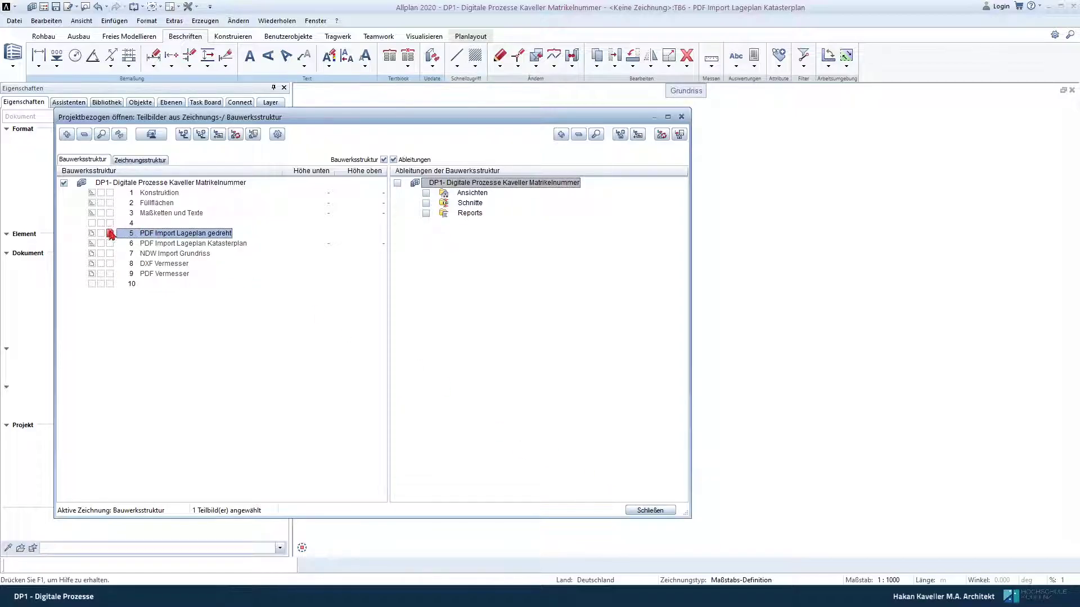
click(147, 243)
text(original)
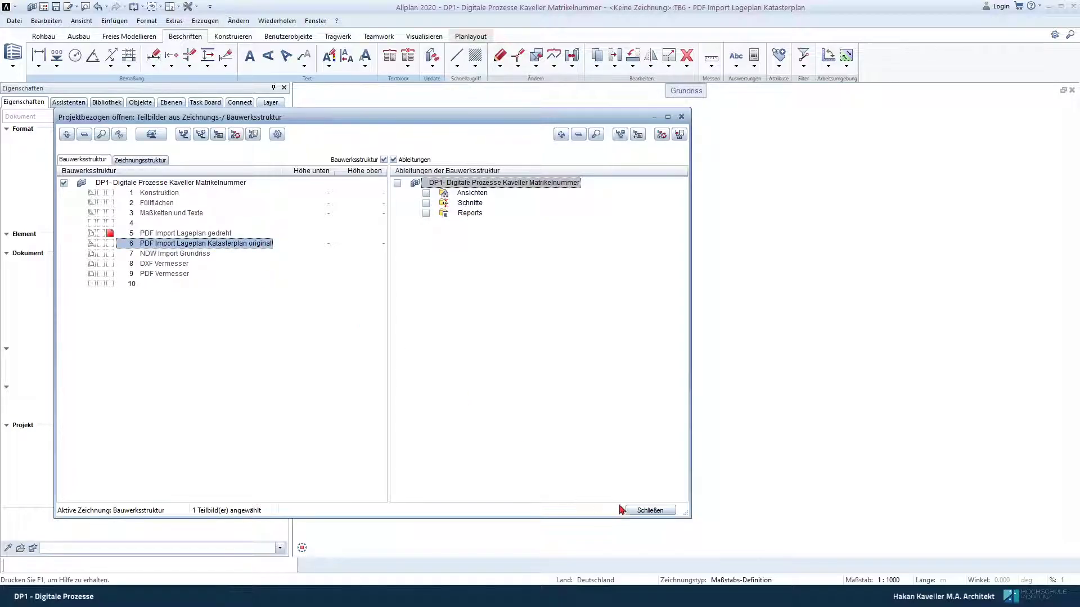
click(651, 510)
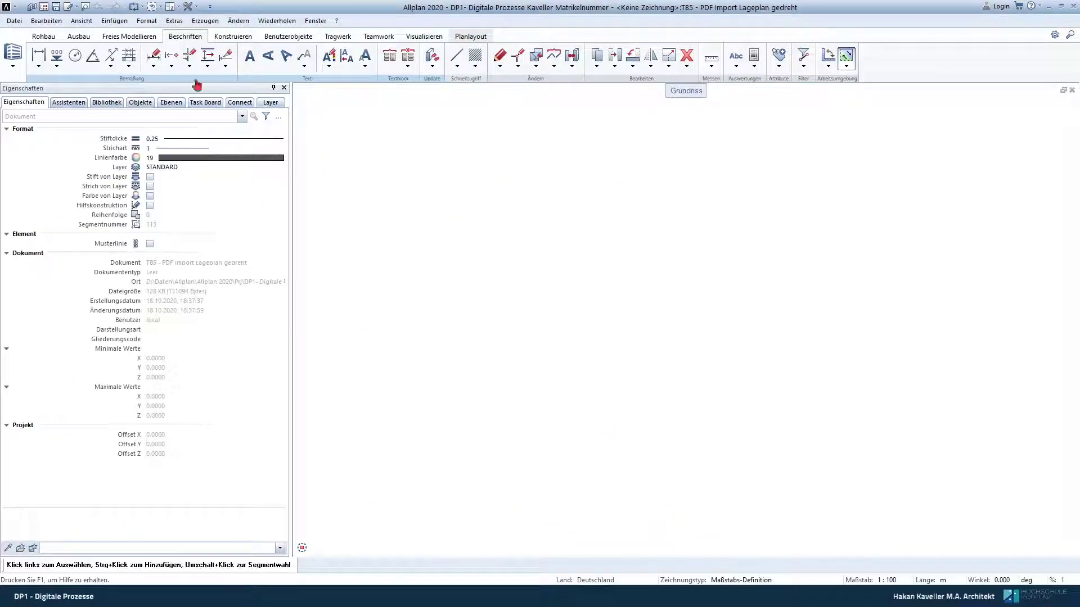
- Paste the copied cadastral plan into drawing file 5 at its original position
click(48, 21)
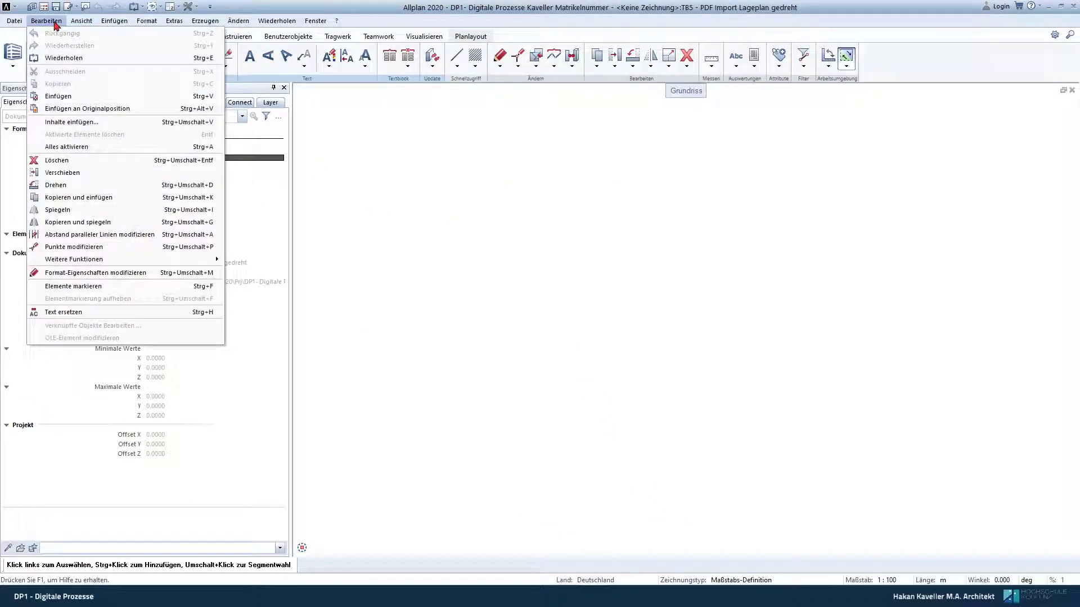
click(96, 111)
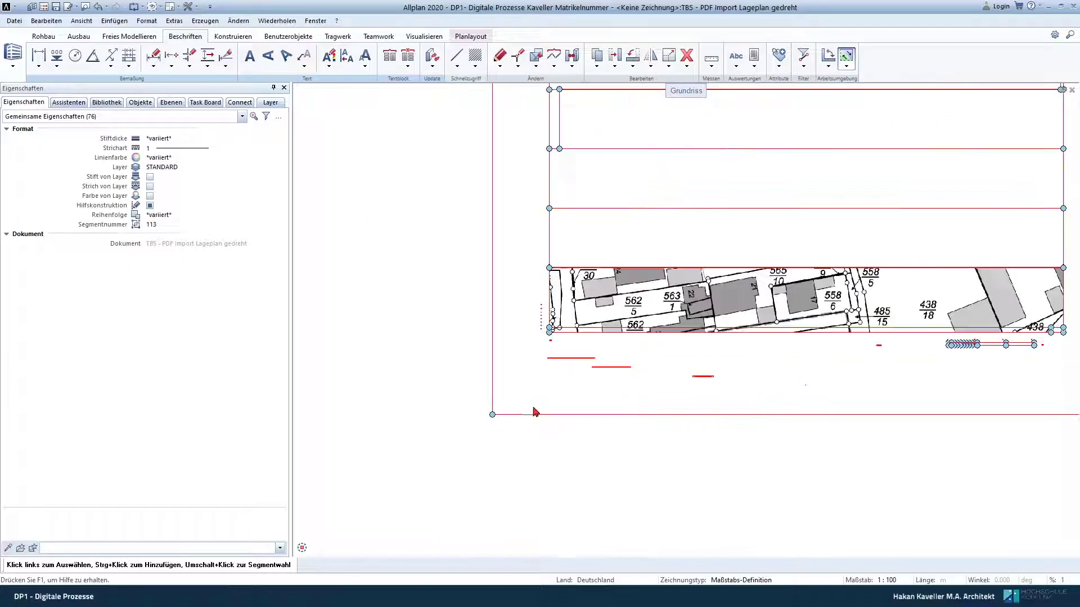
middle_drag(659, 374, 633, 445)
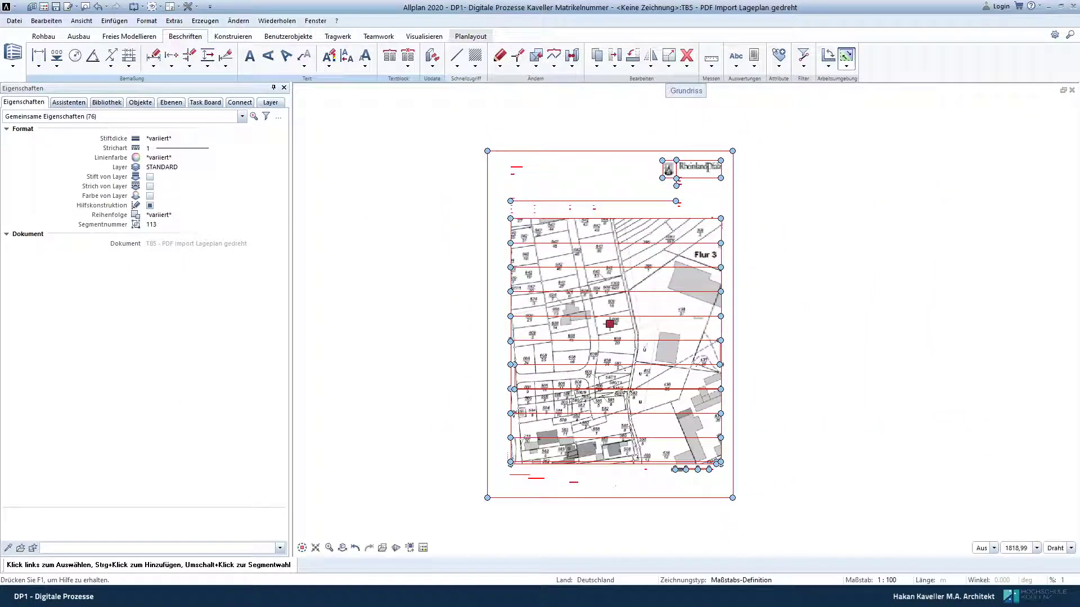
- Set the drawing scale to 1:1000
click(891, 580)
click(958, 533)
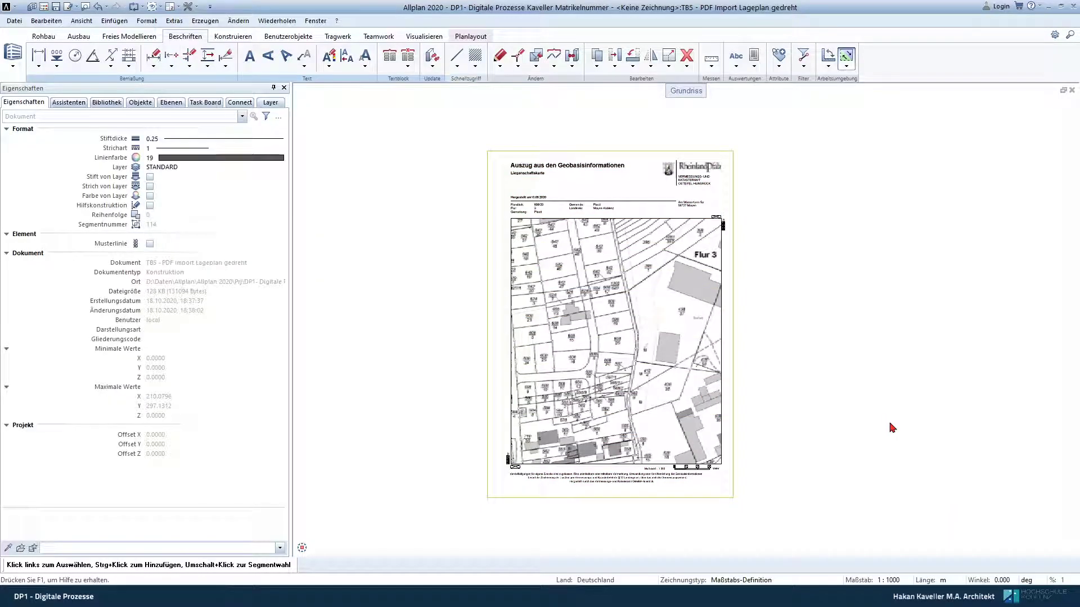
scroll(632, 357, up, 2)
scroll(633, 357, up, 2)
scroll(632, 359, up, 2)
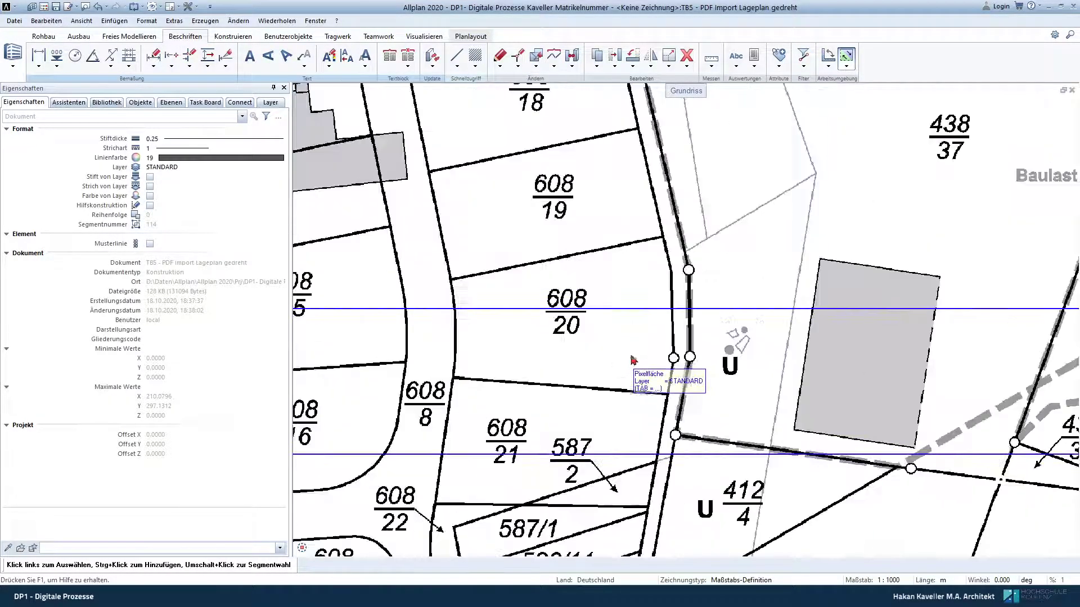
scroll(479, 295, down, 2)
scroll(478, 292, down, 2)
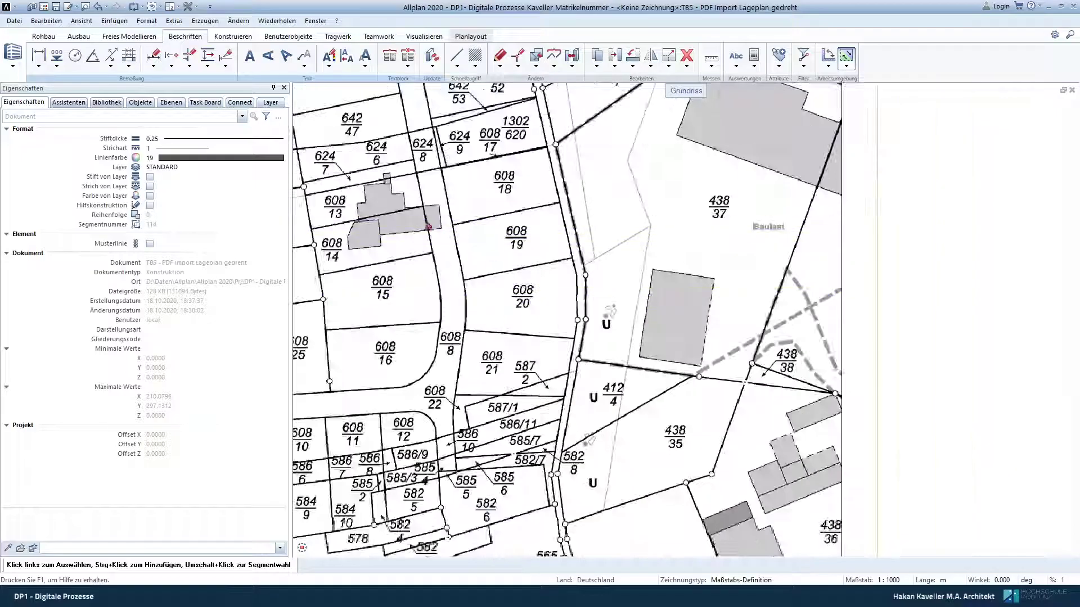
middle_drag(401, 217, 686, 390)
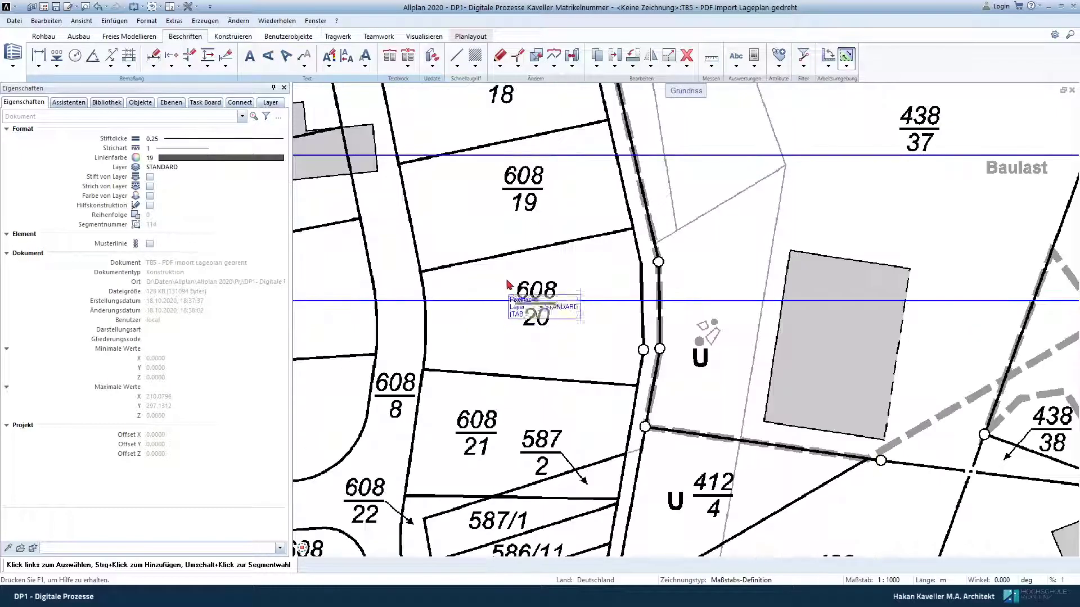
scroll(539, 306, up, 2)
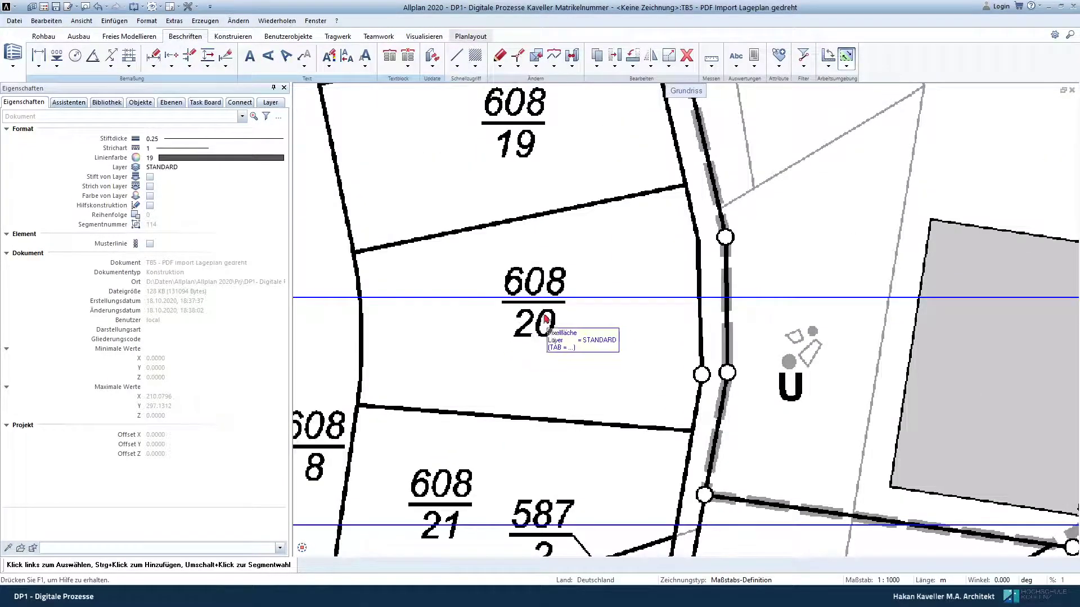
scroll(598, 313, down, 2)
scroll(491, 294, up, 2)
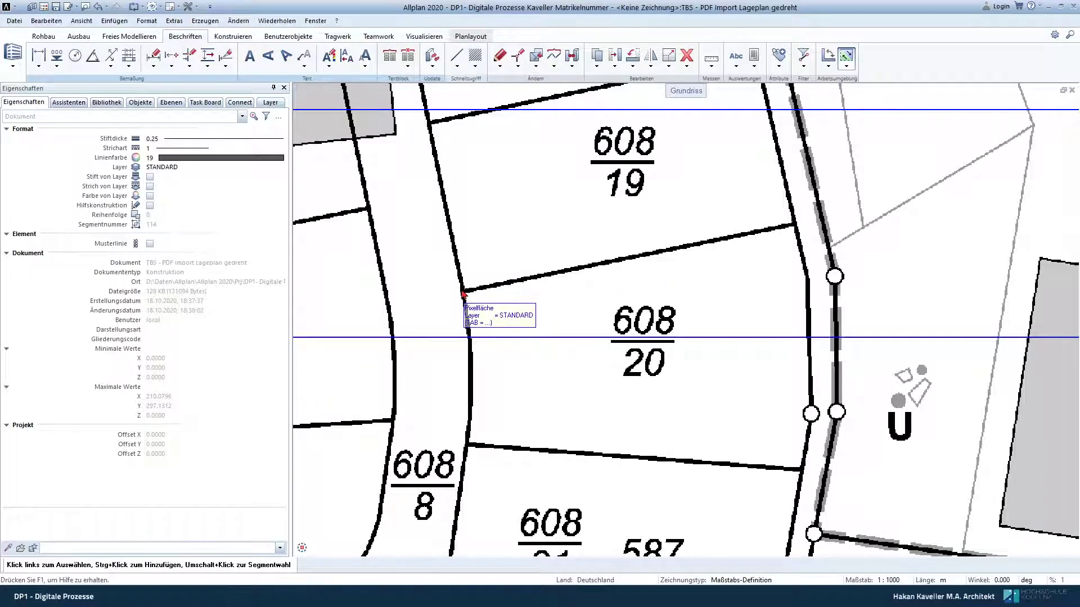
scroll(768, 302, down, 2)
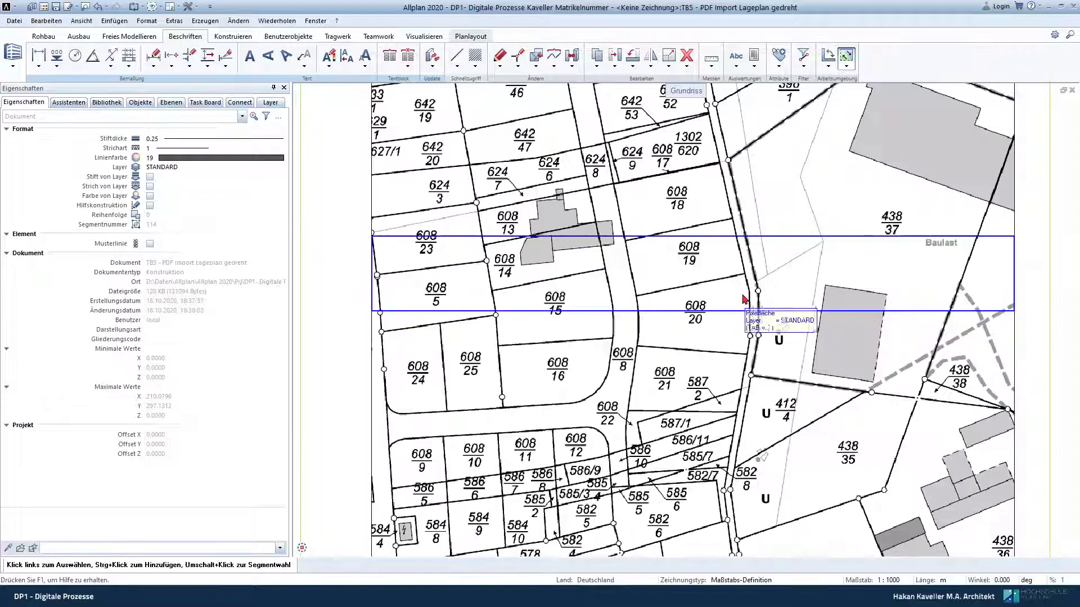
middle_drag(755, 306, 642, 324)
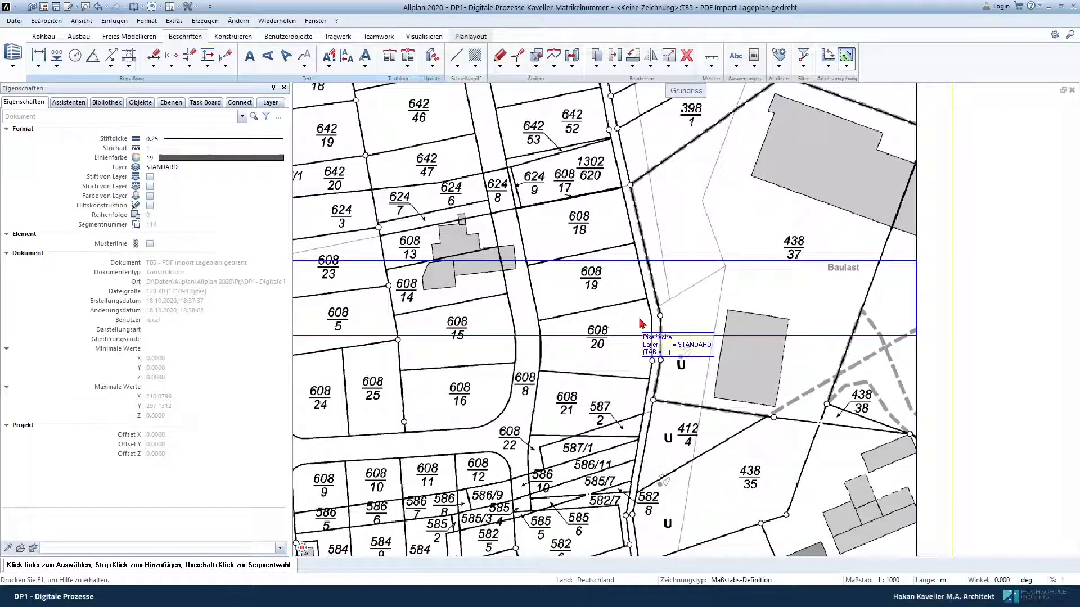
scroll(598, 306, down, 2)
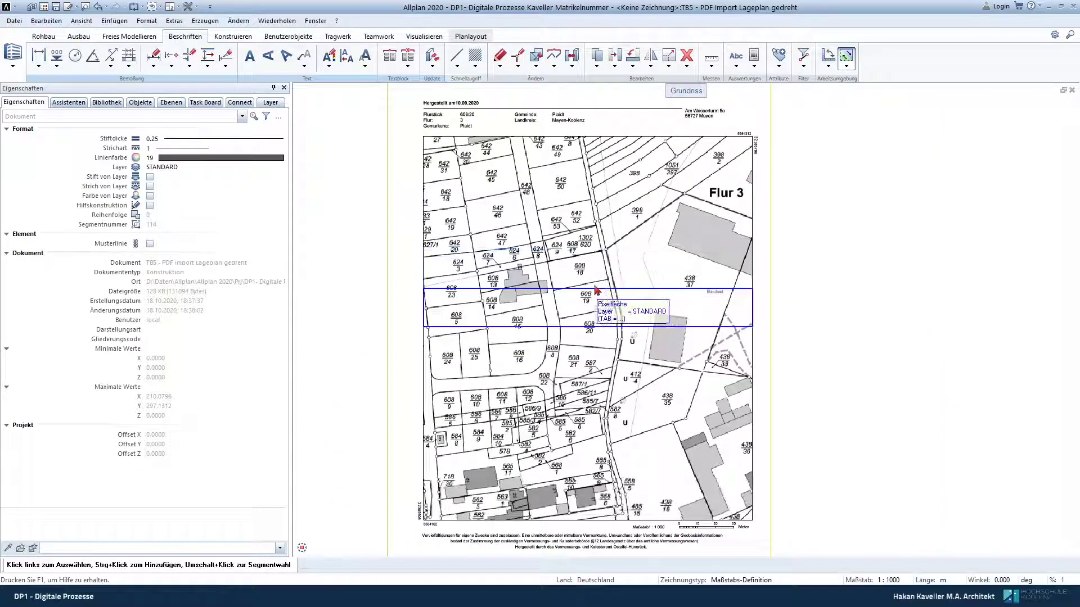
scroll(619, 325, down, 2)
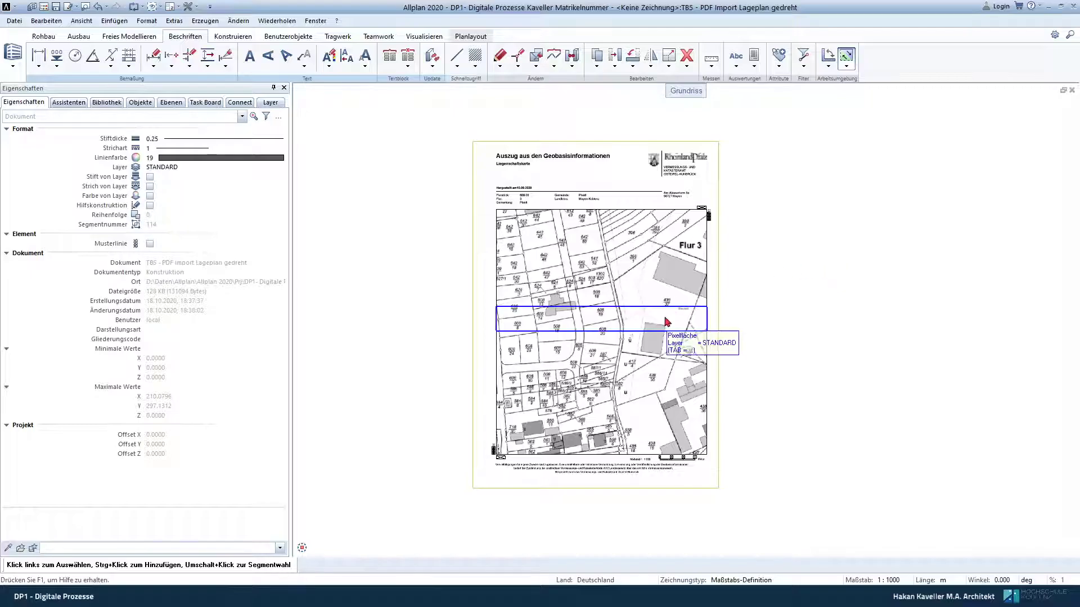
scroll(668, 322, up, 2)
scroll(672, 304, down, 2)
middle_drag(674, 261, 662, 329)
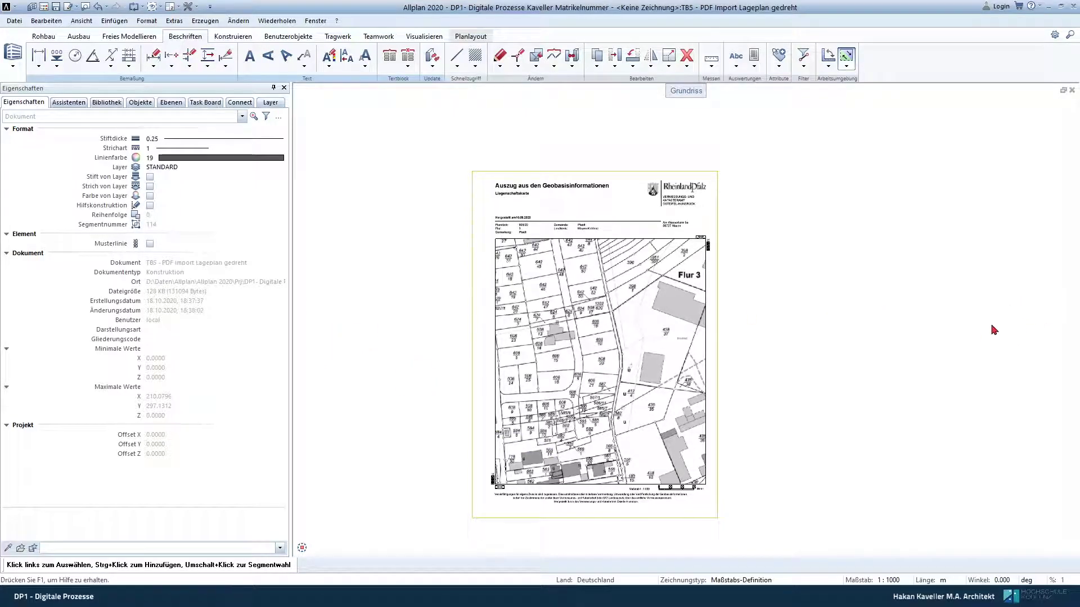
middle_drag(625, 366, 612, 332)
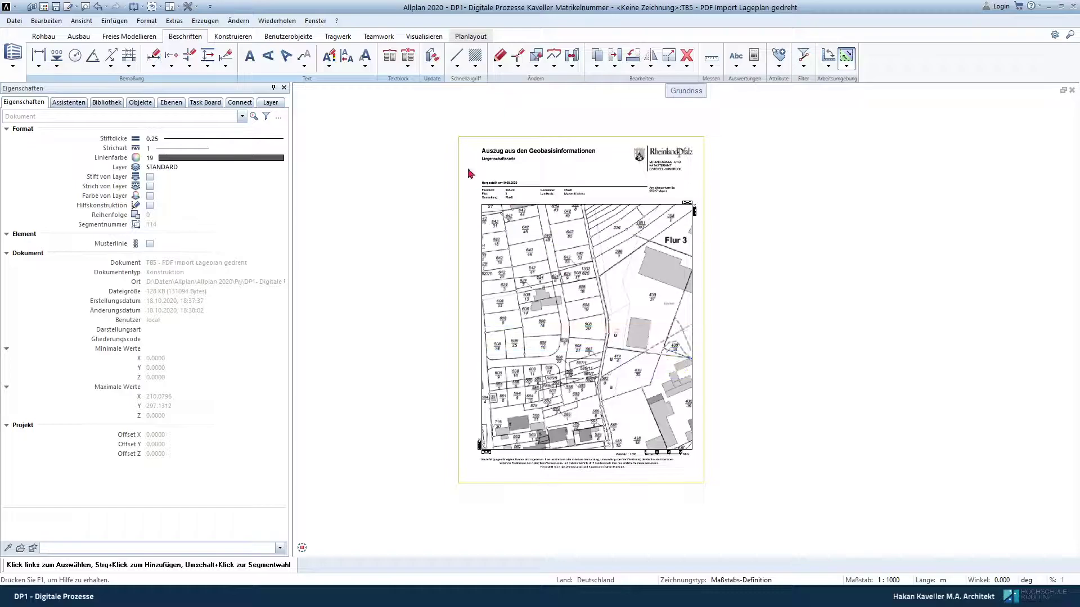
scroll(600, 328, up, 1)
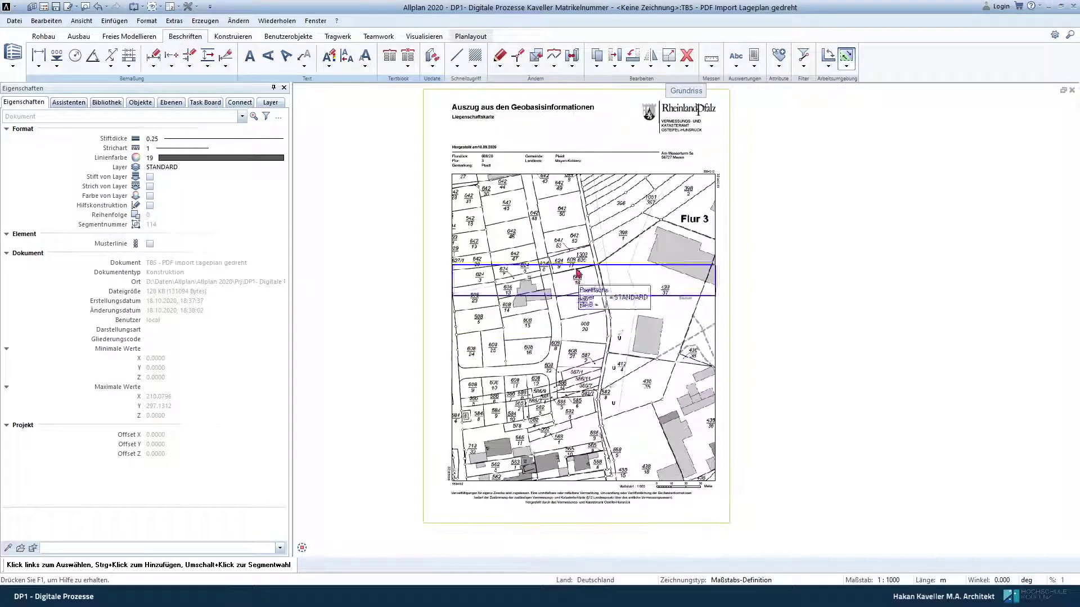
scroll(567, 227, up, 1)
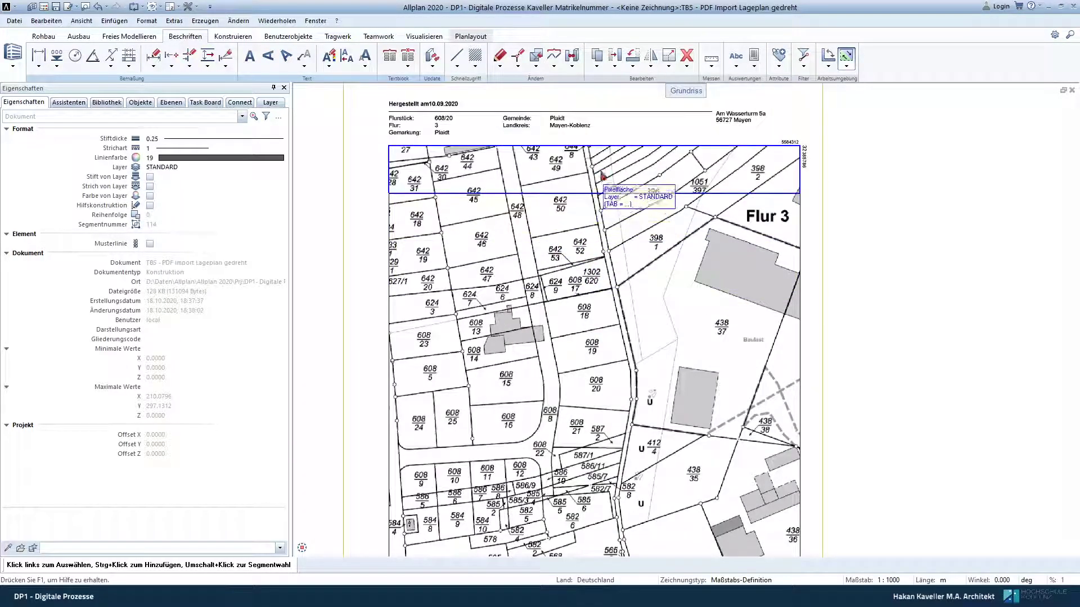
scroll(598, 248, down, 2)
scroll(609, 459, up, 2)
scroll(579, 337, down, 1)
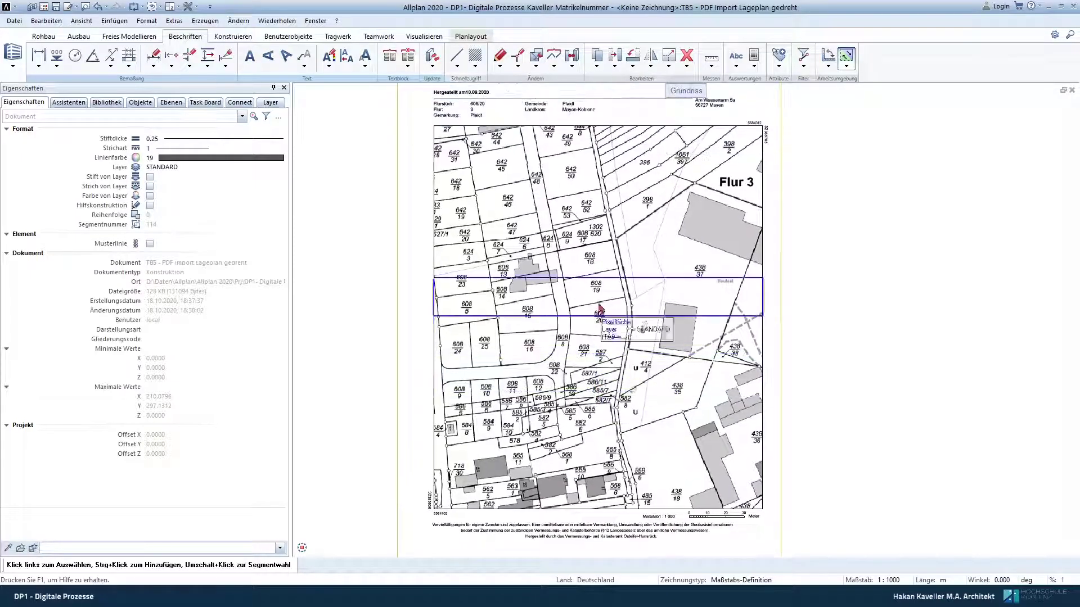
scroll(598, 309, up, 2)
scroll(598, 326, up, 2)
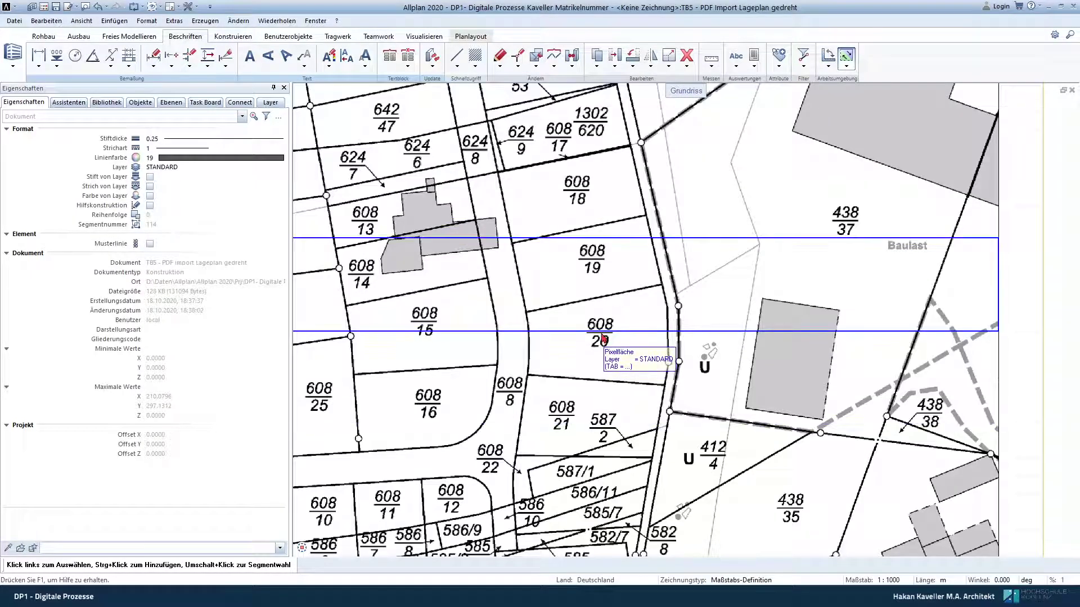
scroll(600, 336, up, 2)
scroll(557, 332, up, 1)
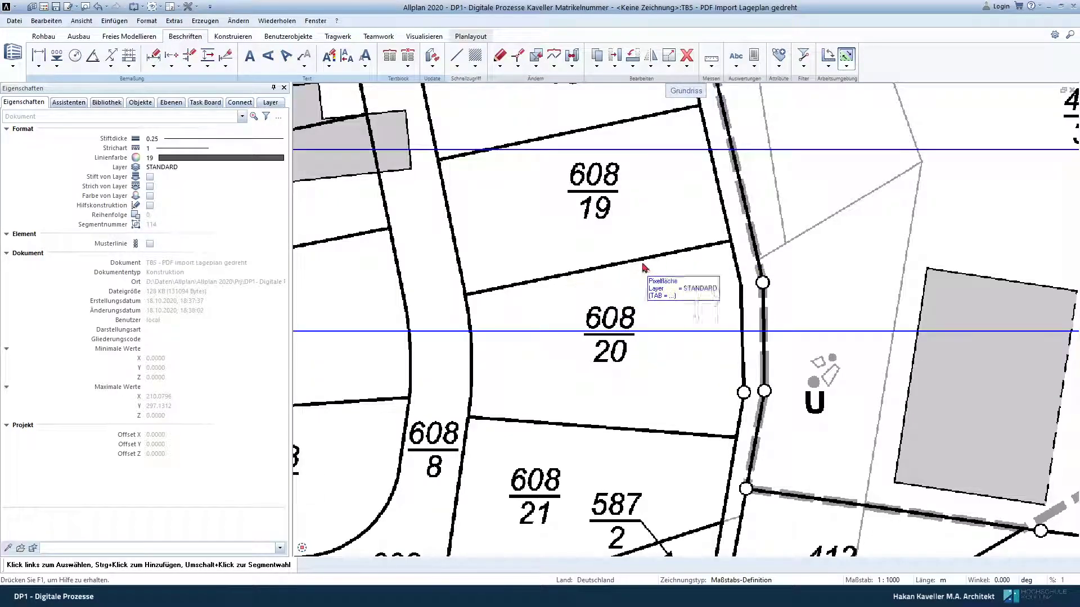
scroll(676, 277, down, 2)
scroll(676, 276, down, 5)
scroll(676, 276, down, 3)
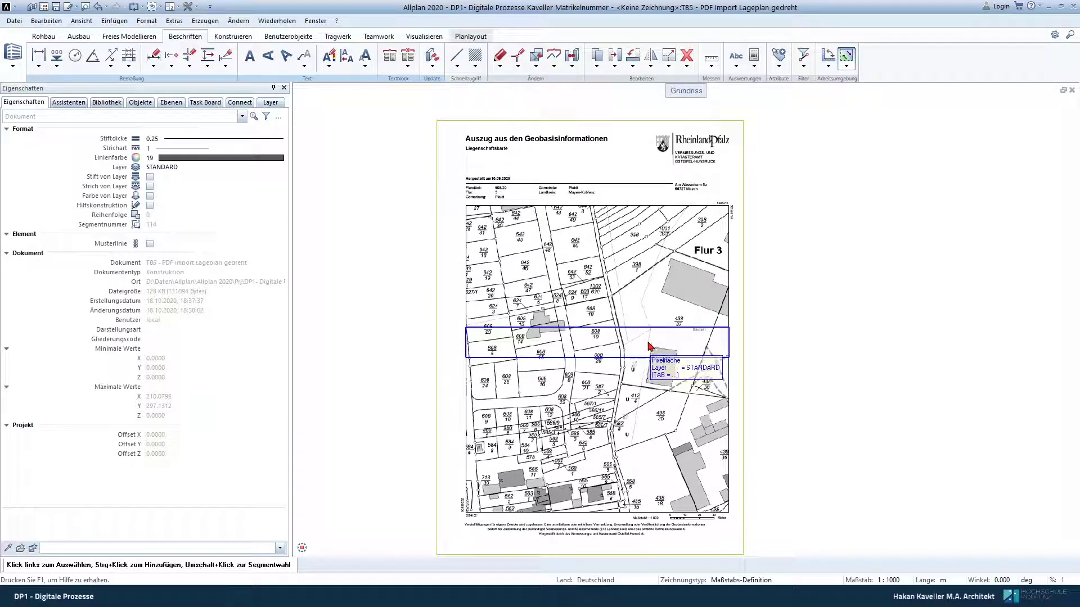
middle_drag(648, 345, 669, 315)
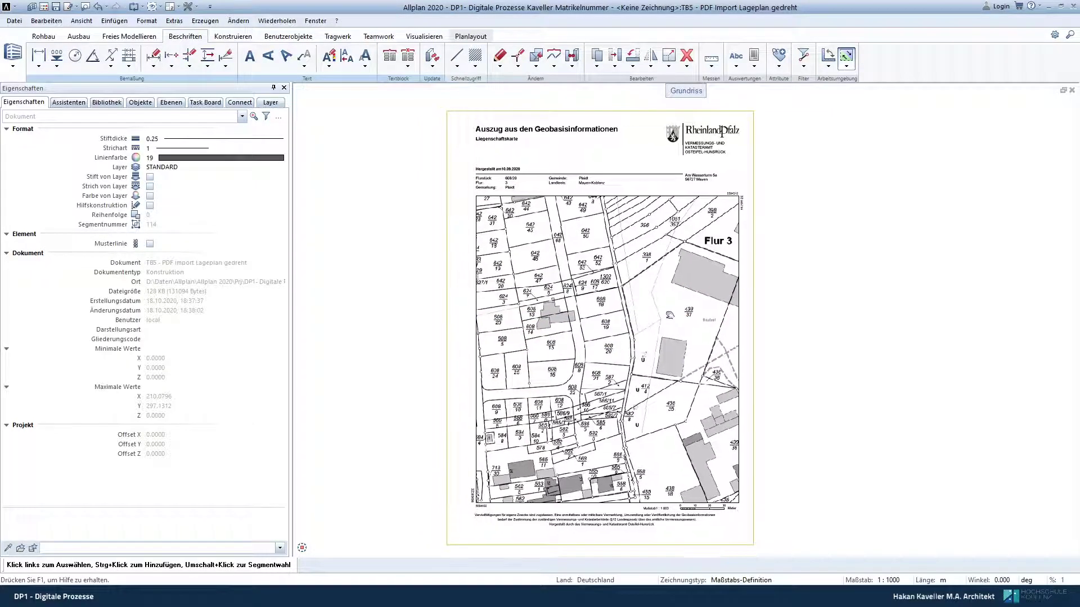
scroll(647, 315, down, 2)
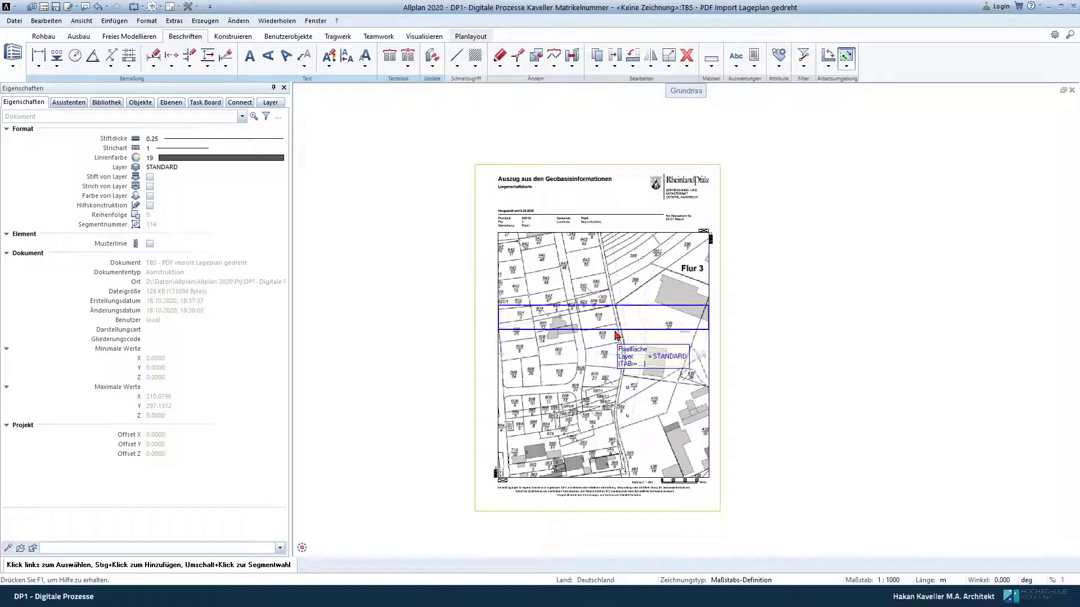
scroll(617, 334, up, 1)
scroll(607, 334, up, 1)
scroll(595, 334, up, 1)
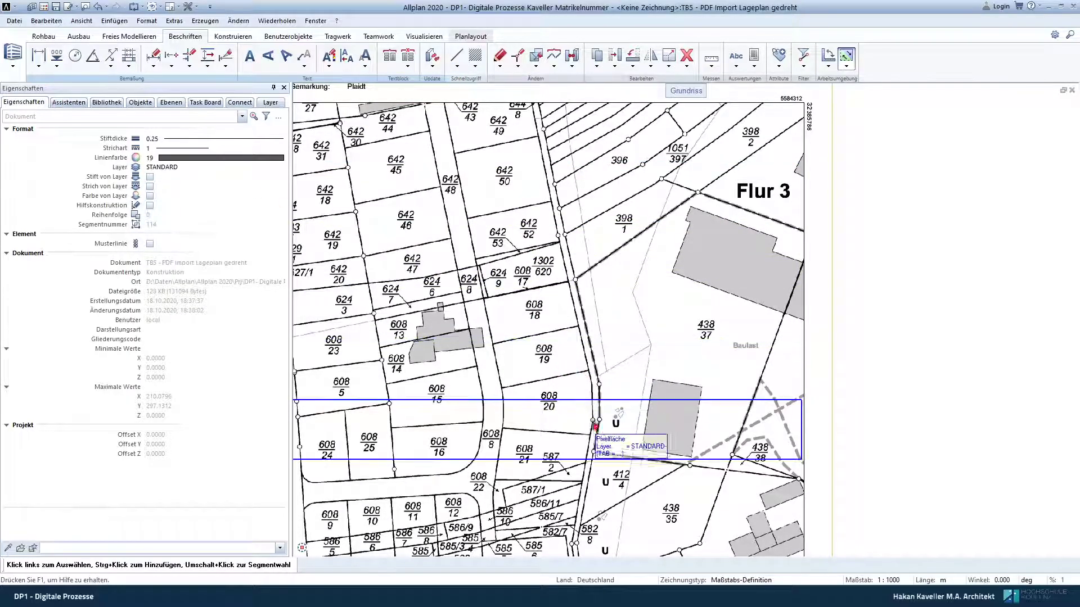
scroll(588, 393, up, 2)
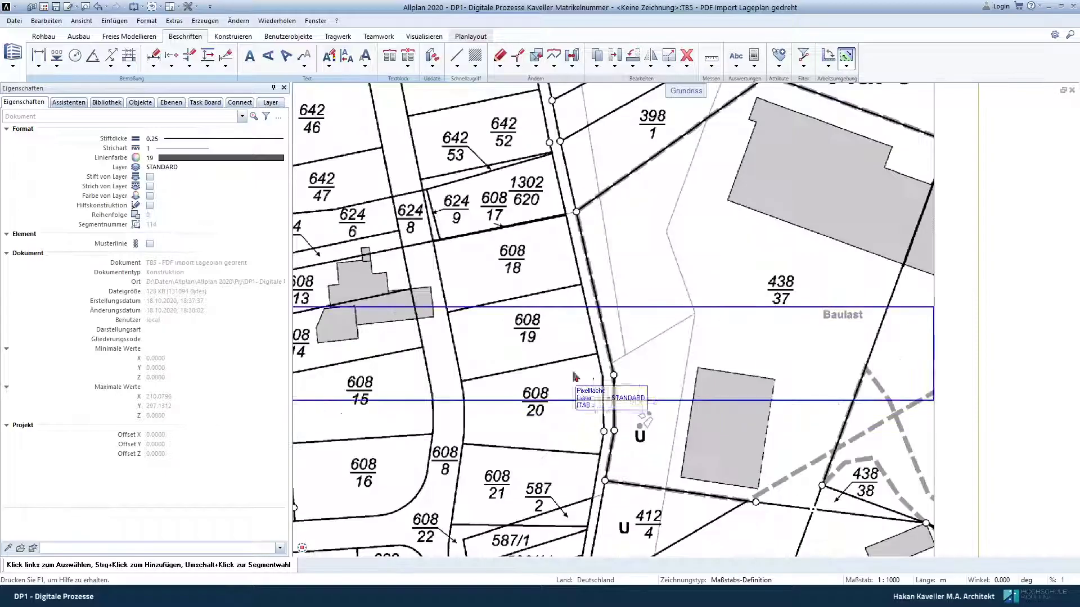
- Set up the line tool with pen 0.50, line type 1 and purple colour 15
click(457, 57)
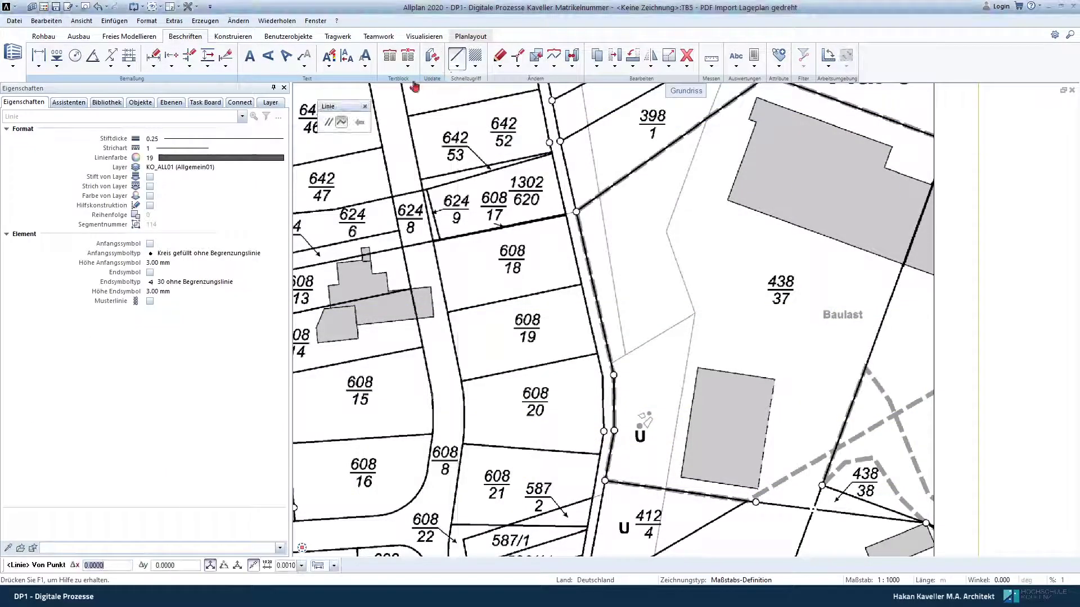
click(214, 139)
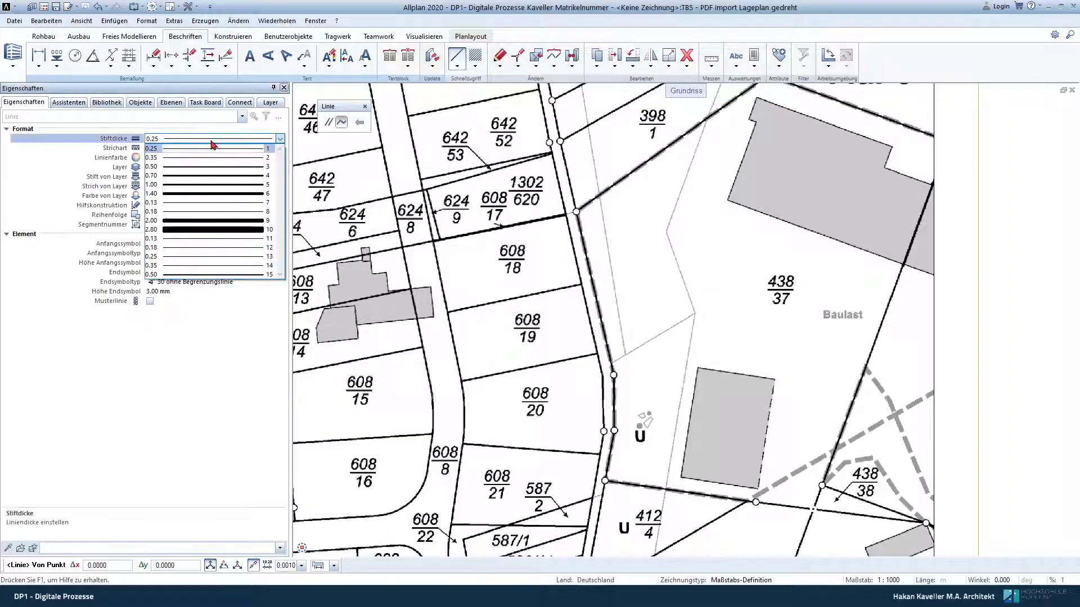
click(181, 167)
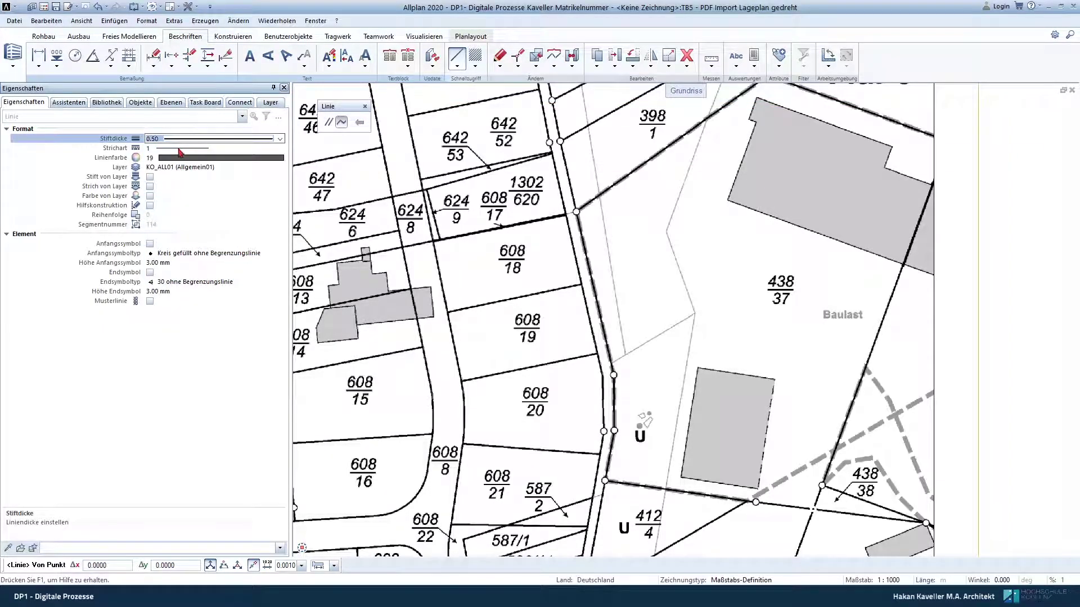
click(181, 149)
click(176, 160)
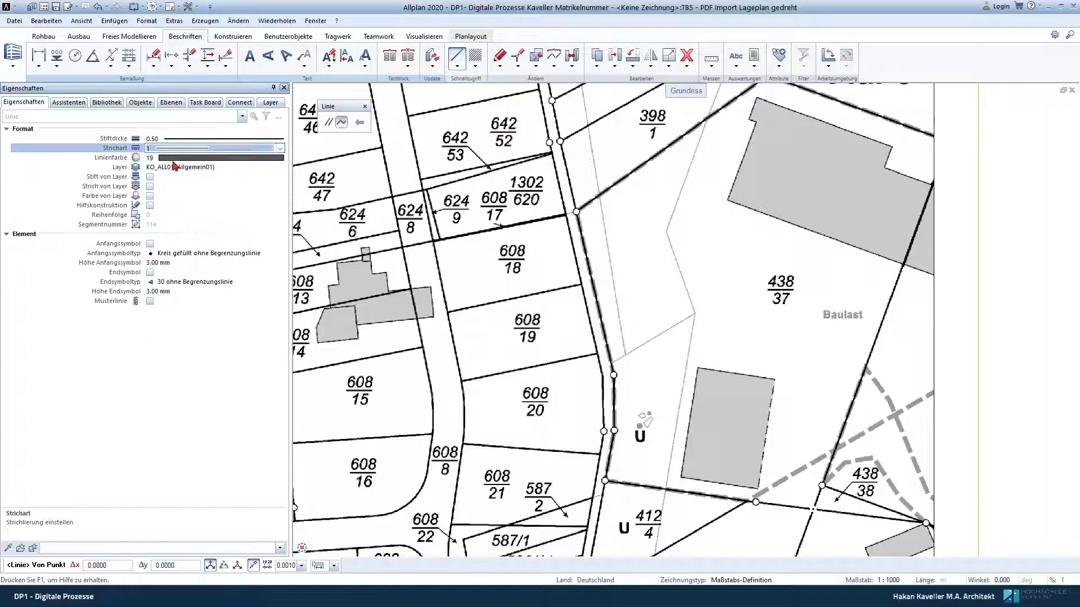
drag(282, 209, 281, 189)
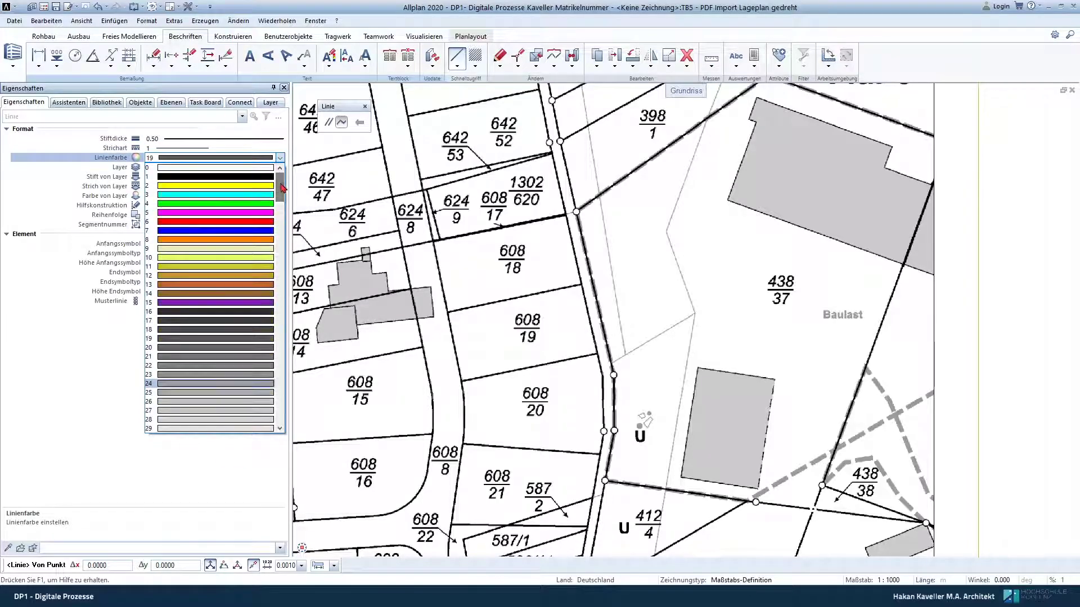
click(222, 304)
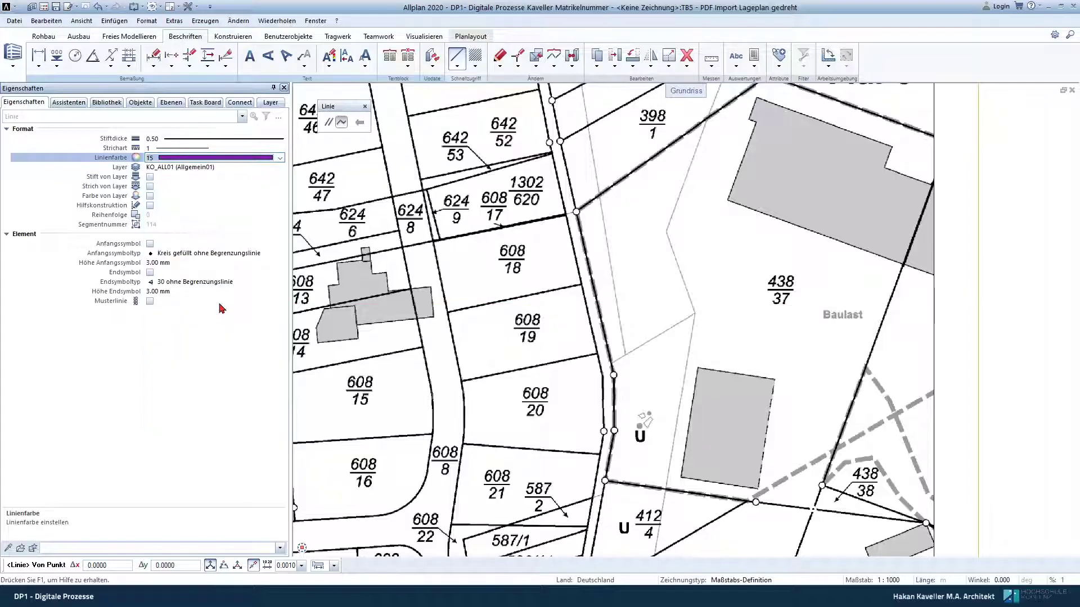
click(172, 169)
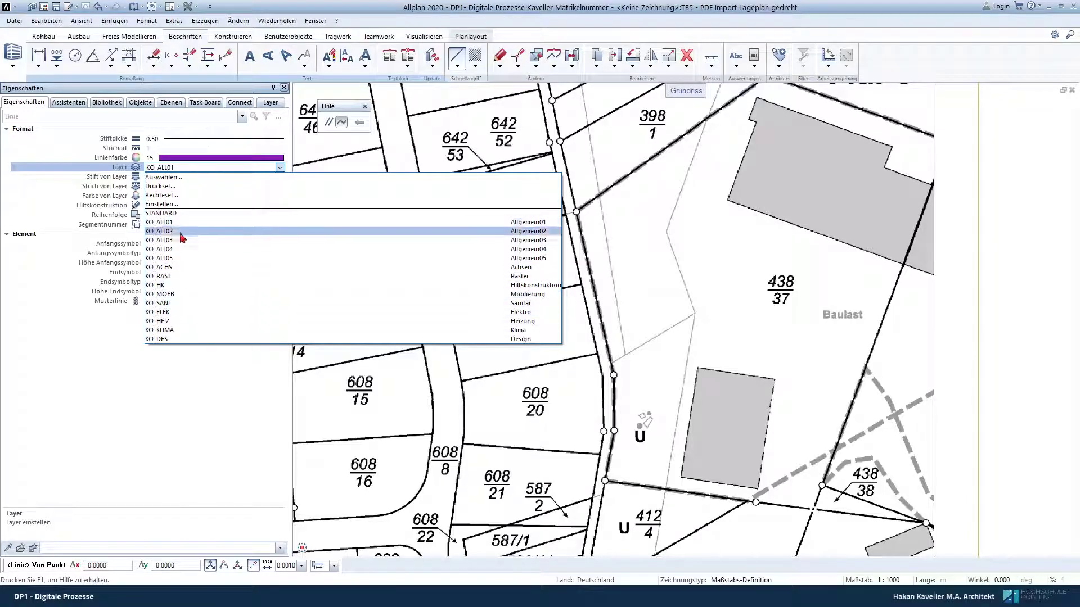
- Choose layer LS_GRUND for new lines in the layer settings
click(162, 205)
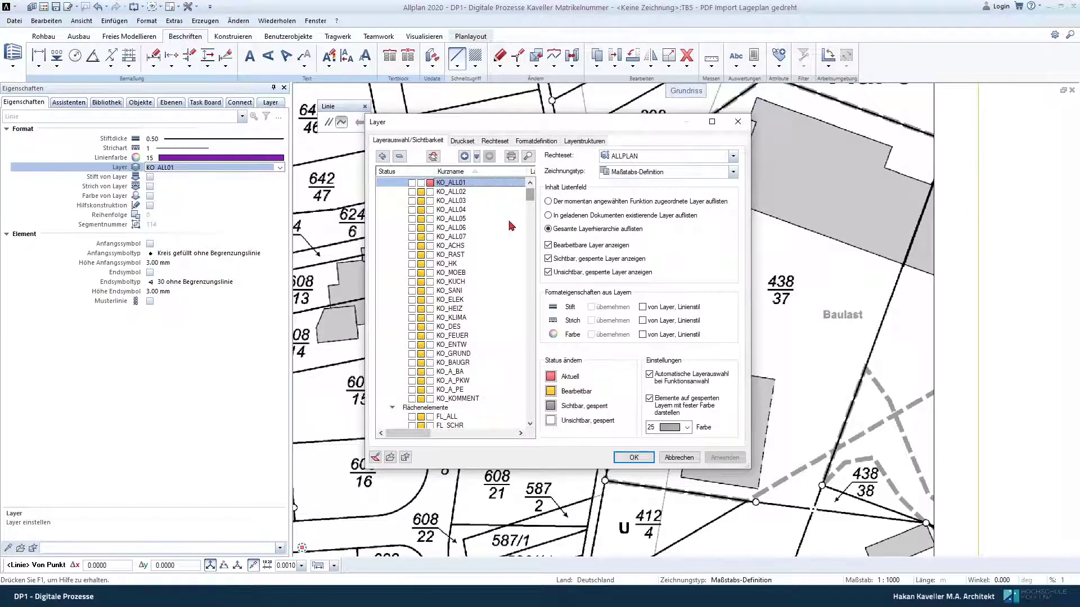
scroll(490, 260, down, 2)
scroll(491, 260, down, 1)
scroll(492, 260, down, 2)
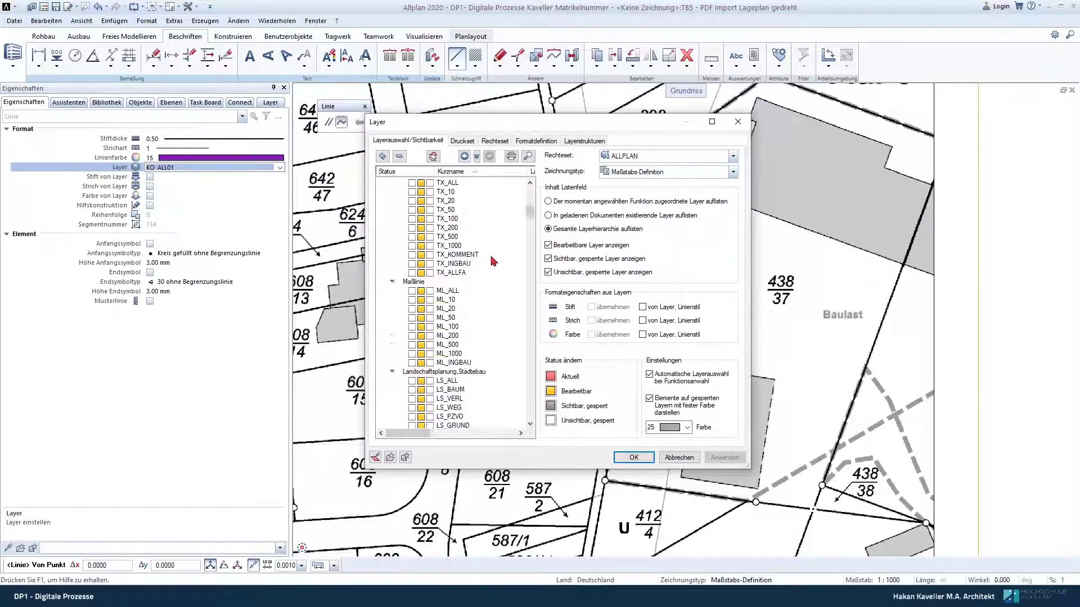
scroll(494, 261, down, 1)
scroll(494, 260, down, 4)
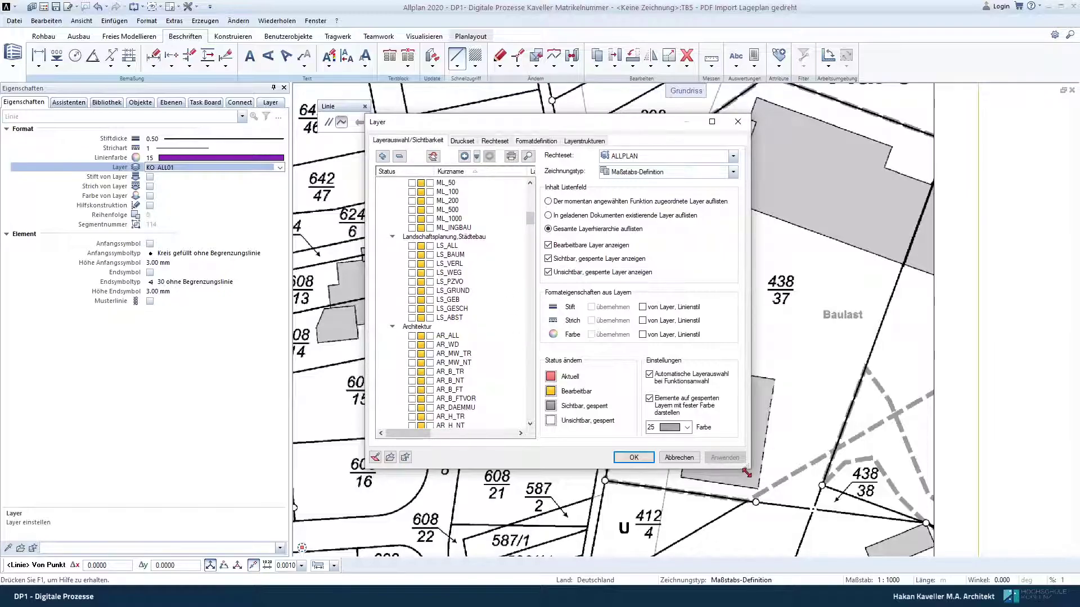
drag(751, 471, 923, 478)
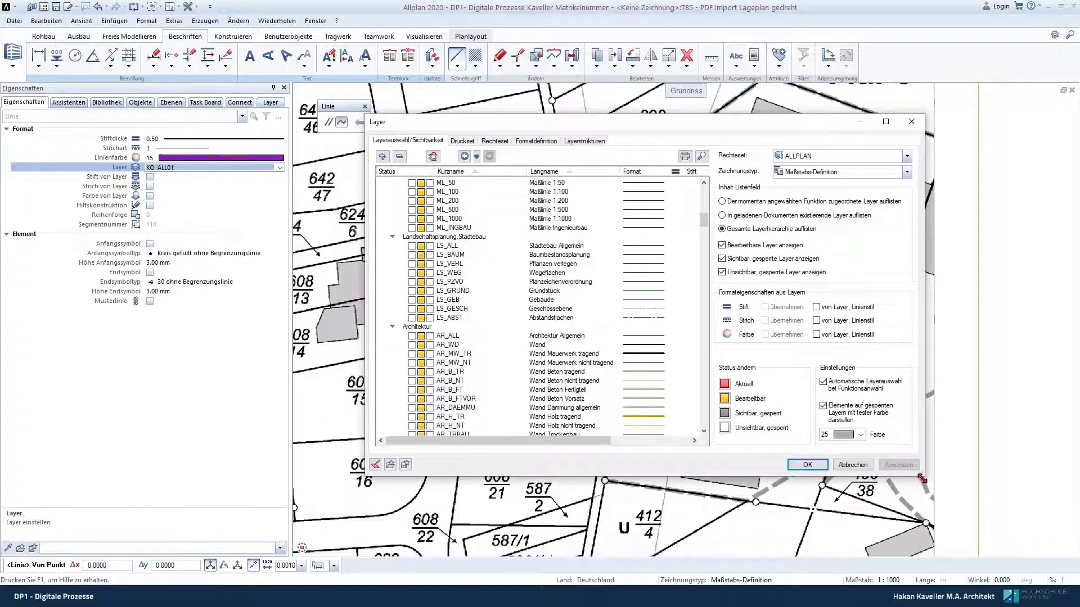
click(460, 292)
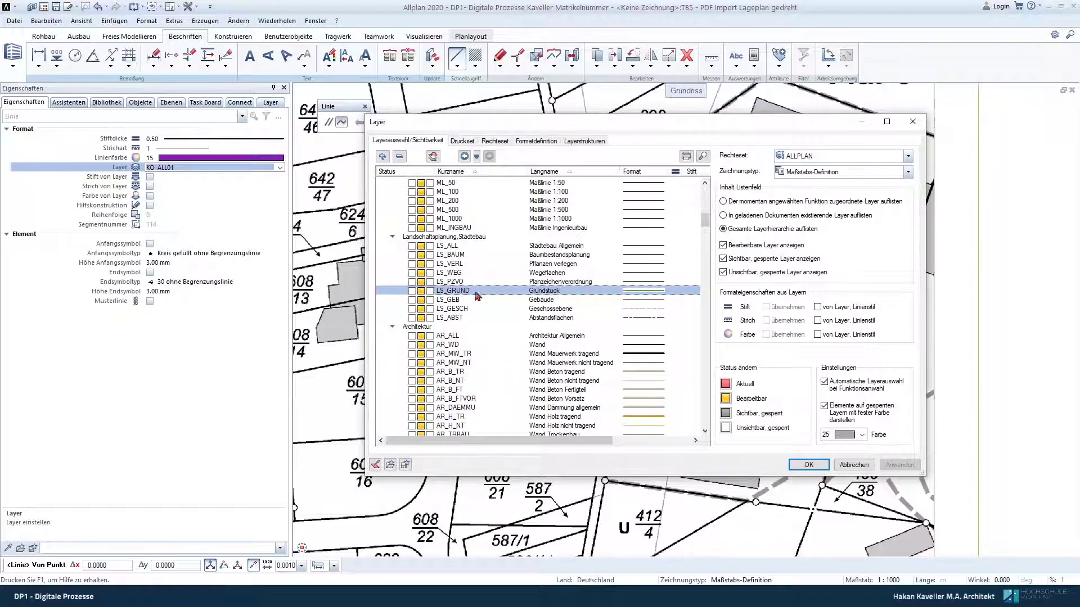
click(805, 463)
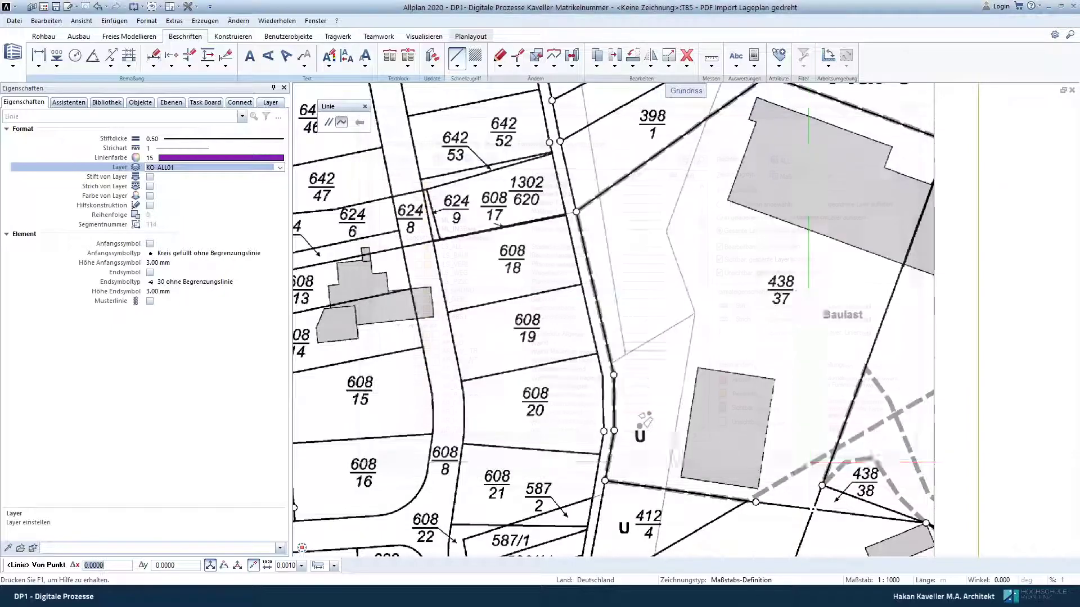
- Reopen the full layer settings and scroll the list toward the LS group
click(234, 168)
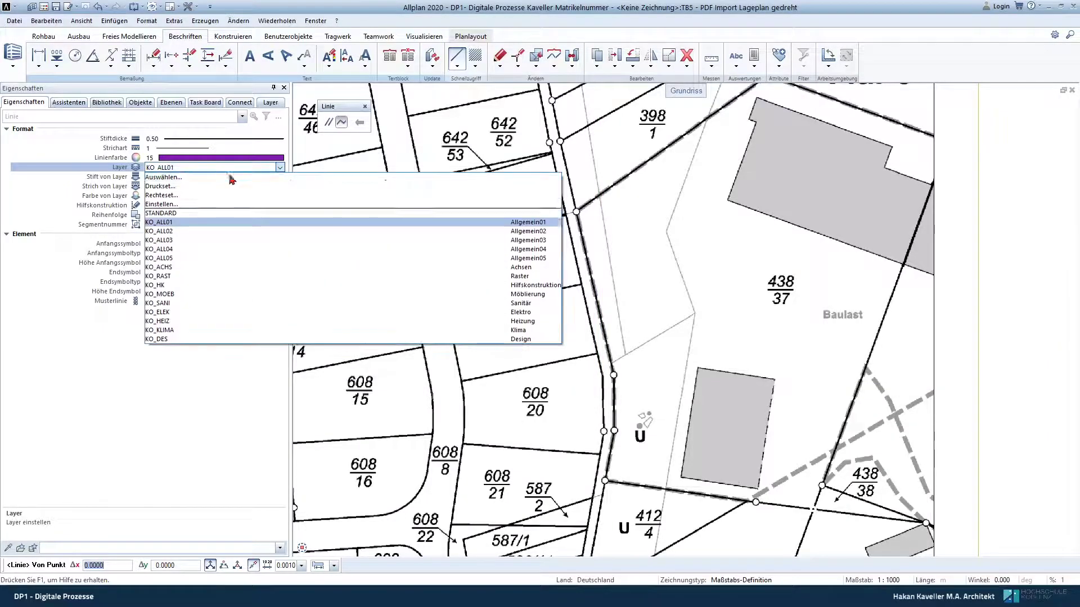
click(185, 204)
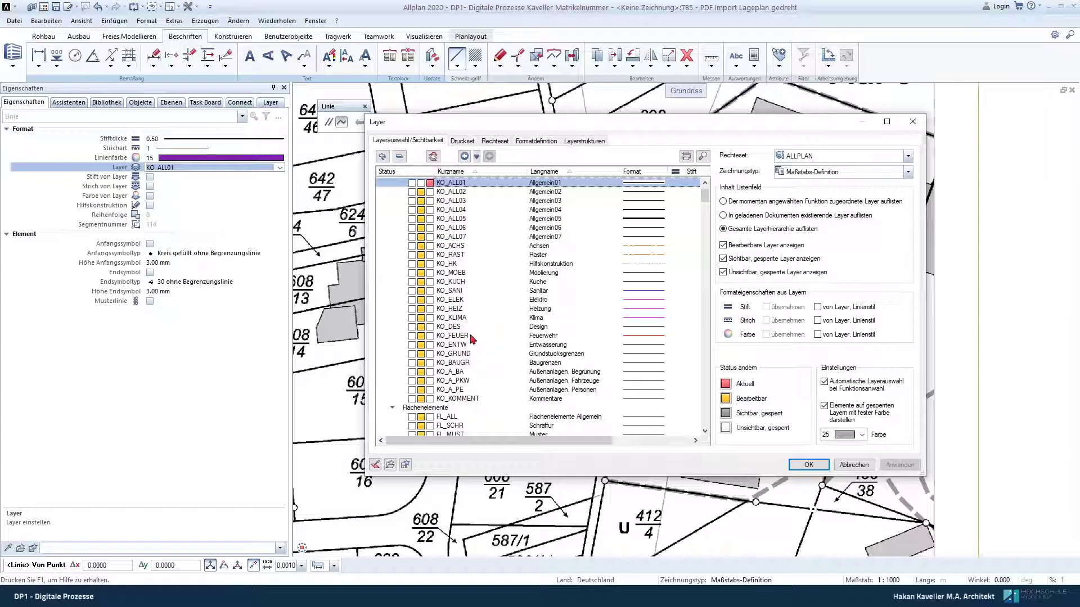
scroll(499, 351, down, 4)
scroll(498, 352, down, 8)
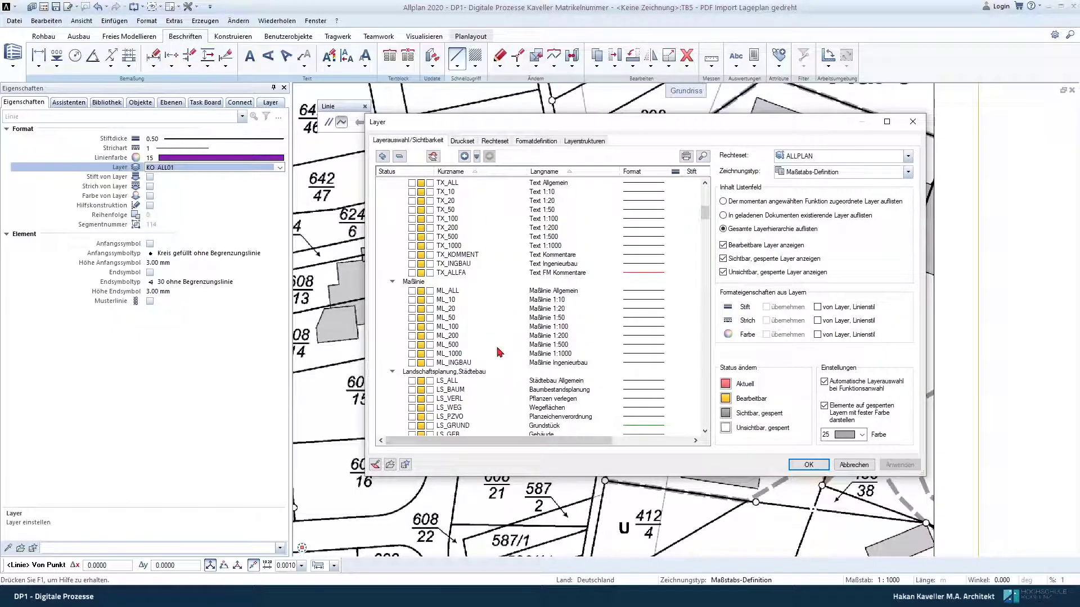
scroll(499, 352, down, 2)
- Make LS_GRUND current and trace the first boundary corners of parcel 608/20
double_click(453, 372)
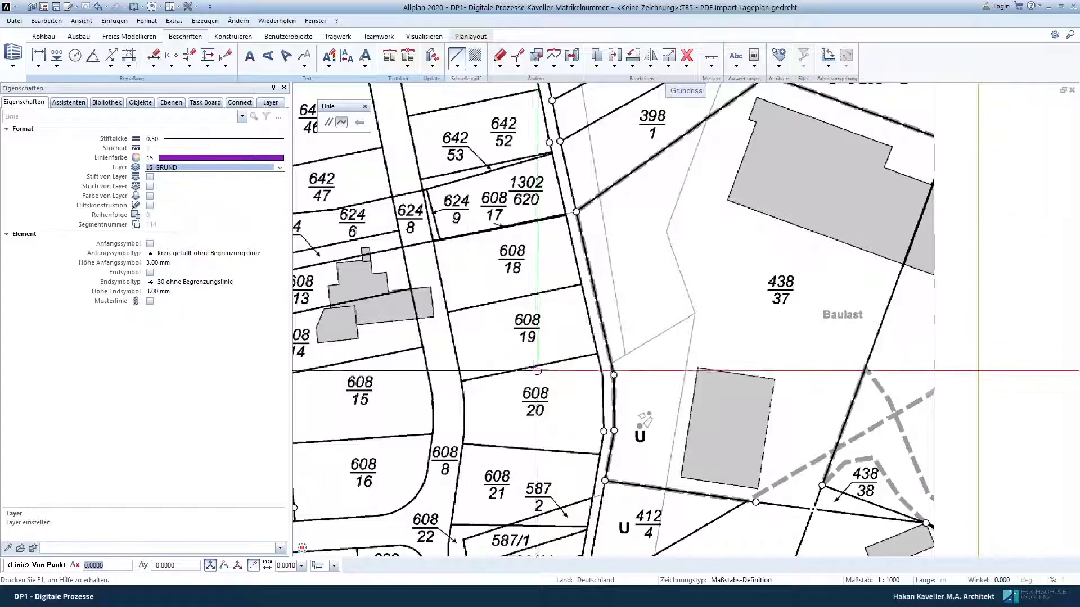
middle_drag(465, 374, 494, 295)
scroll(494, 296, up, 3)
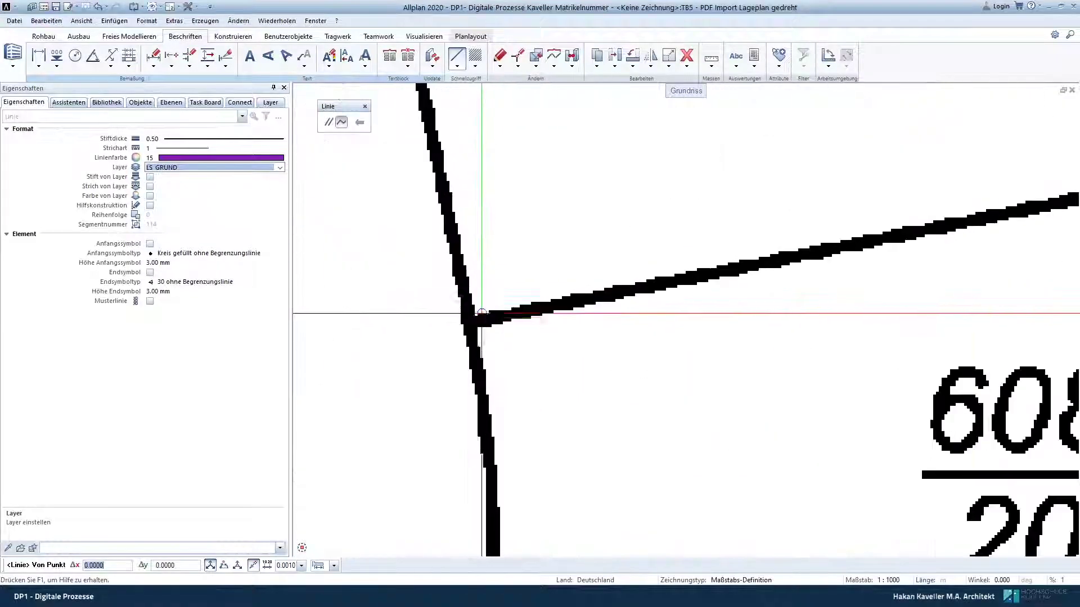
scroll(467, 320, up, 2)
click(466, 324)
scroll(672, 278, down, 3)
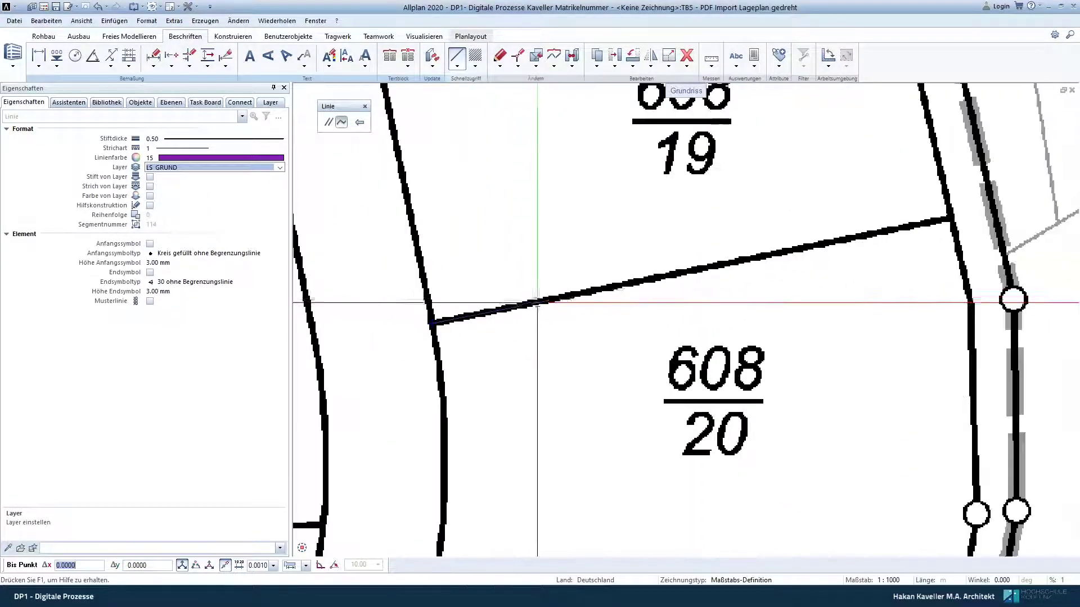
scroll(720, 264, down, 1)
scroll(768, 254, up, 2)
scroll(767, 255, up, 2)
click(768, 255)
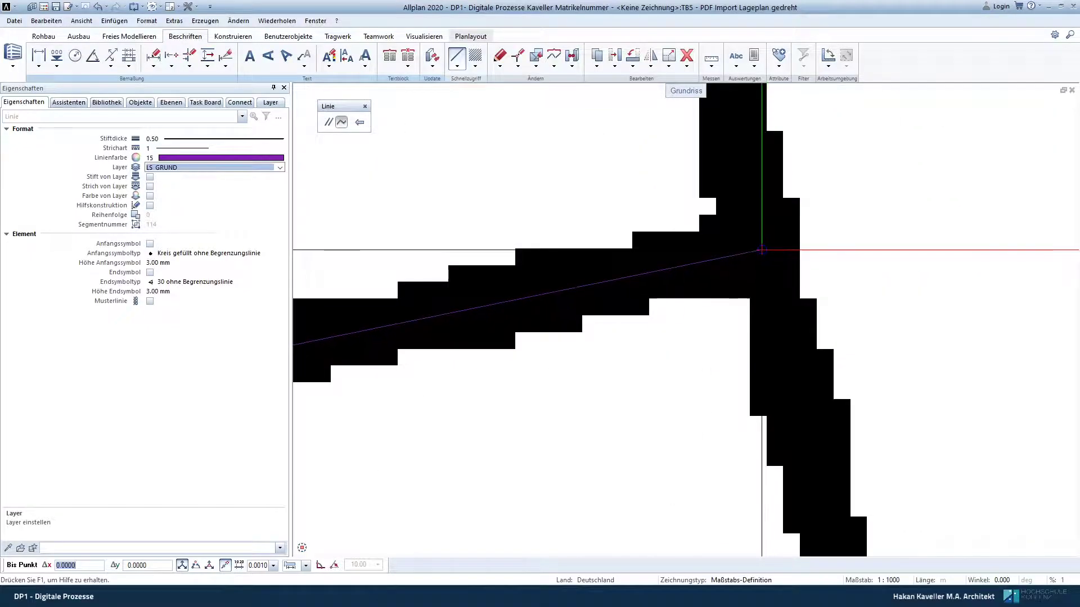
scroll(787, 315, down, 3)
scroll(732, 298, up, 2)
scroll(732, 298, up, 2)
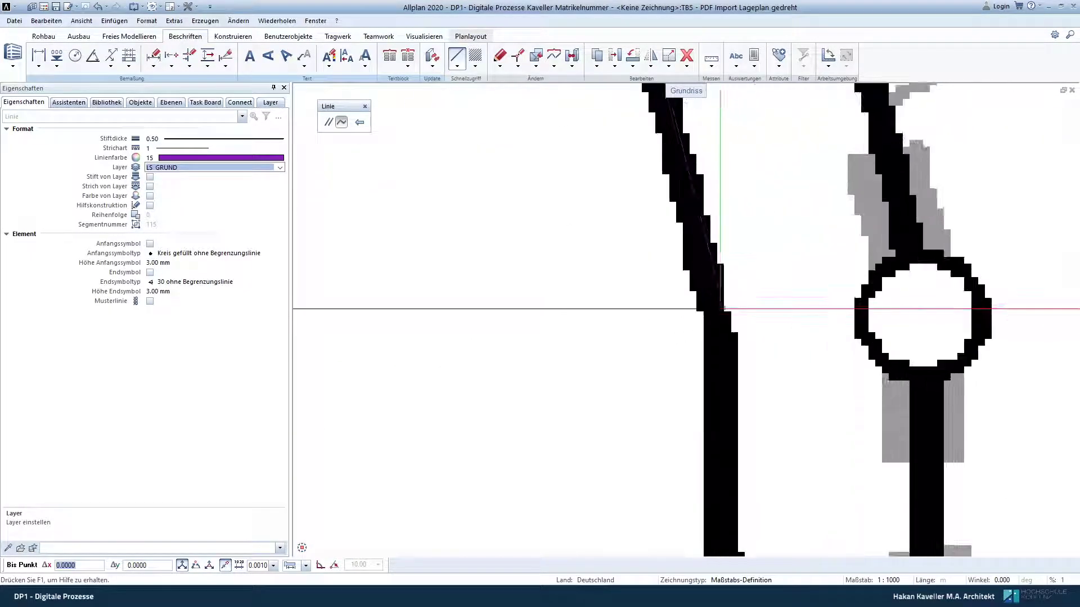
scroll(714, 312, down, 1)
scroll(712, 313, down, 1)
click(669, 166)
- Trace the remaining 608/20 corners, including the circle-marked point, and finish the lines
scroll(670, 166, up, 1)
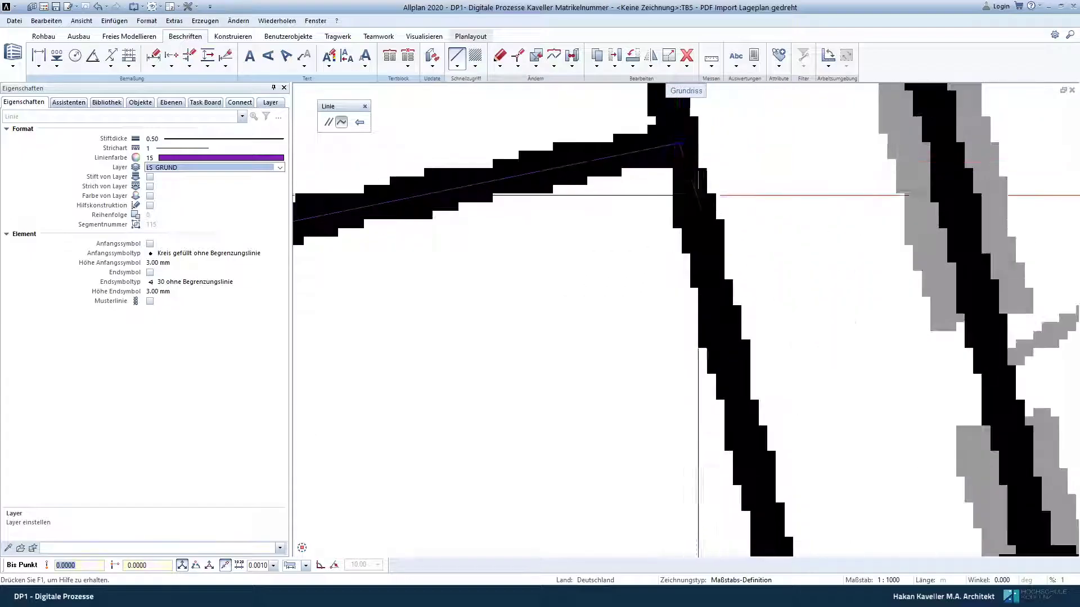
scroll(686, 253, down, 2)
scroll(700, 372, up, 2)
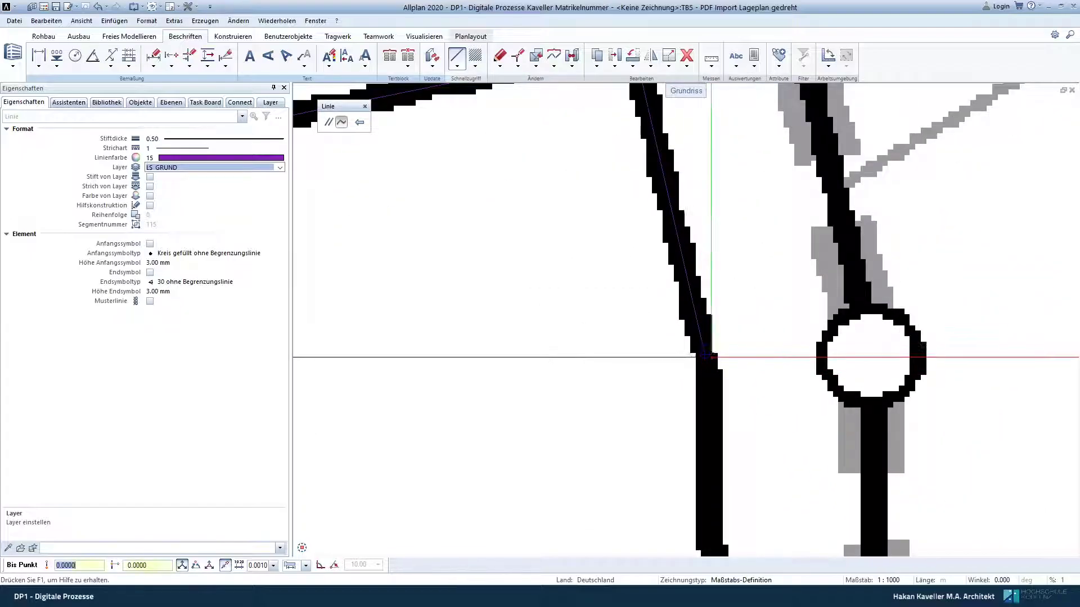
scroll(703, 354, down, 2)
scroll(678, 444, up, 2)
scroll(678, 446, up, 1)
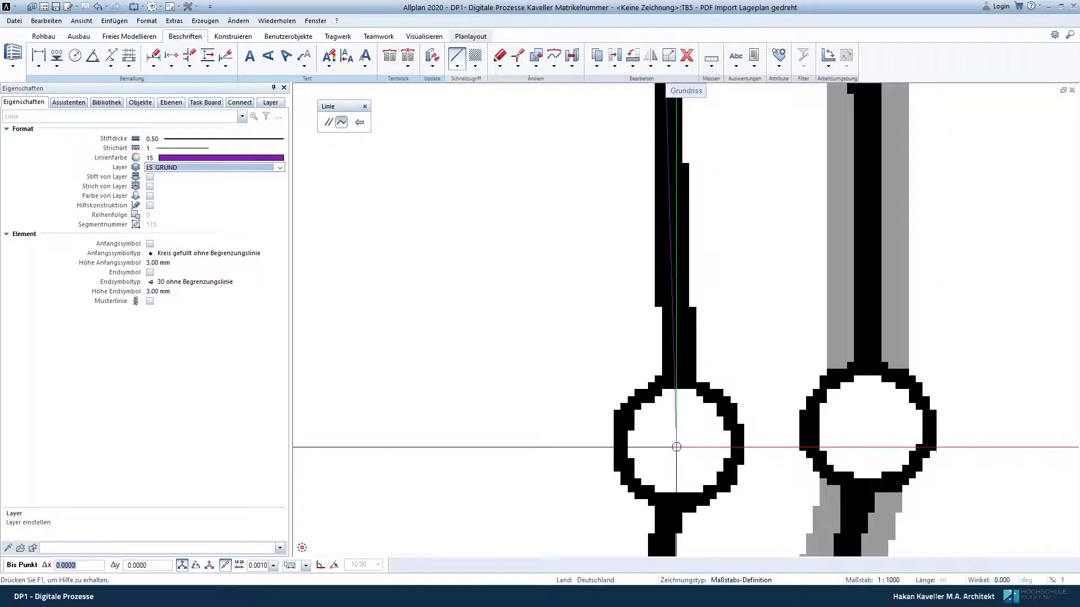
click(676, 448)
scroll(677, 446, down, 2)
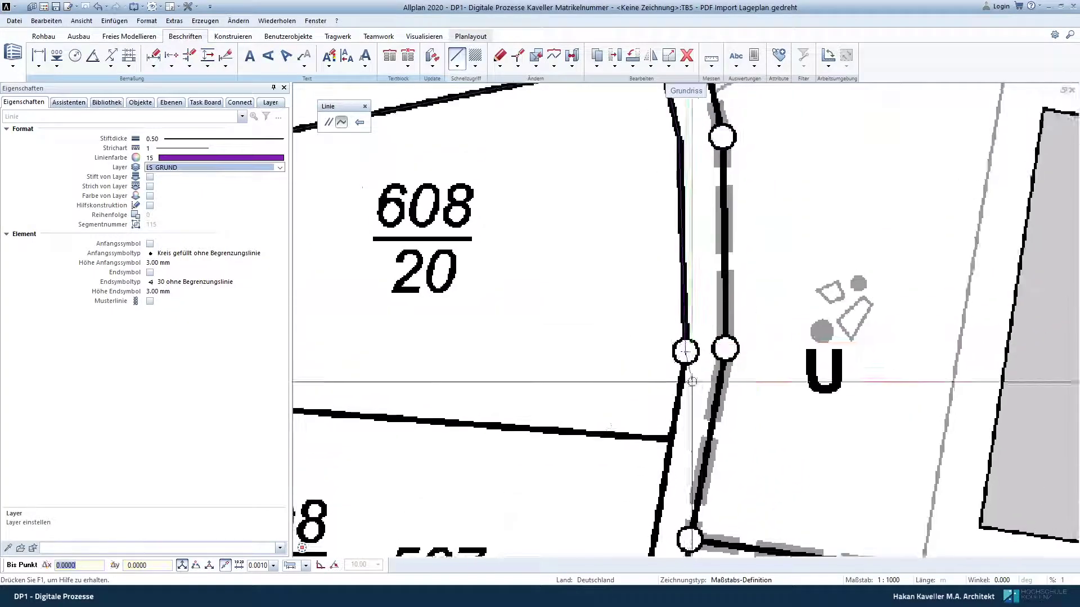
scroll(681, 439, down, 1)
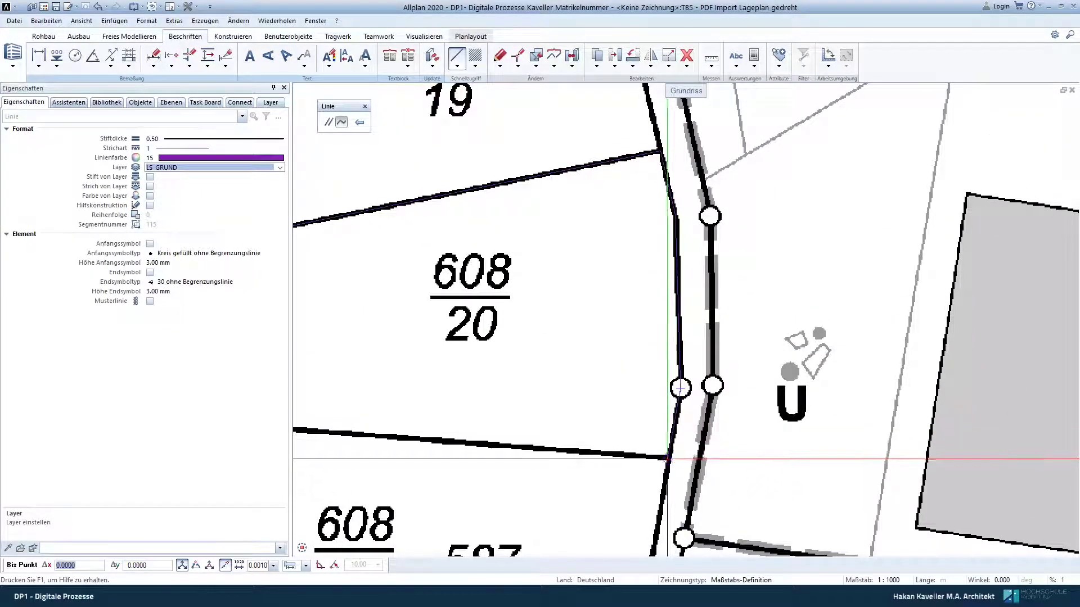
scroll(669, 458, up, 3)
scroll(668, 461, down, 3)
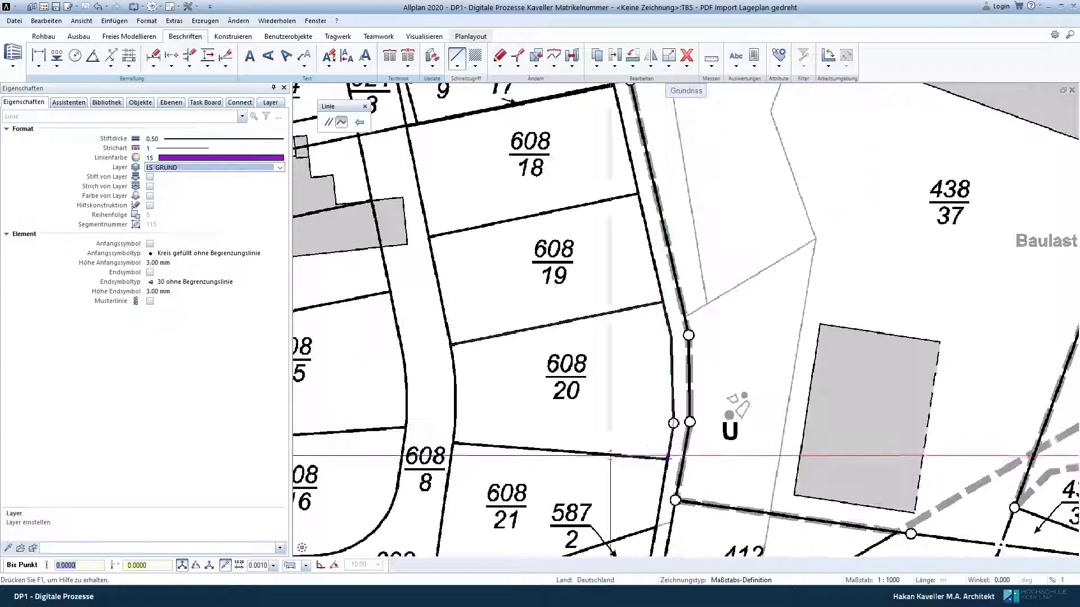
middle_drag(669, 460, 745, 453)
scroll(533, 433, up, 3)
scroll(532, 433, up, 2)
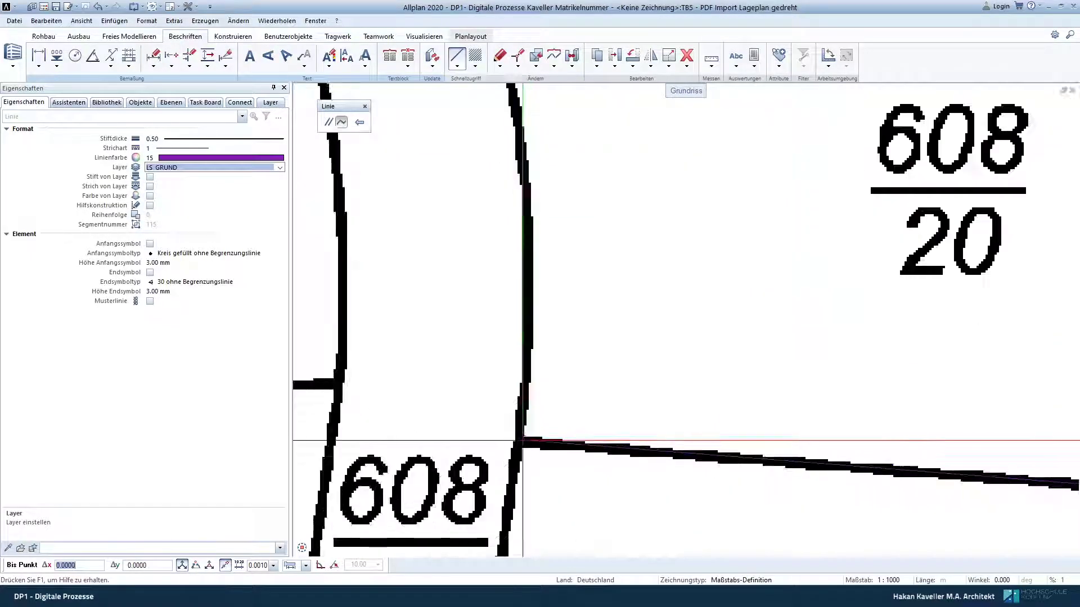
scroll(520, 442, down, 3)
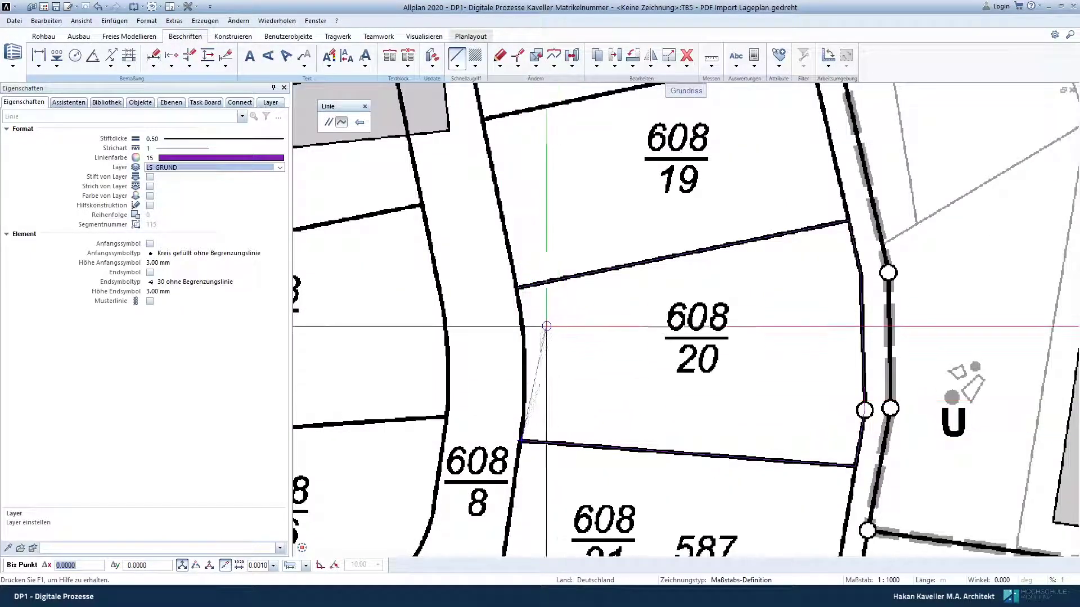
click(516, 288)
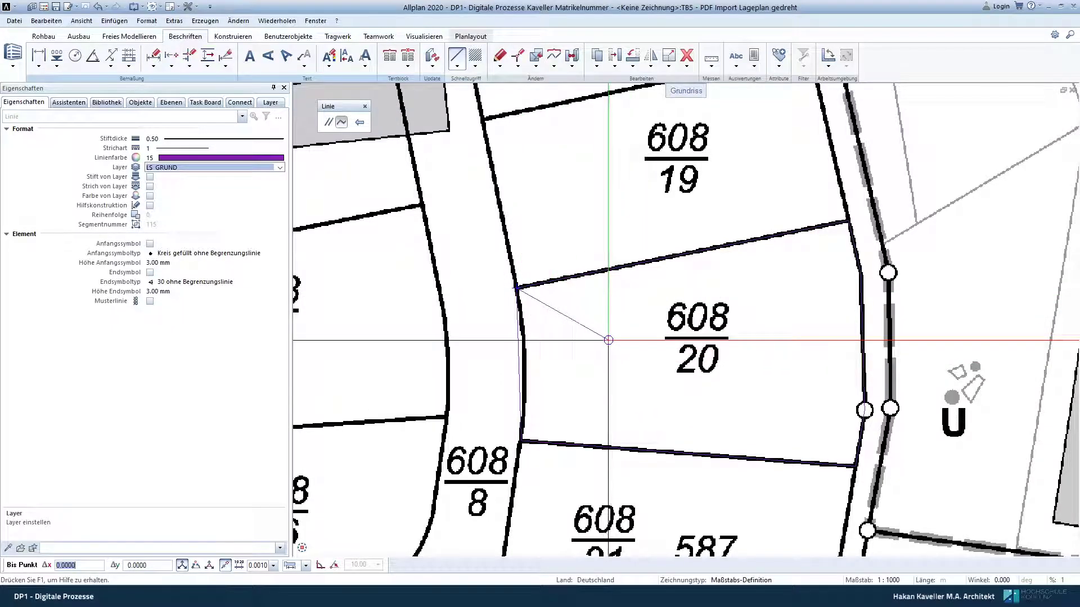
key(Escape)
key(Escape)
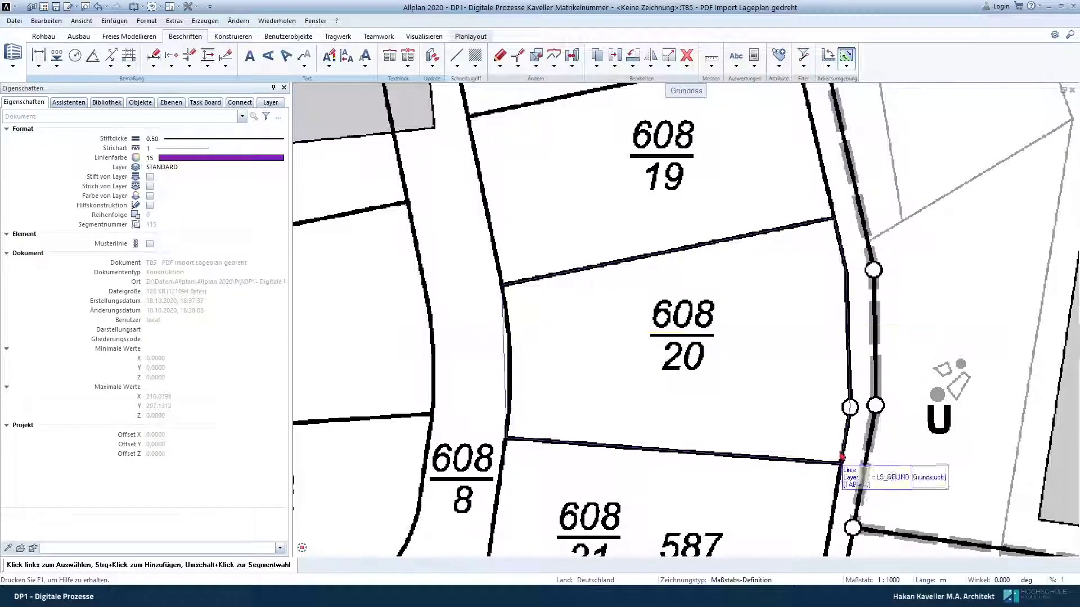
- Round the two left-edge boundary lines of parcel 608/20 into an arc with Zwei Elemente ausrunden
middle_drag(842, 458, 844, 382)
scroll(844, 374, up, 1)
middle_drag(849, 371, 851, 372)
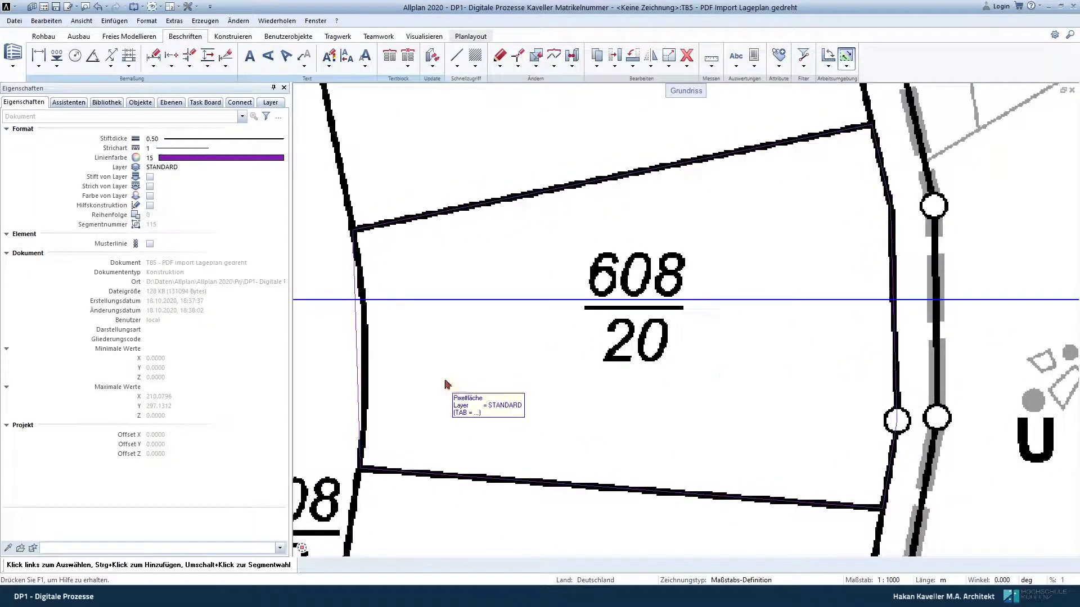
right_click(358, 353)
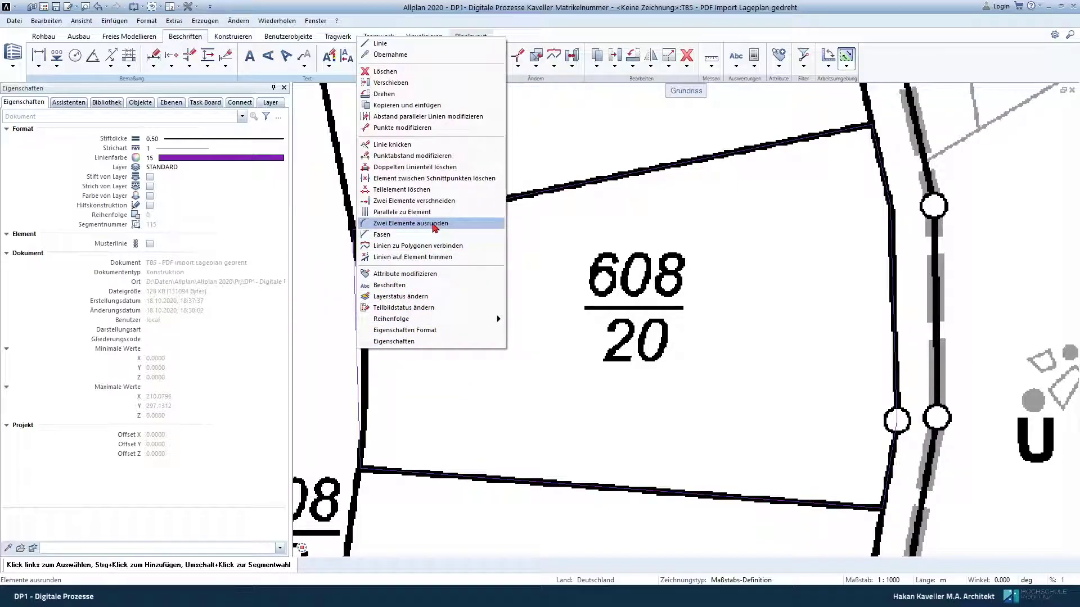
click(435, 224)
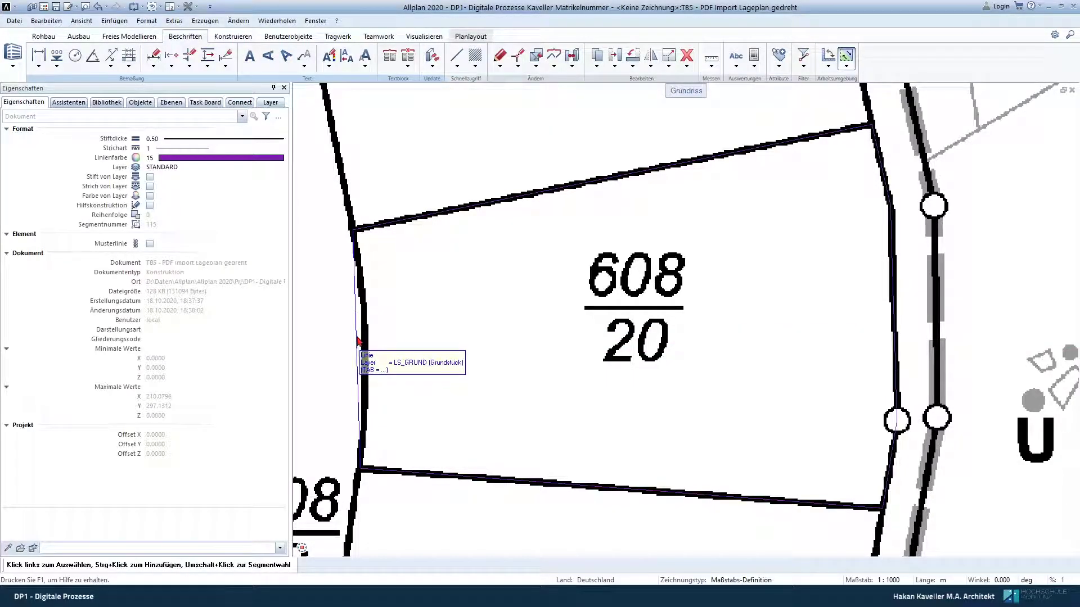
right_click(358, 341)
click(436, 221)
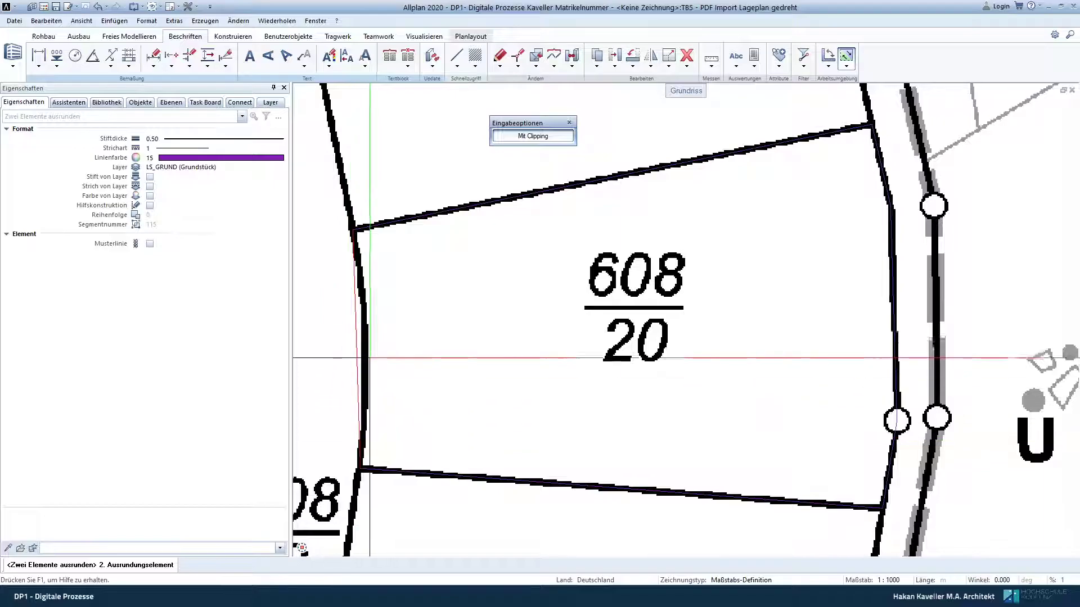
click(358, 353)
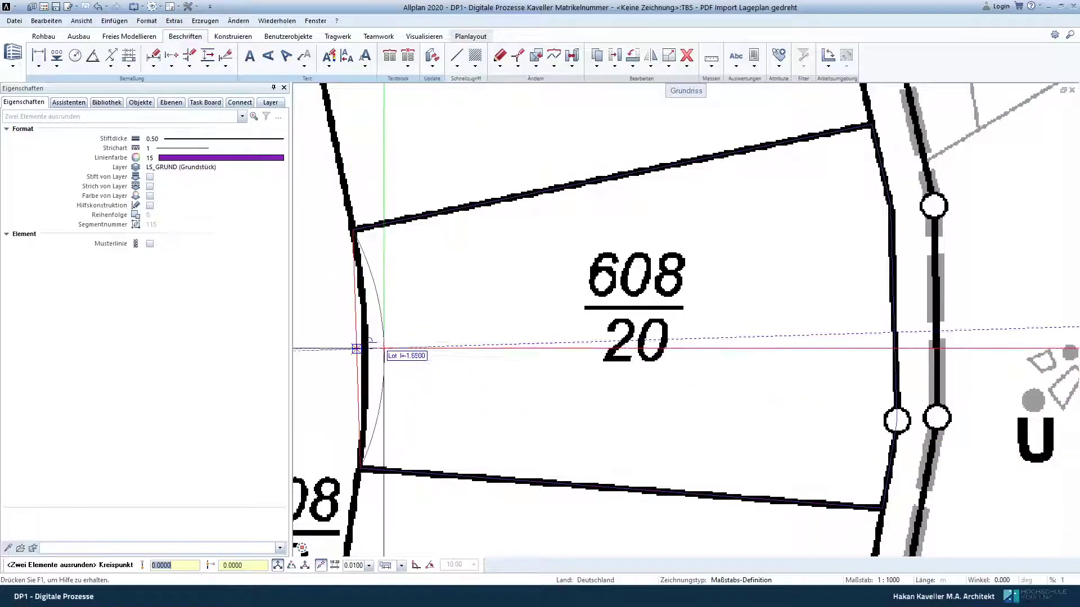
scroll(357, 344, up, 2)
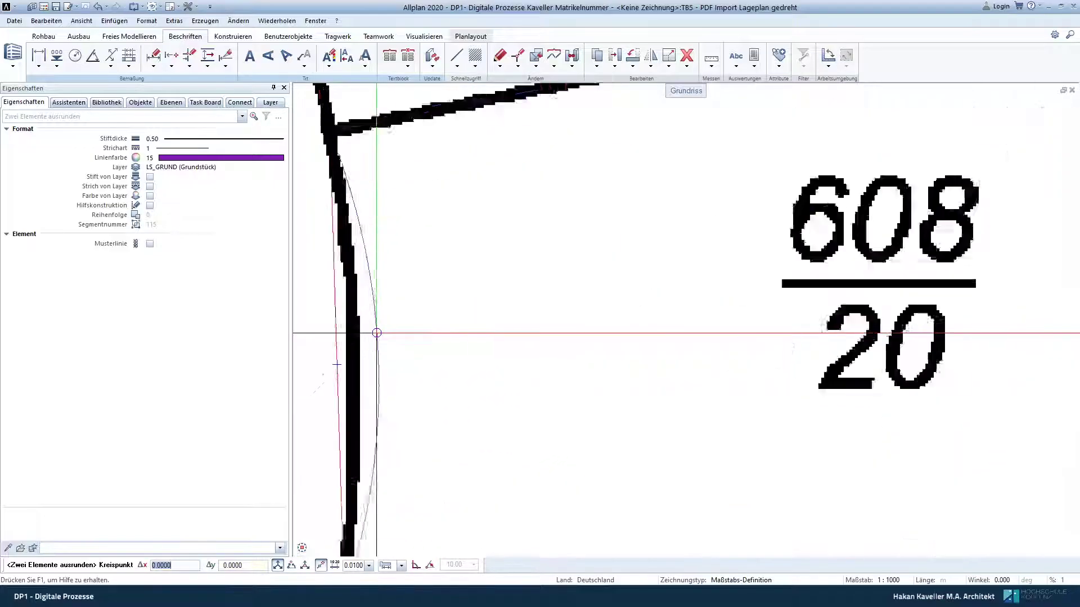
scroll(347, 339, up, 2)
middle_drag(347, 339, 366, 340)
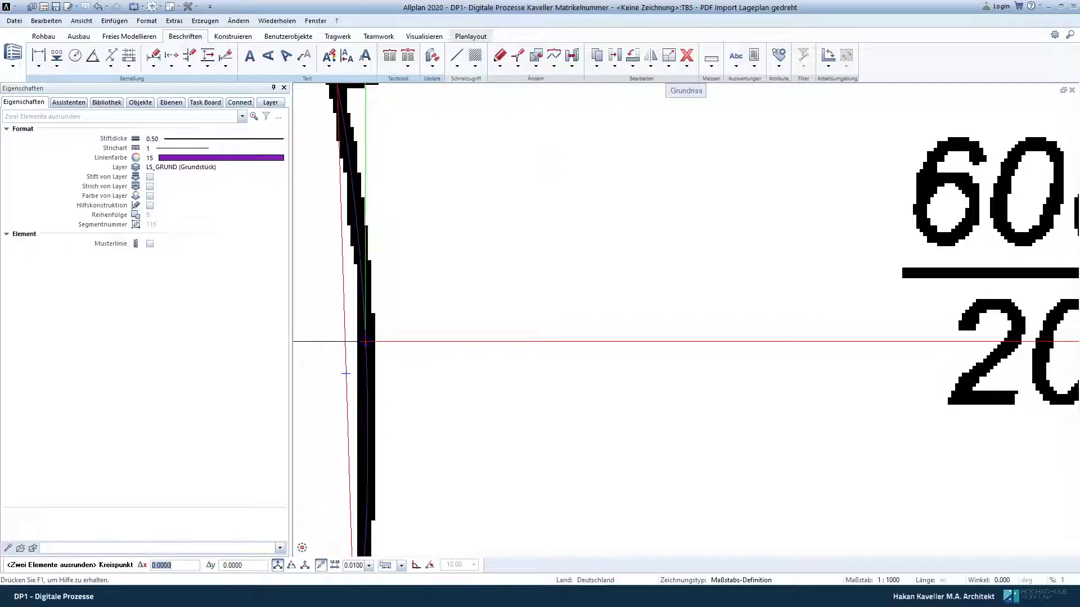
scroll(382, 338, down, 3)
key(Escape)
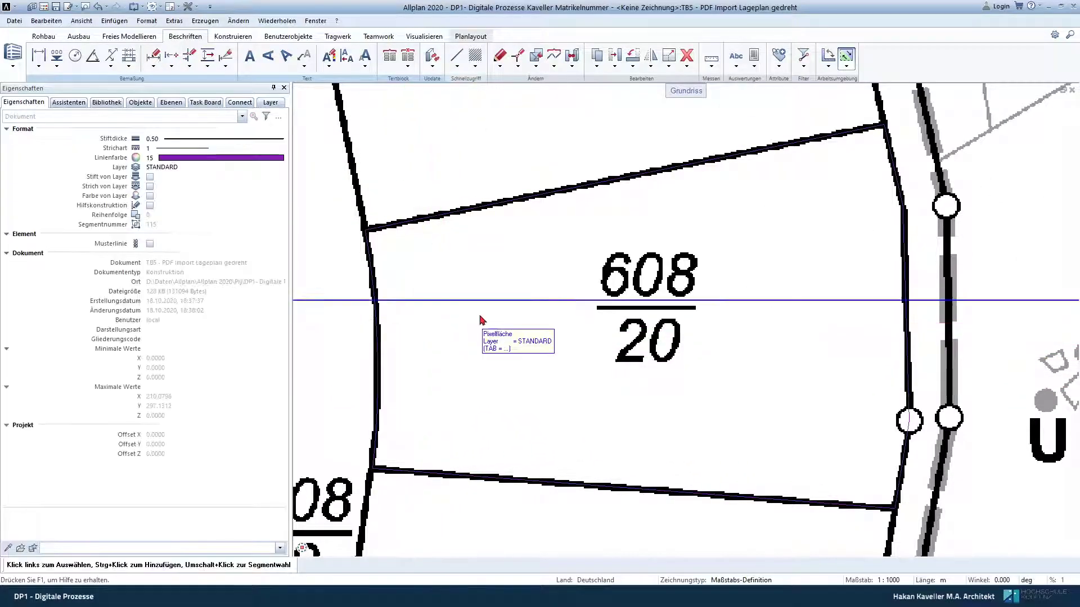
scroll(481, 320, down, 2)
drag(374, 152, 810, 471)
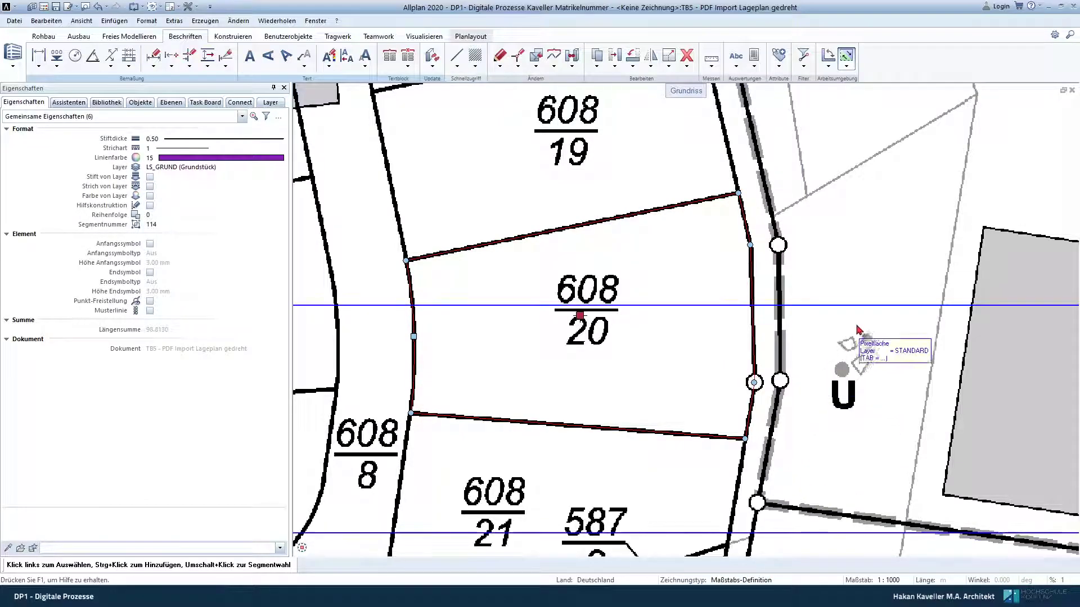
click(827, 306)
scroll(633, 270, up, 1)
scroll(635, 271, up, 1)
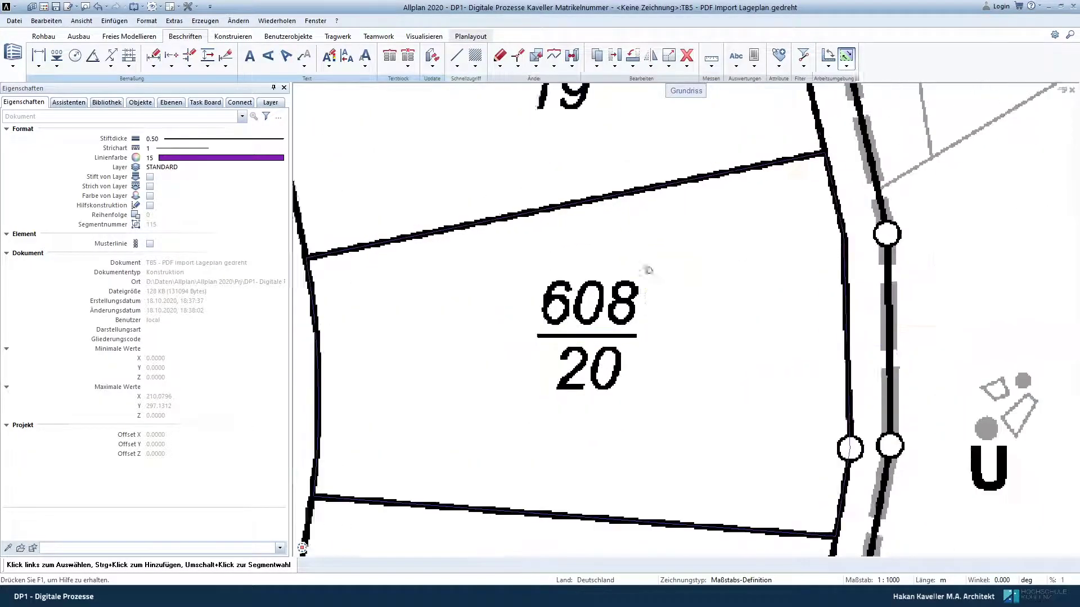
scroll(708, 280, up, 2)
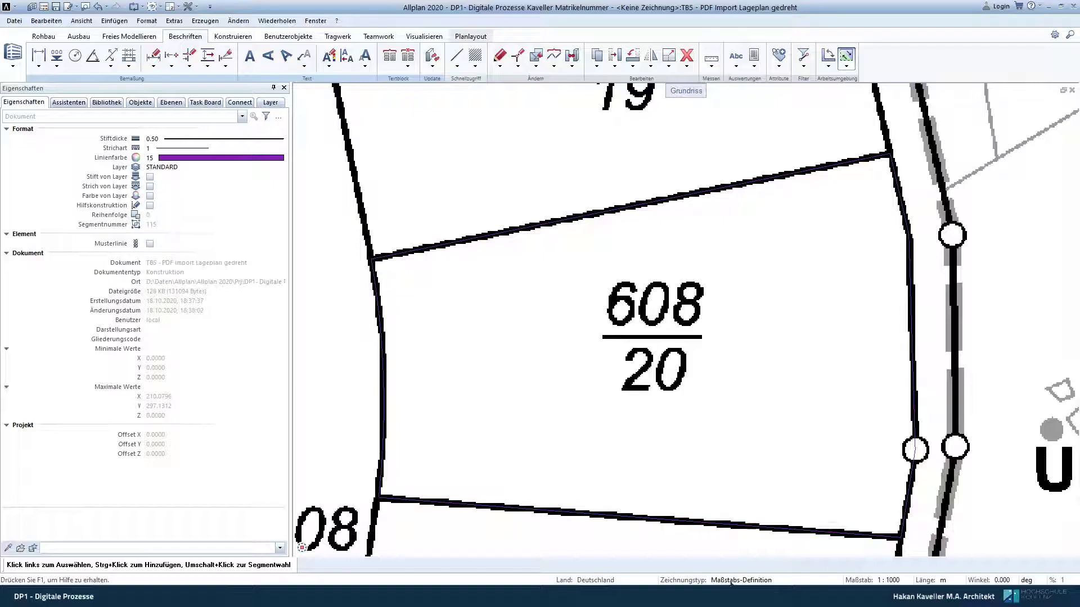
scroll(675, 397, down, 1)
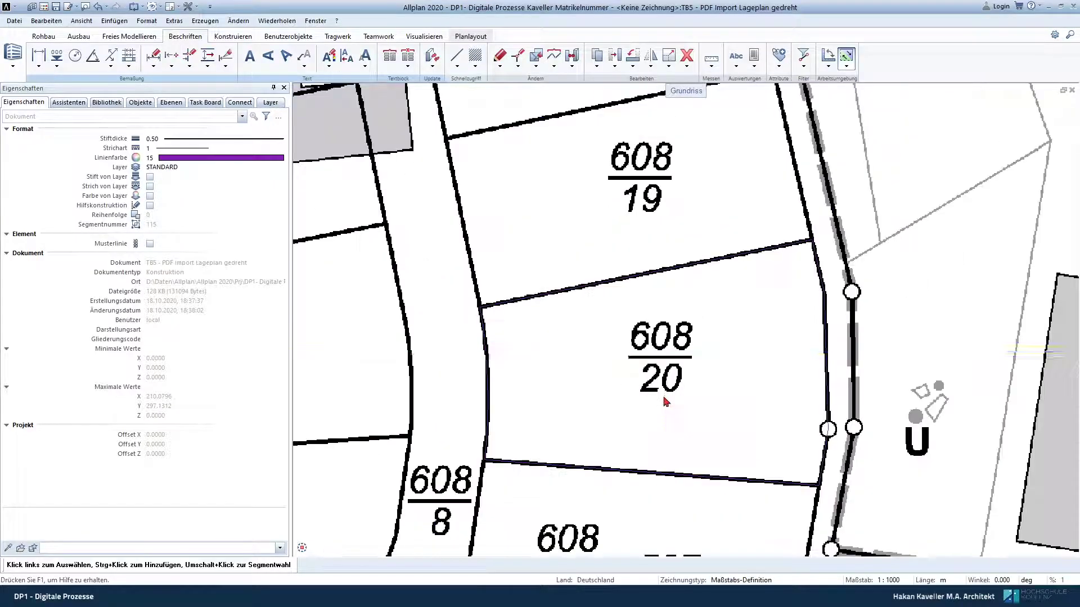
scroll(692, 388, down, 1)
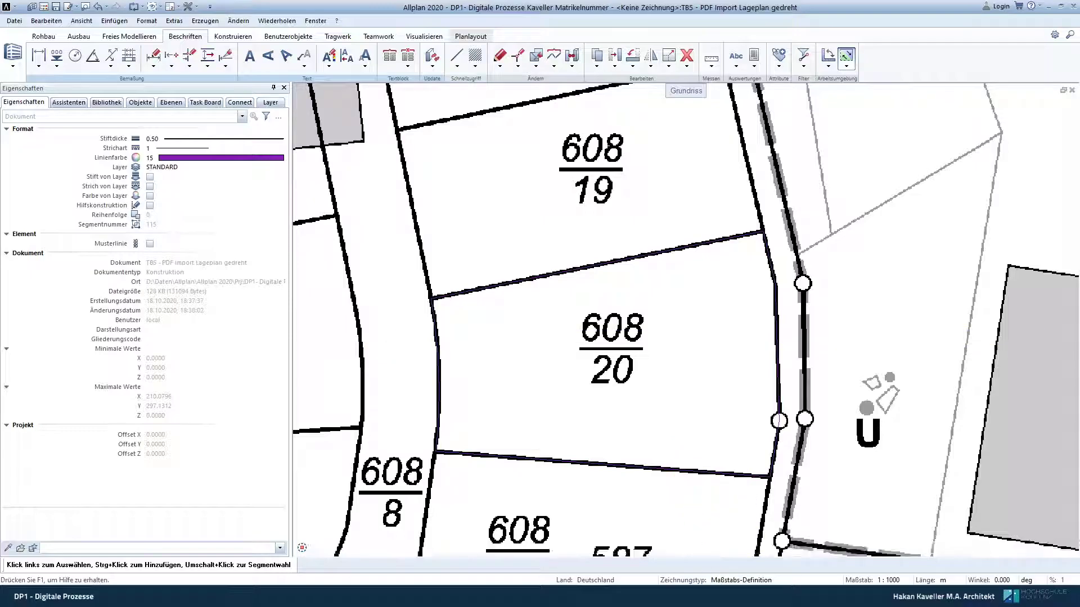
scroll(702, 476, down, 3)
scroll(816, 435, down, 3)
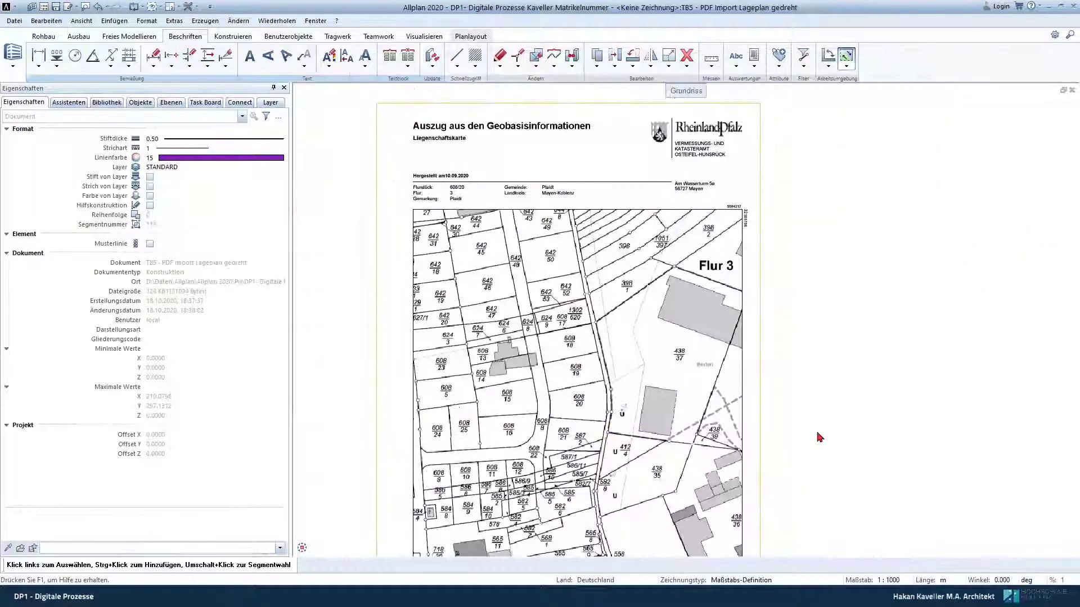
scroll(802, 399, down, 2)
scroll(623, 360, up, 5)
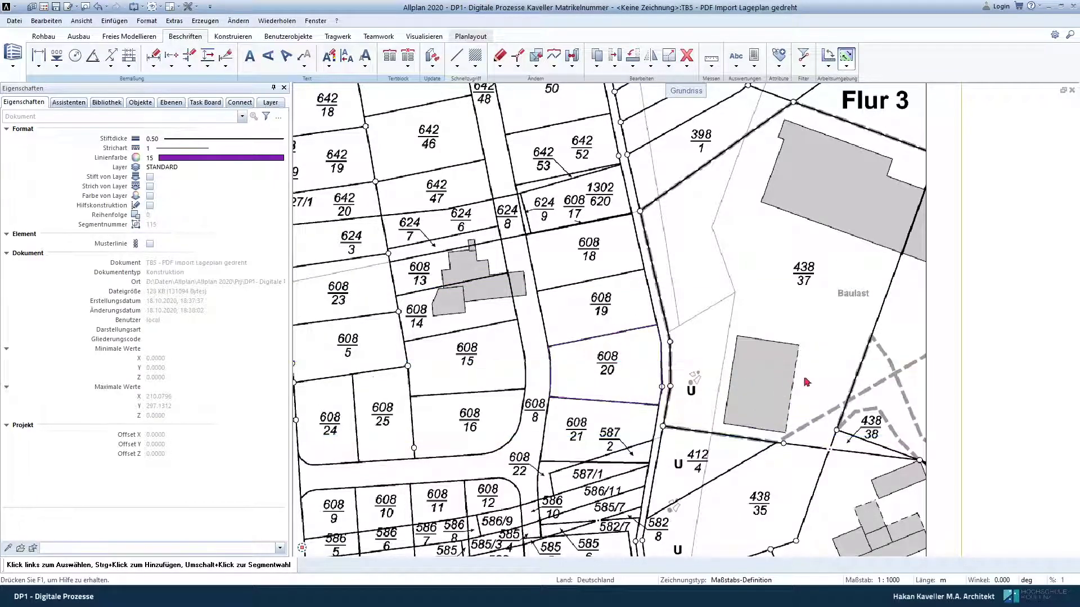
scroll(956, 354, down, 2)
scroll(933, 337, down, 1)
scroll(928, 338, down, 1)
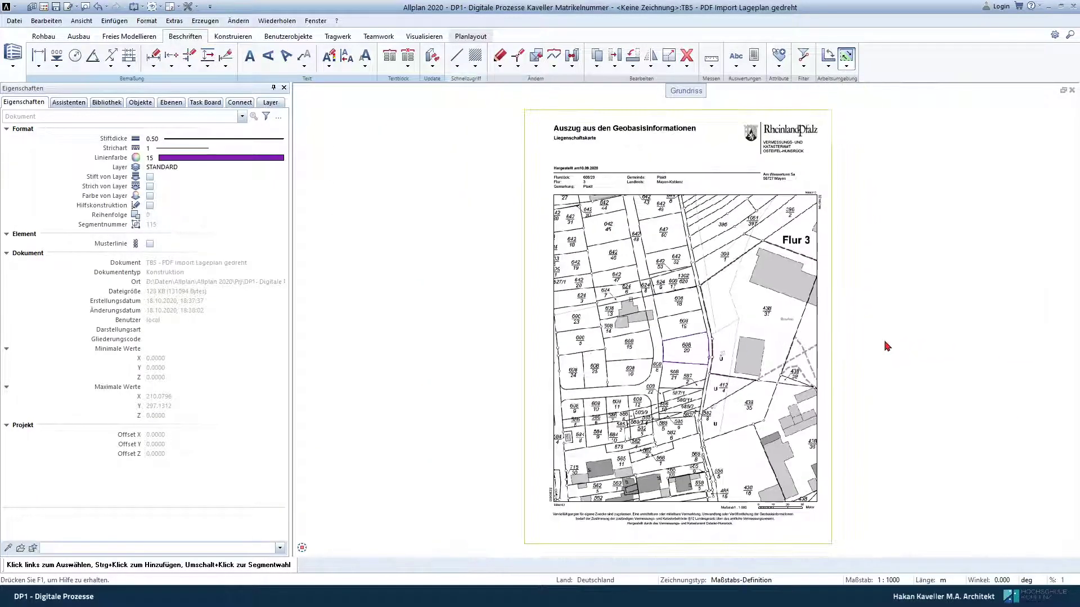
scroll(911, 336, down, 1)
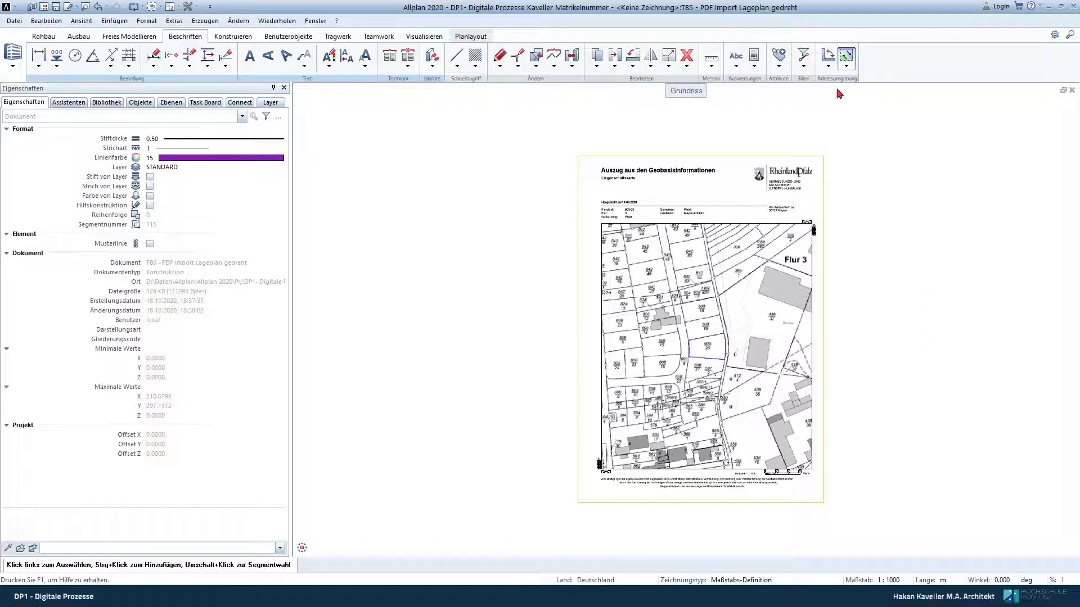
- Select the whole PDF site plan for rotation and pivot it on the 608/20 corner
click(633, 59)
middle_drag(507, 308, 498, 334)
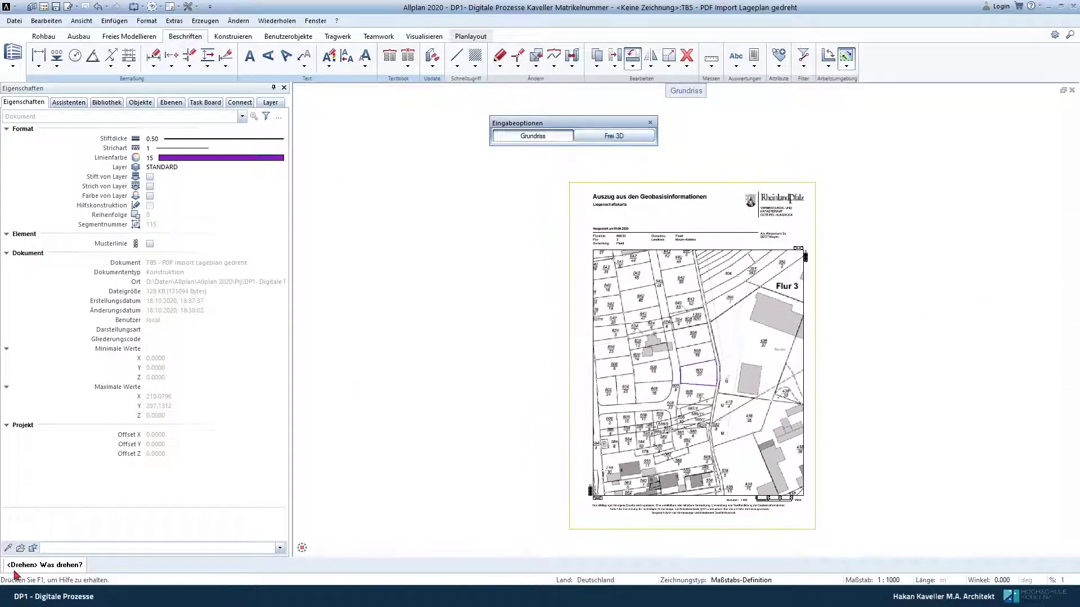
drag(520, 172, 856, 546)
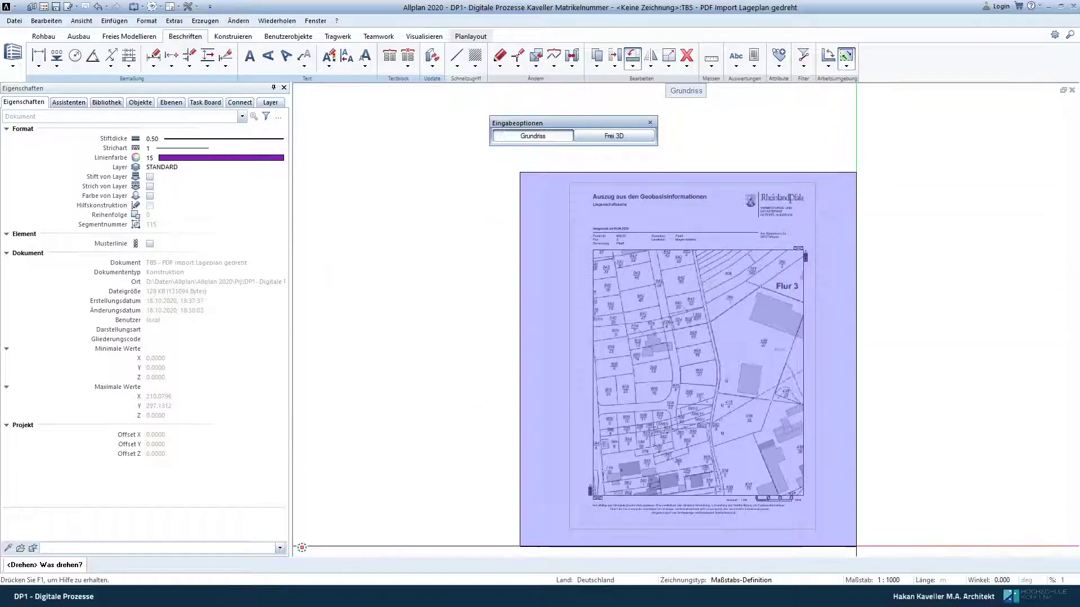
click(856, 546)
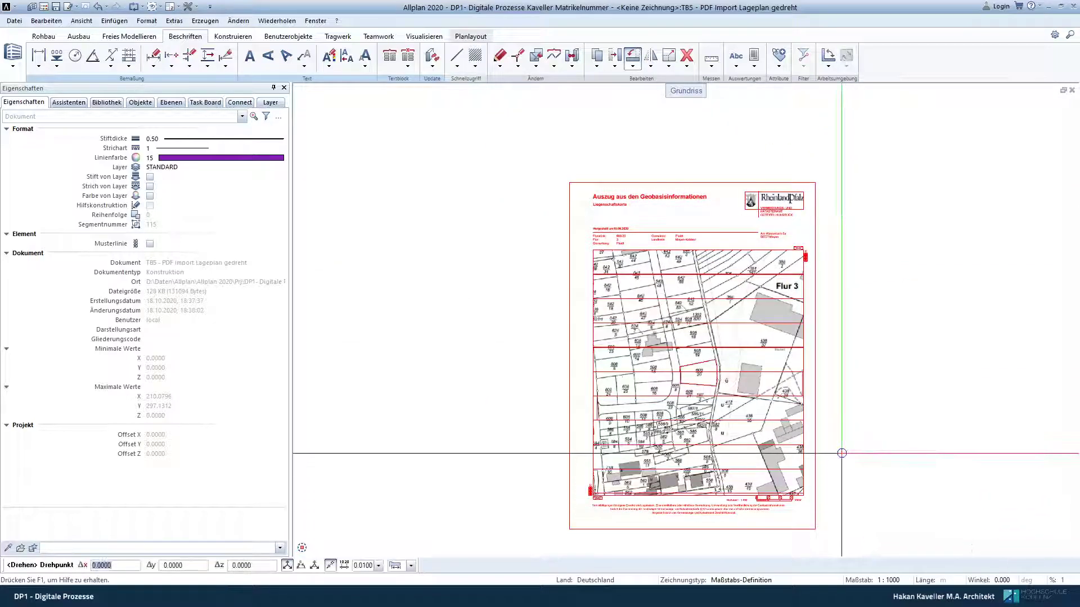
scroll(709, 362, up, 3)
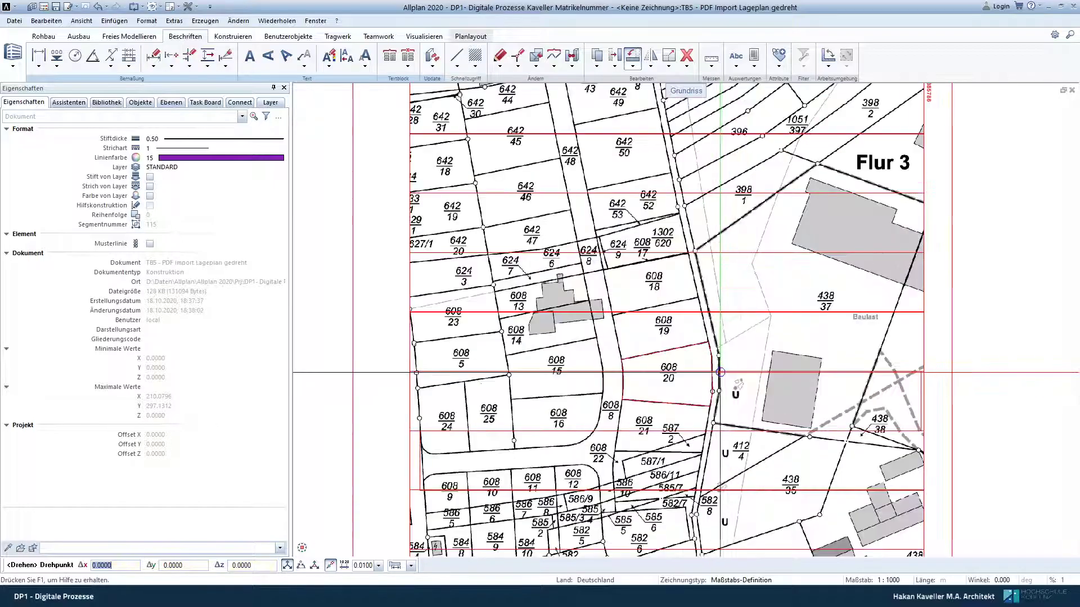
scroll(633, 359, up, 3)
scroll(633, 359, up, 2)
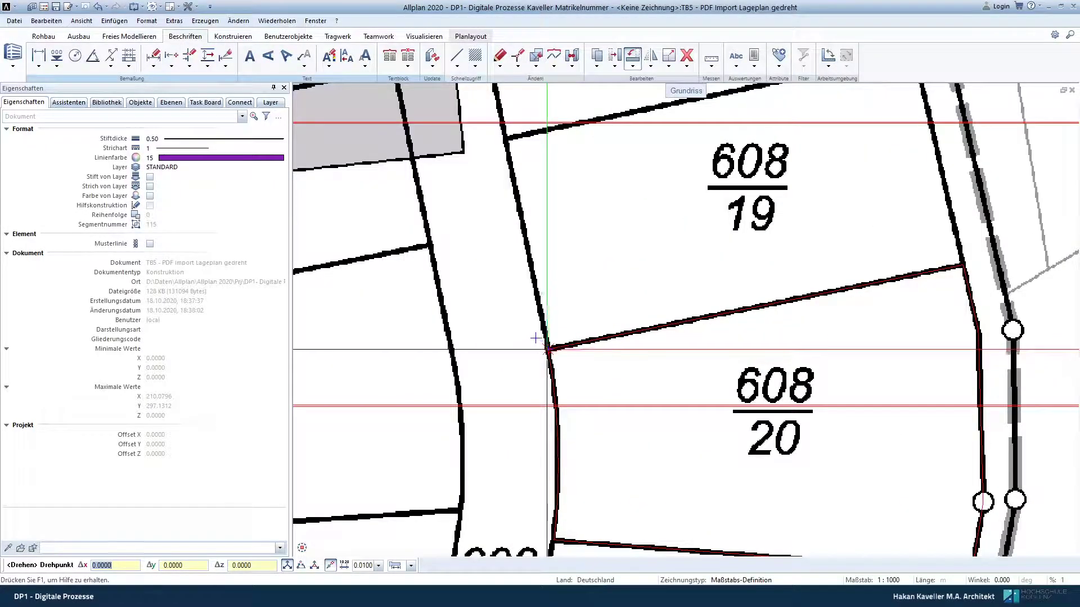
scroll(553, 356, up, 5)
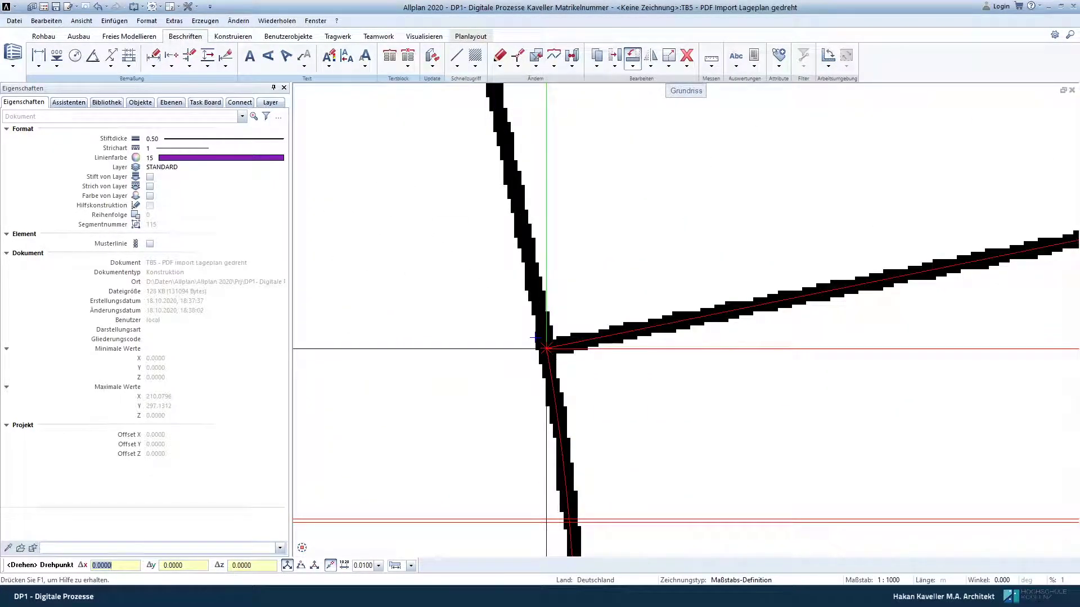
click(546, 349)
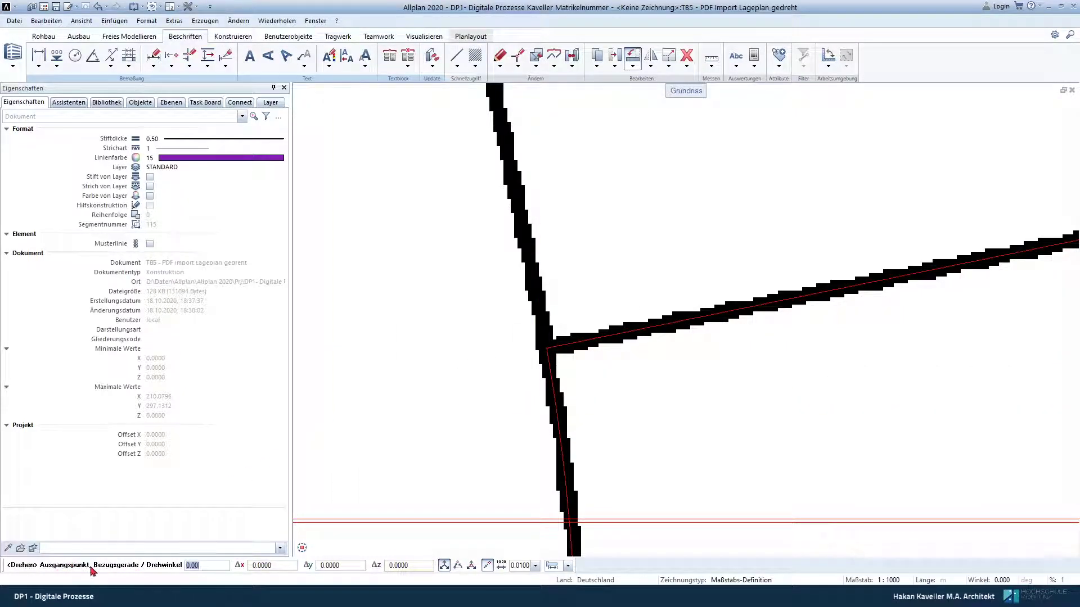
- Rotate the plan so the 608/19–608/20 boundary runs horizontally
scroll(619, 338, down, 5)
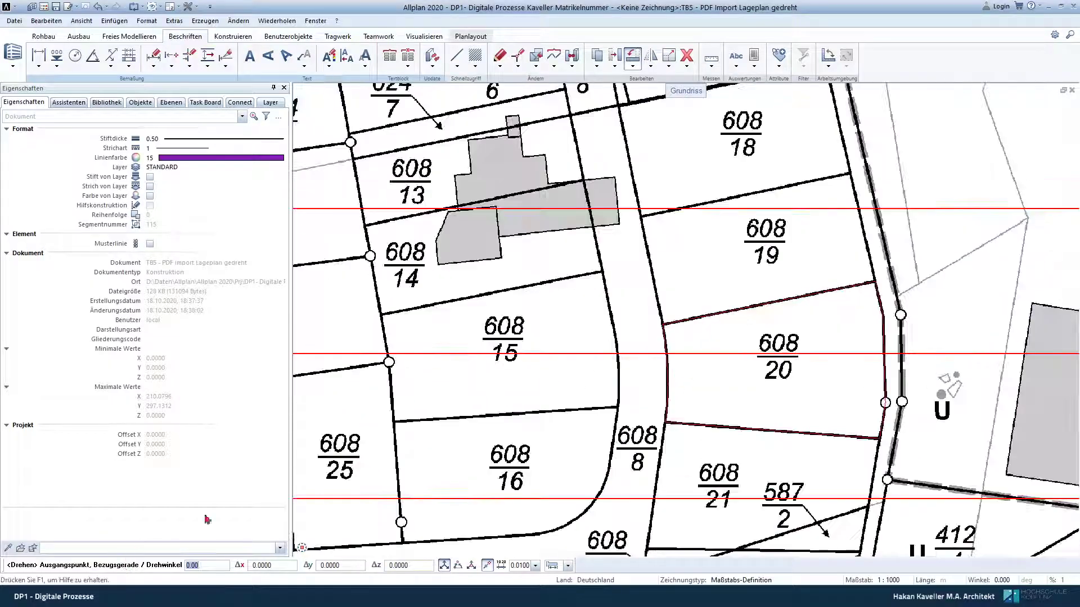
scroll(626, 325, up, 2)
scroll(676, 310, up, 2)
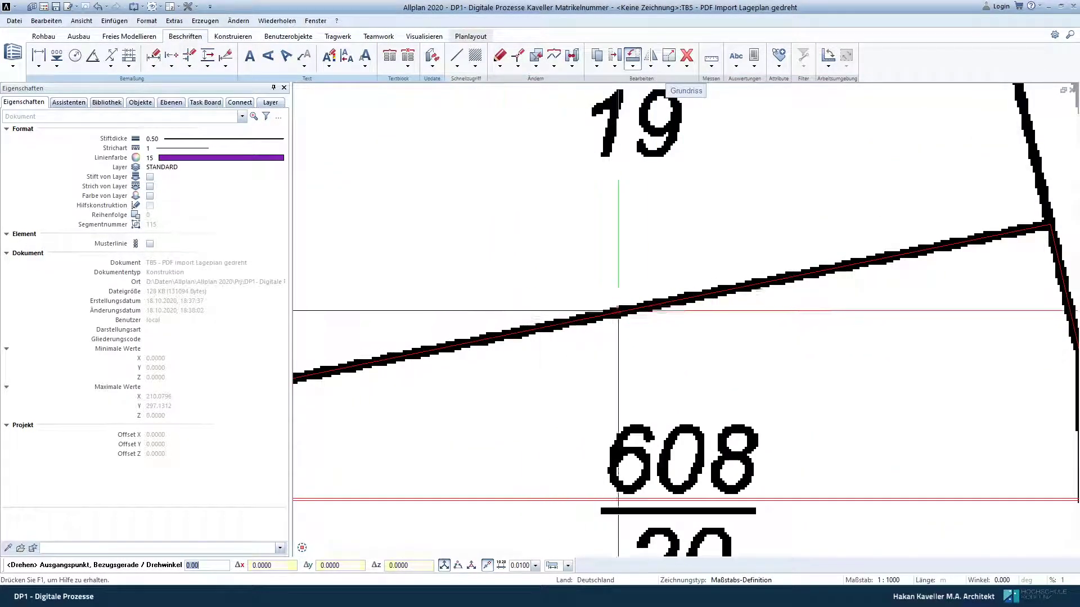
scroll(619, 312, down, 1)
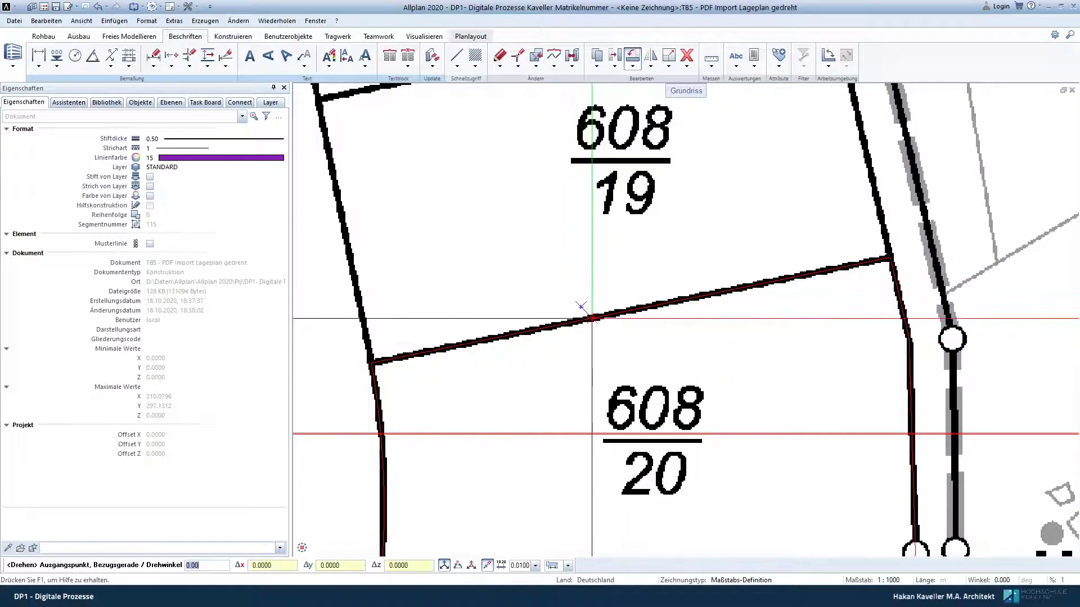
click(593, 319)
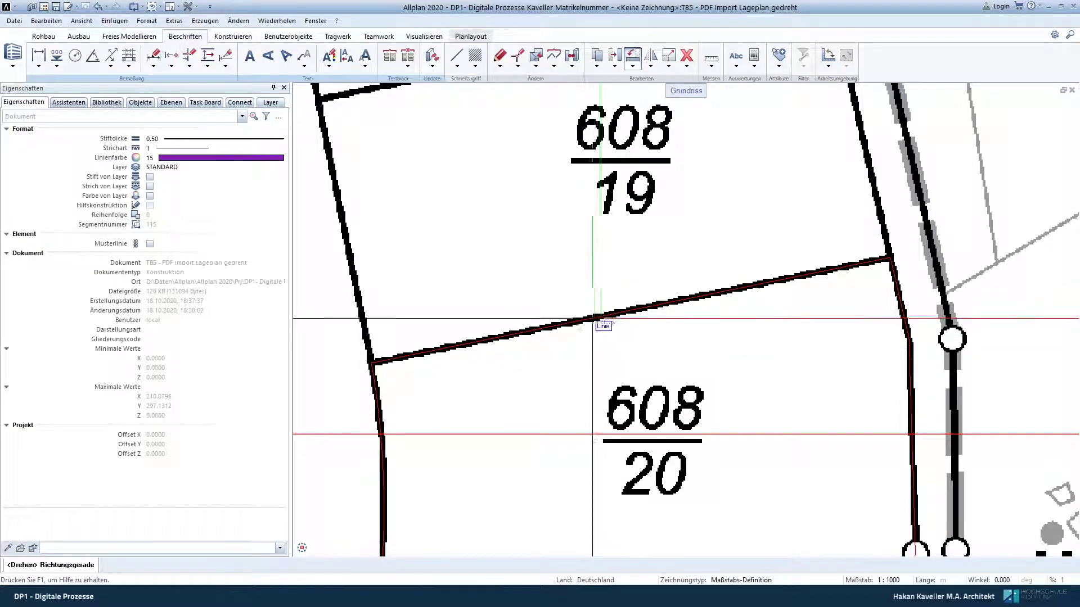
scroll(599, 315, down, 3)
scroll(613, 270, down, 3)
scroll(629, 217, down, 2)
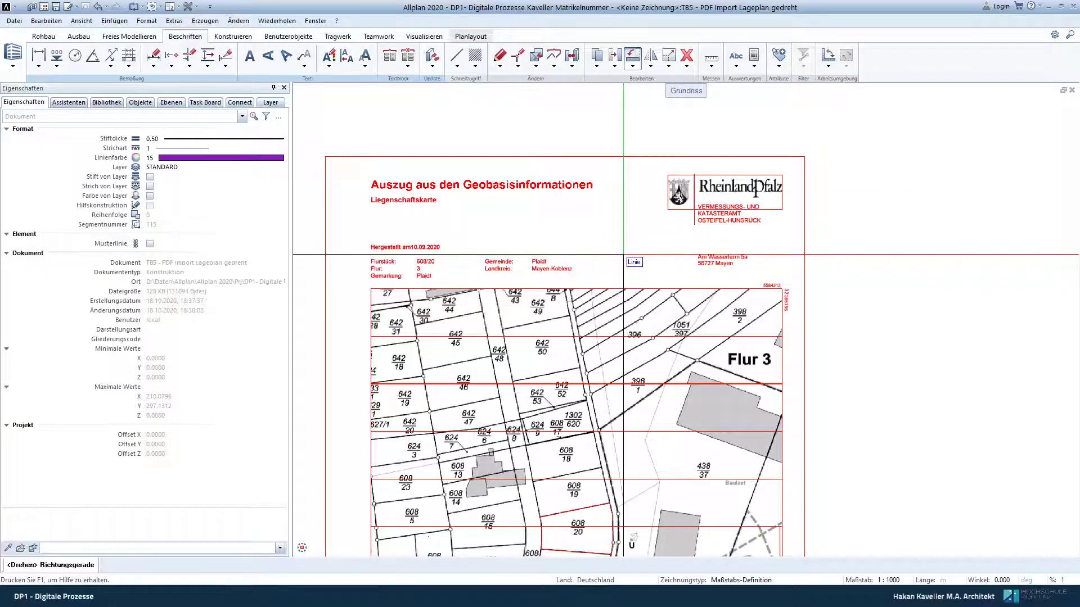
click(625, 184)
scroll(631, 300, up, 2)
- Check the rotated boundary line above parcel 608/20, then clear the selection
scroll(605, 394, up, 2)
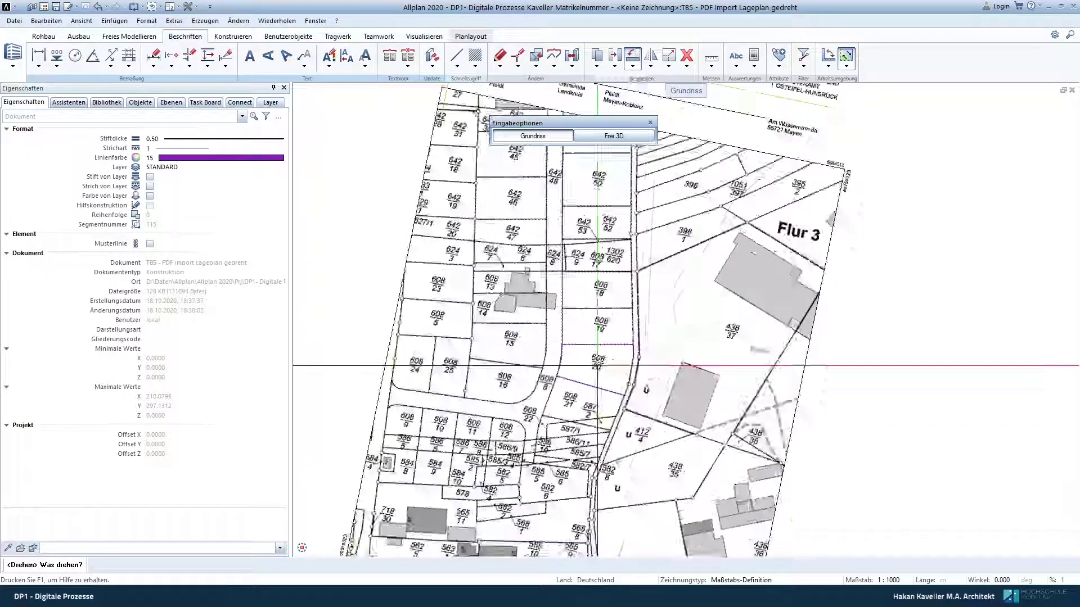
scroll(607, 359, up, 1)
scroll(600, 353, up, 1)
scroll(598, 354, up, 1)
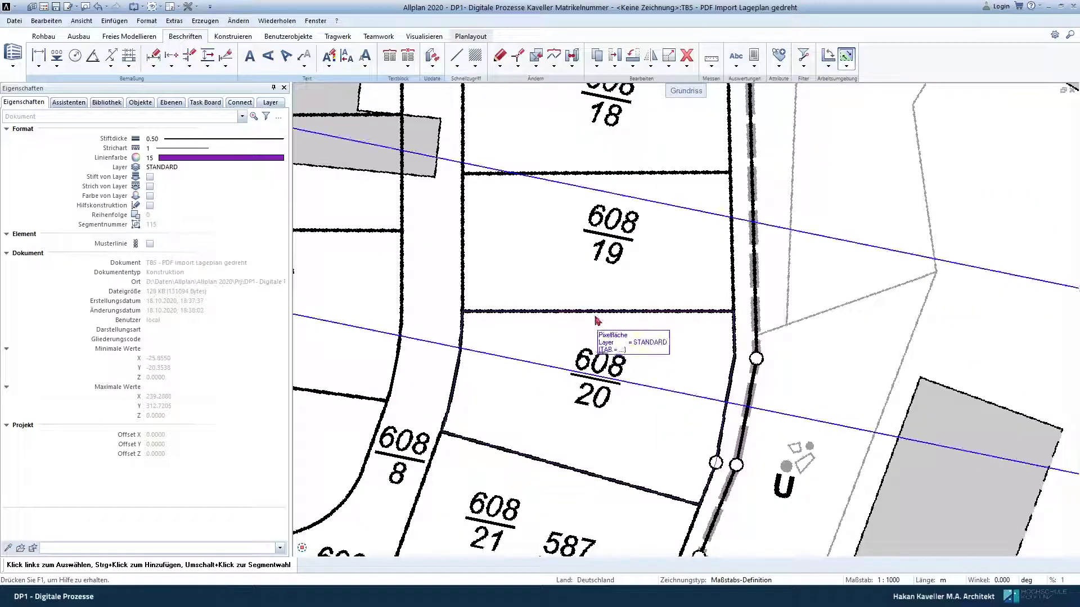
click(598, 311)
middle_drag(621, 409, 600, 387)
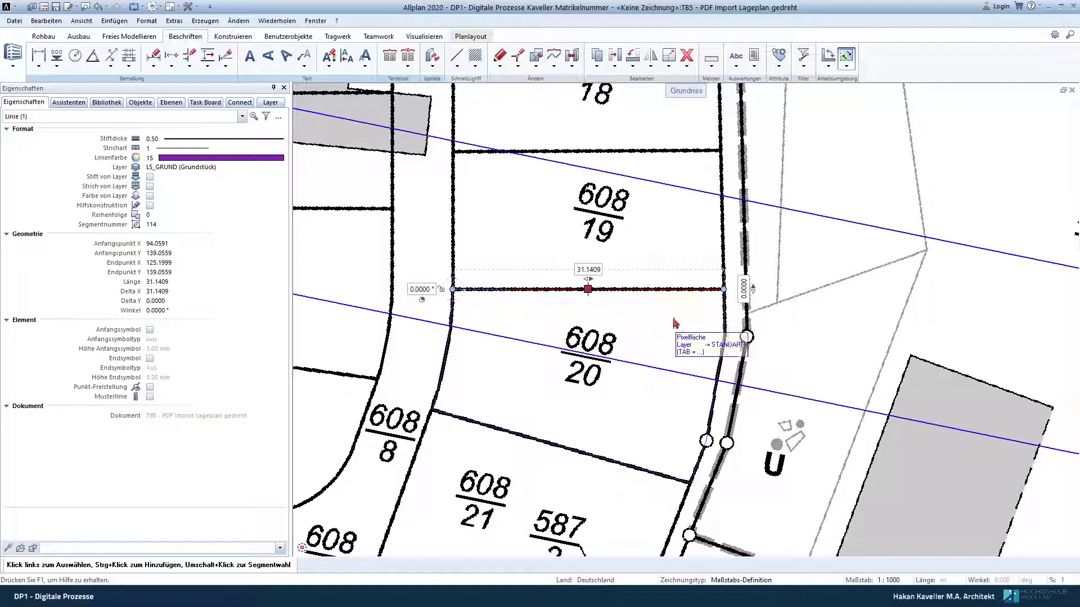
key(Escape)
drag(509, 317, 675, 401)
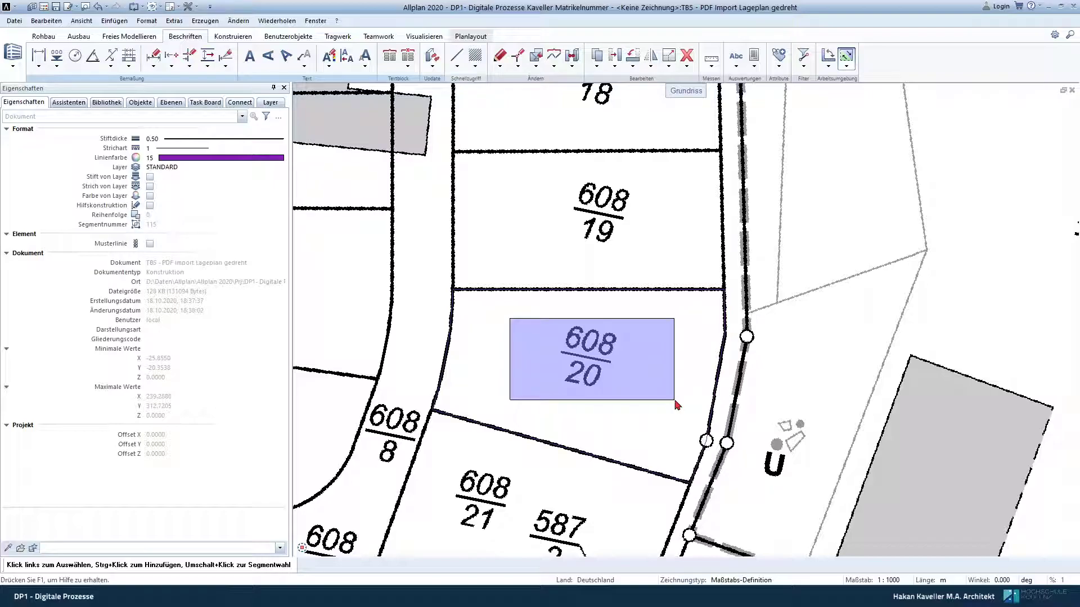
drag(677, 405, 677, 405)
- Zoom out and bring up the project's drawing-file structure with F2
scroll(675, 403, down, 3)
scroll(658, 388, down, 3)
scroll(647, 371, down, 2)
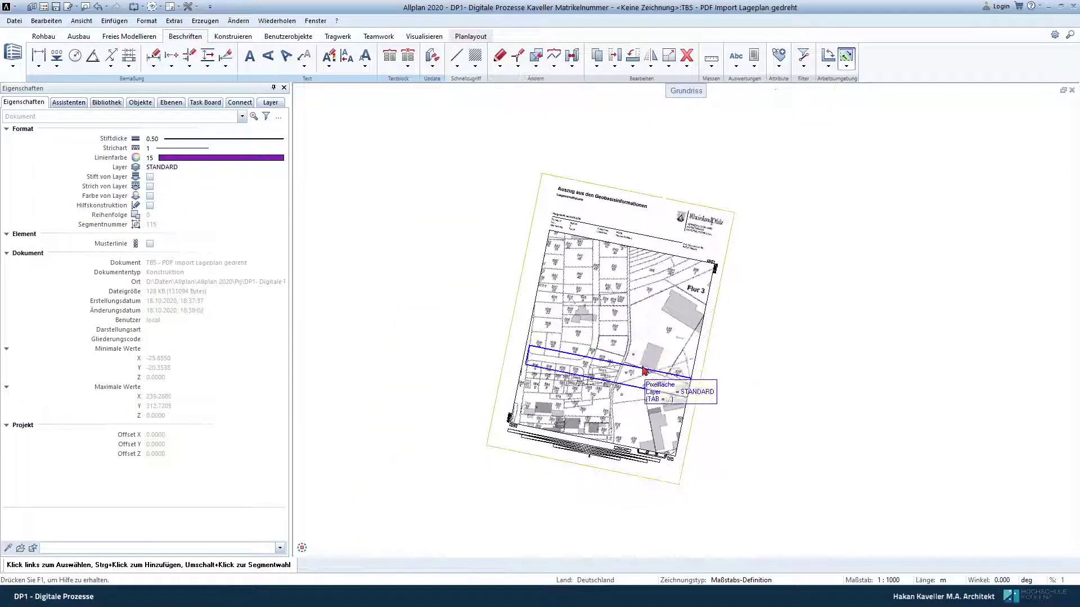
scroll(645, 370, up, 5)
scroll(645, 369, down, 4)
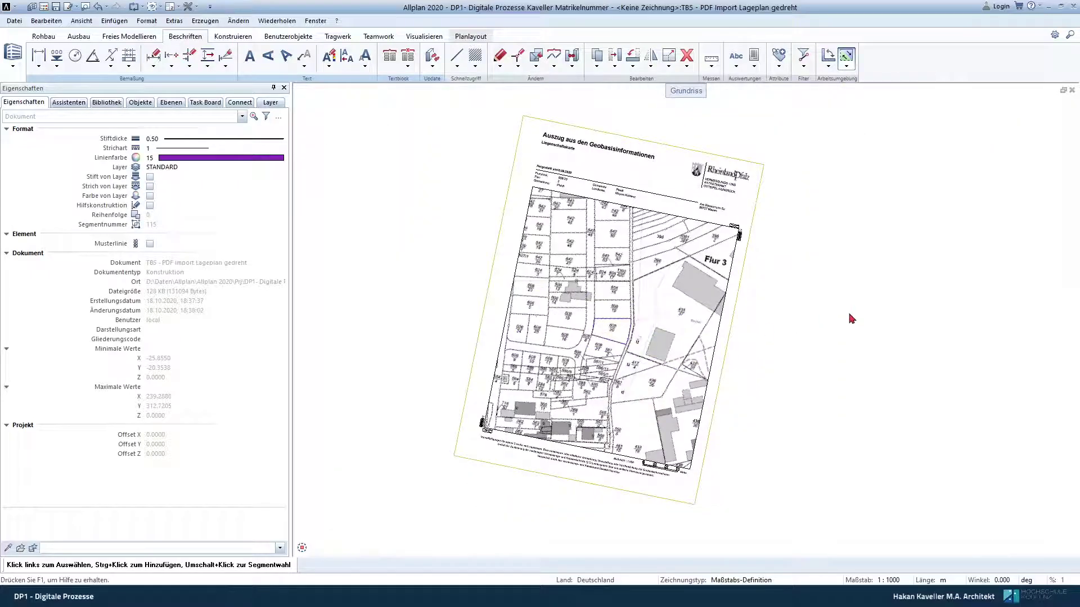
key(F2)
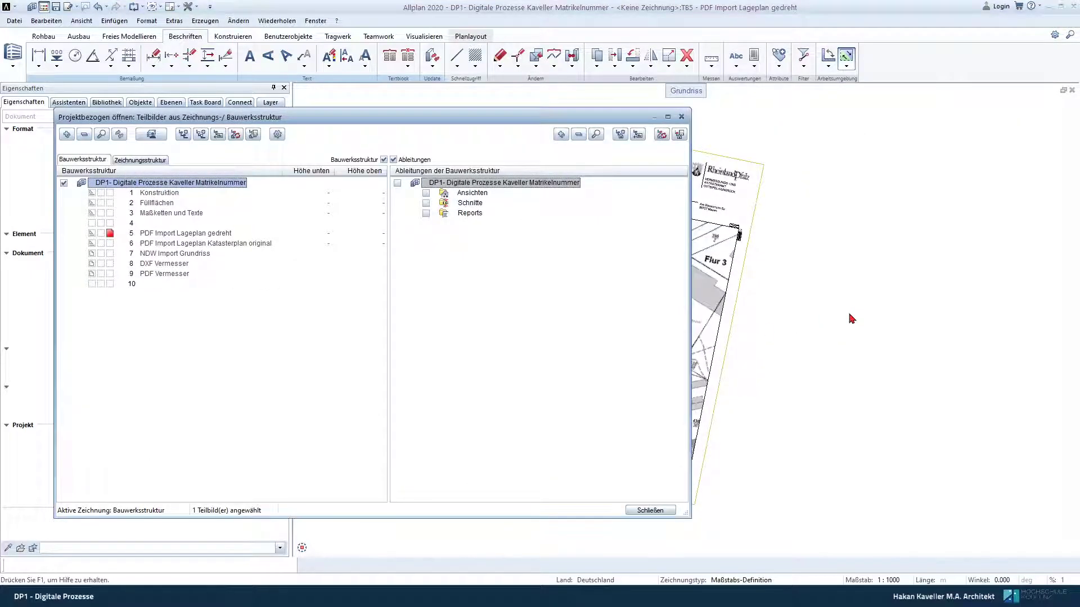
- Pick drawing file 5 'PDF Import Lageplan gedreht' holding the rotated Flur 3 sheet
click(133, 234)
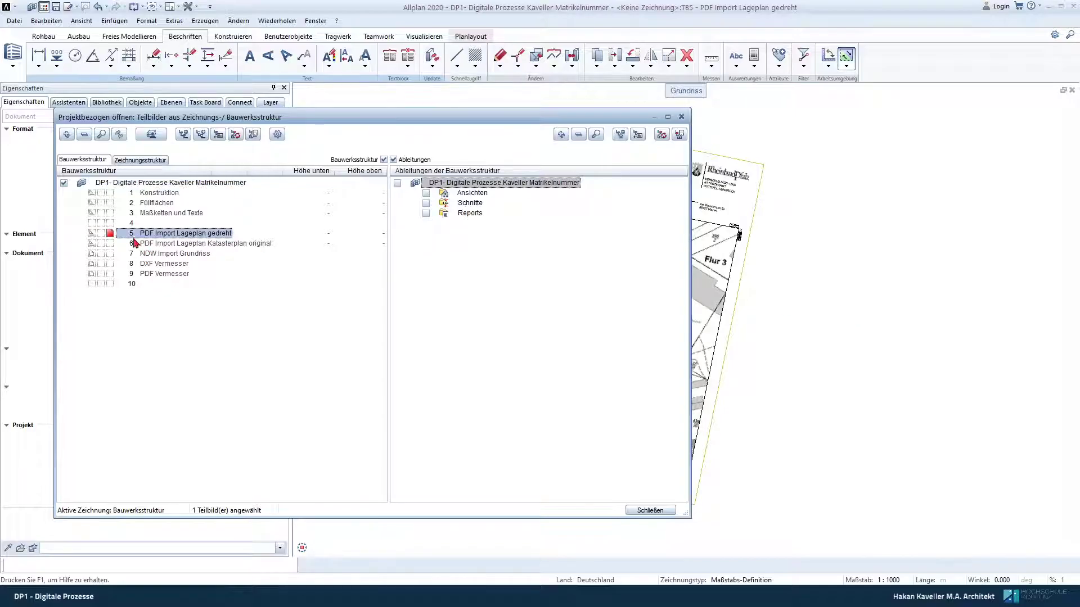